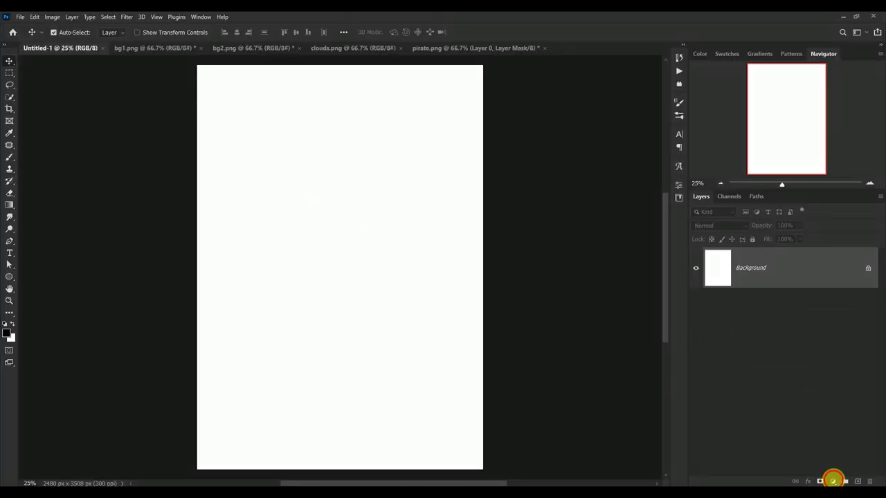
Step: Add a grey #5b5b5b Solid Color fill layer covering the whole canvas
left_click(832, 480)
left_click(833, 318)
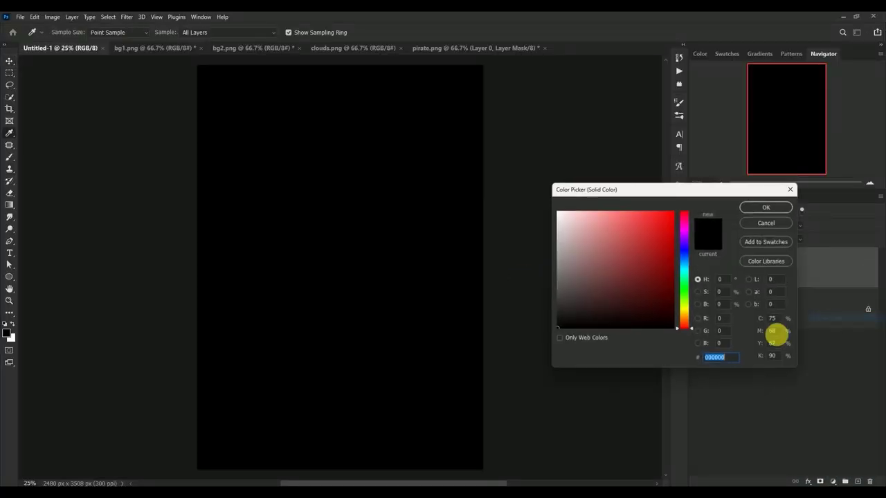
type("5")
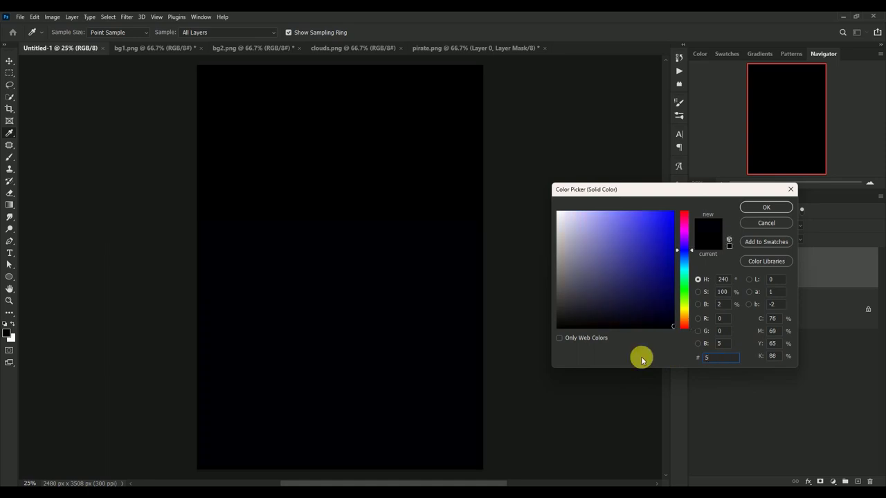
type("b5b5b")
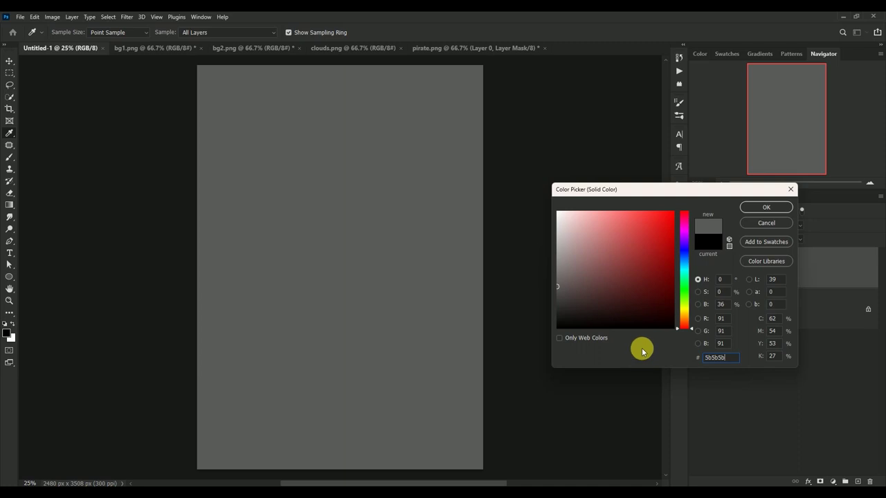
left_click(759, 209)
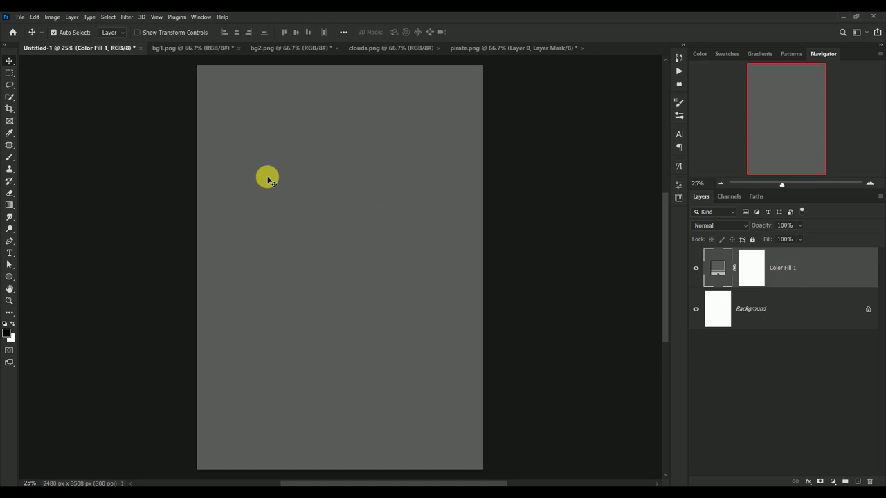
Step: Drag bg1.png into the poster as Layer 1 and convert it to a smart object
left_click(170, 48)
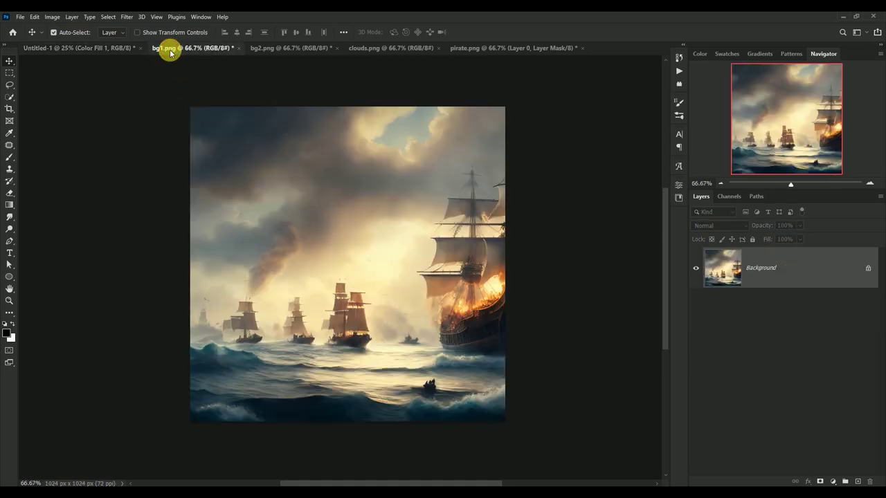
mouse_move(346, 304)
left_mouse_down()
mouse_move(116, 54)
mouse_move(329, 261)
left_mouse_up()
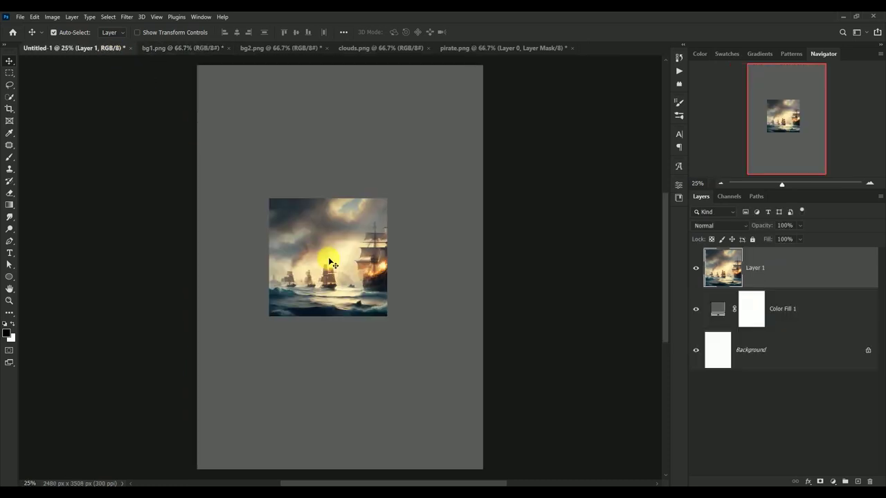
right_click(780, 265)
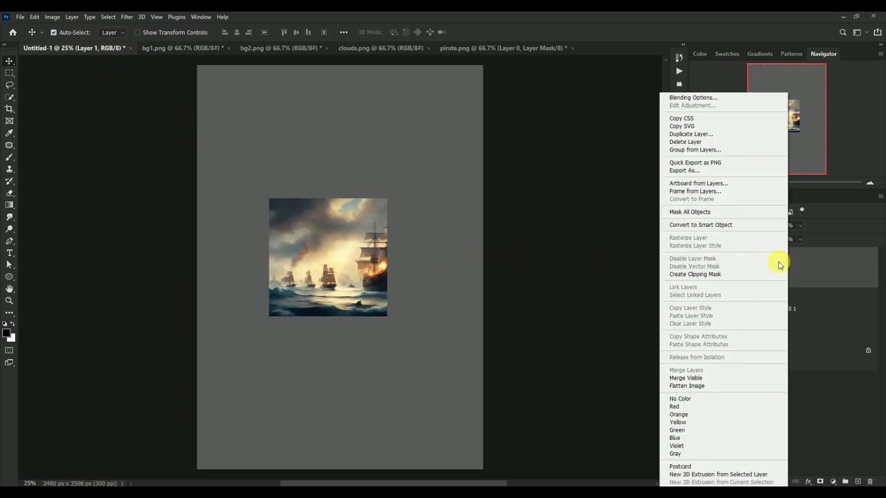
left_click(740, 225)
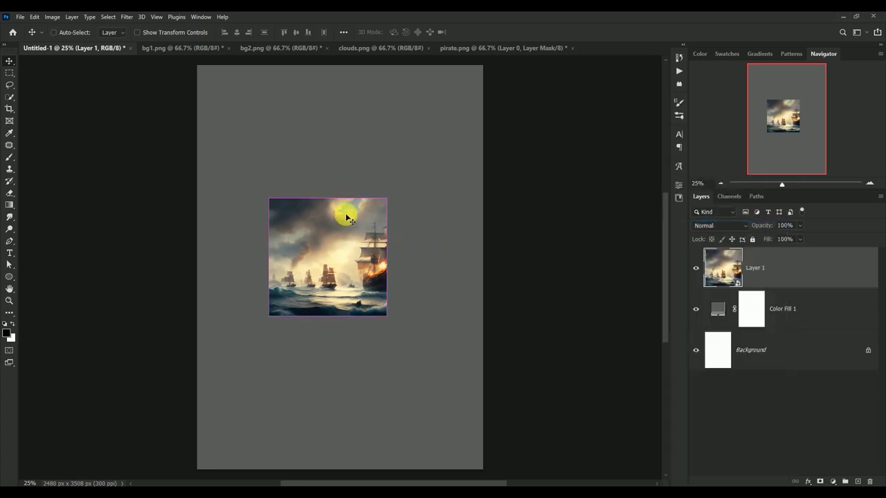
Step: Scale the ship battle to about 178% and move it down to the poster's bottom
key("ctrl+t")
left_click_drag(386, 316, 479, 407)
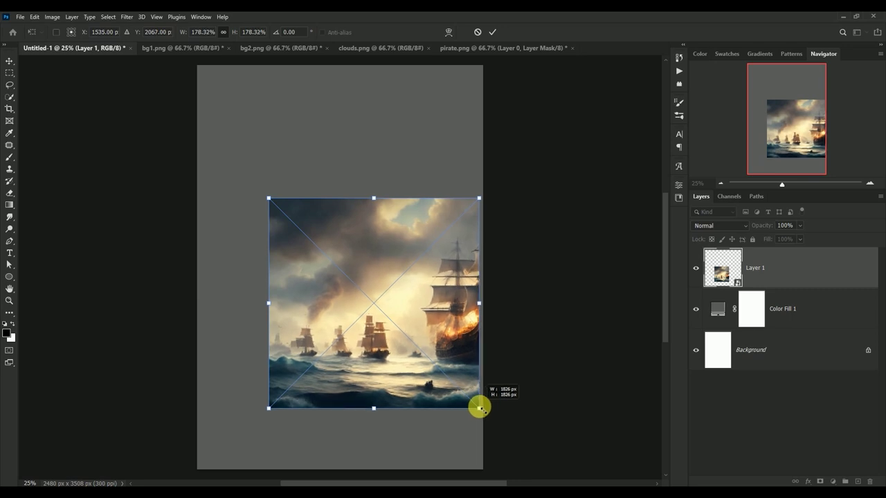
scroll(391, 304, "down", 2)
left_click_drag(396, 305, 410, 340)
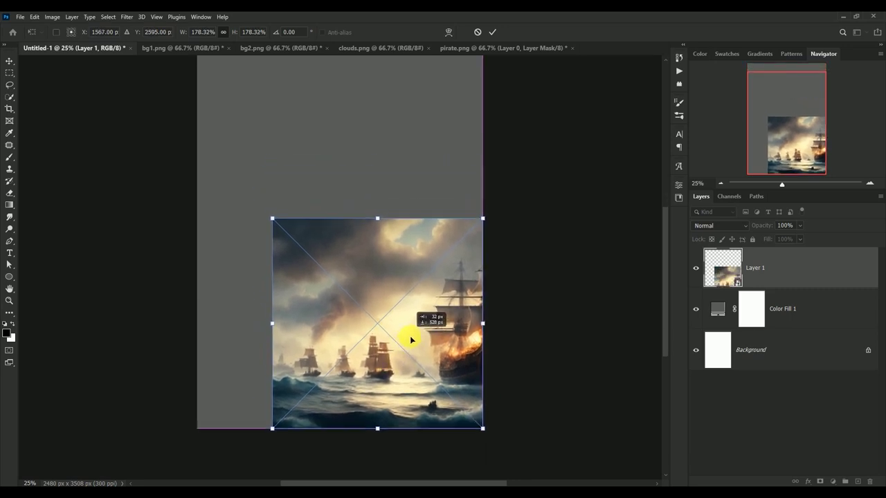
key("Return")
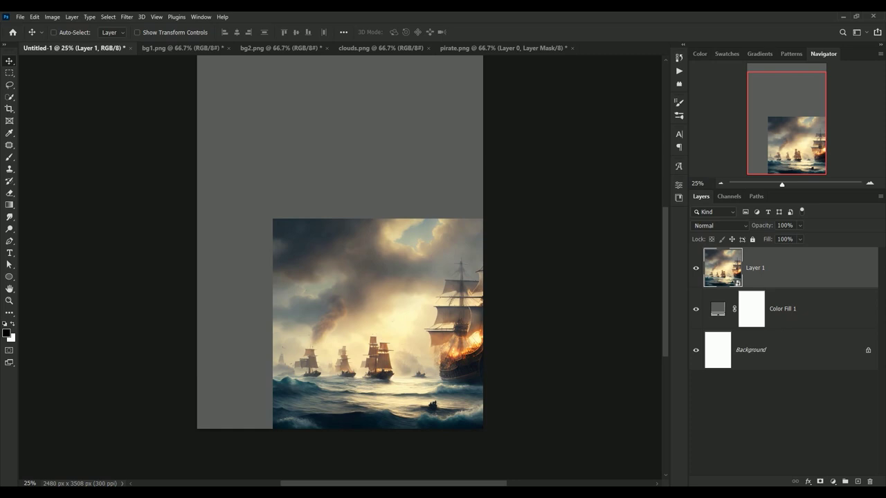
Step: Toggle Layer 1's visibility to compare the poster with and without the ships
scroll(340, 263, "up", 1)
left_click(53, 32)
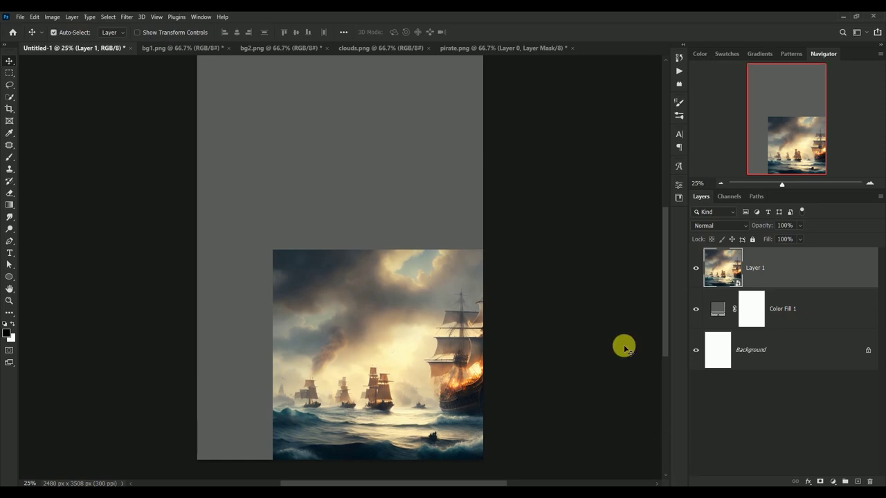
left_click(696, 268)
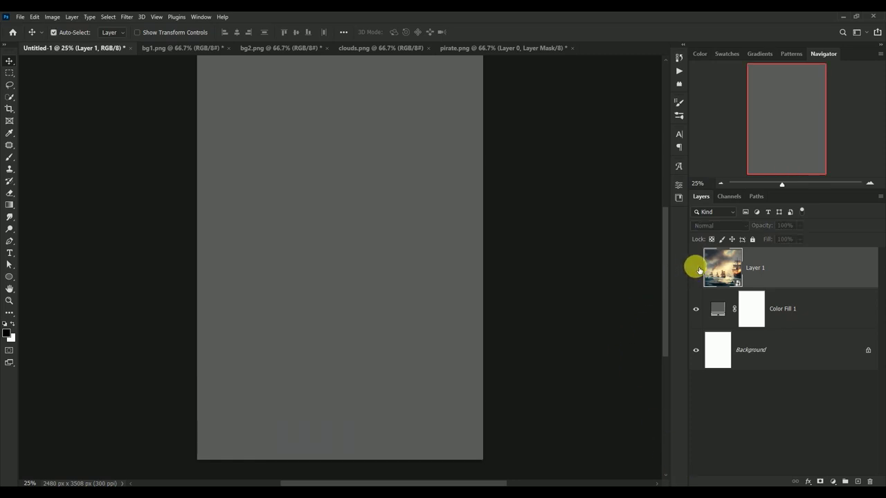
left_click(697, 267)
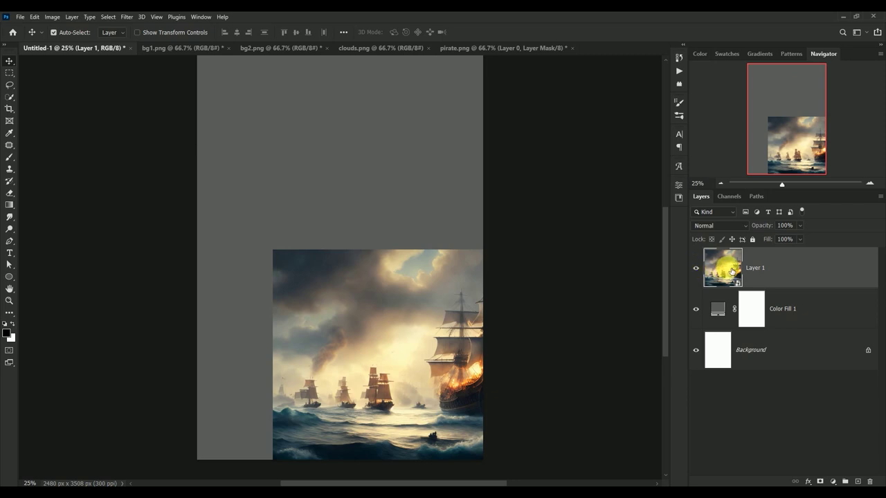
Step: Mask Layer 1 and gradient-fade the ship battle's top and left edges into the grey
left_click(821, 482)
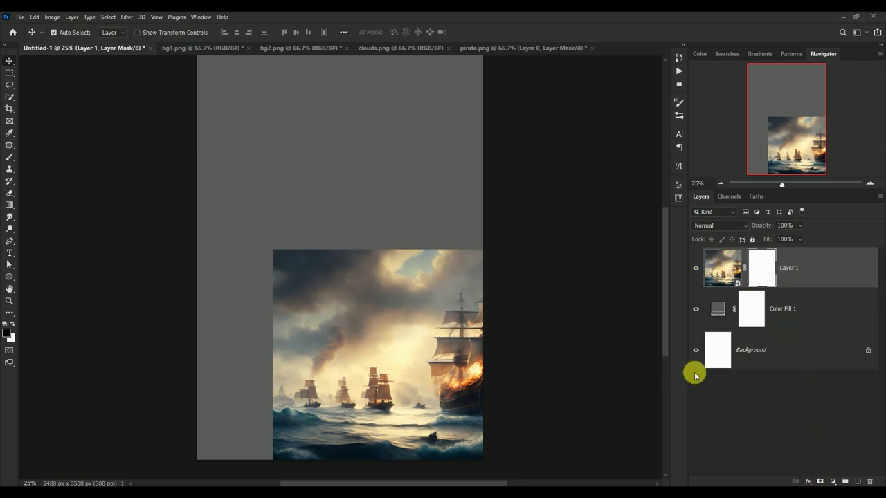
left_click(9, 205)
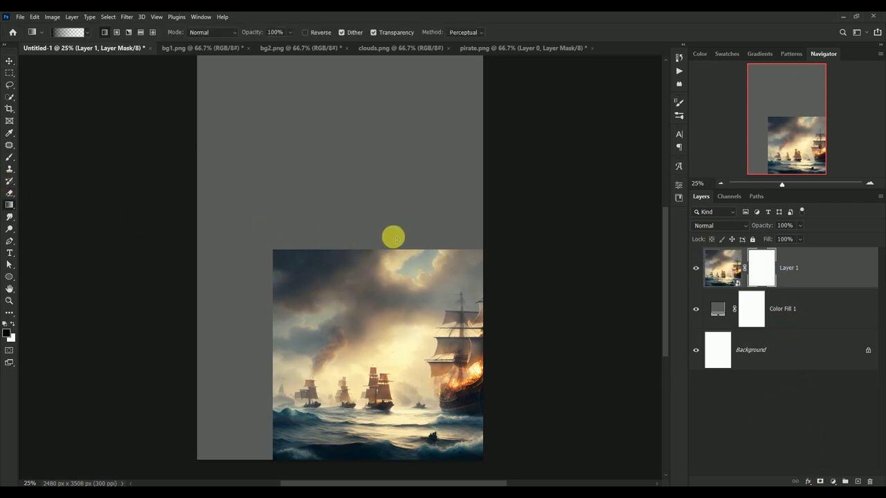
left_click_drag(403, 242, 411, 354)
left_click_drag(400, 249, 415, 291)
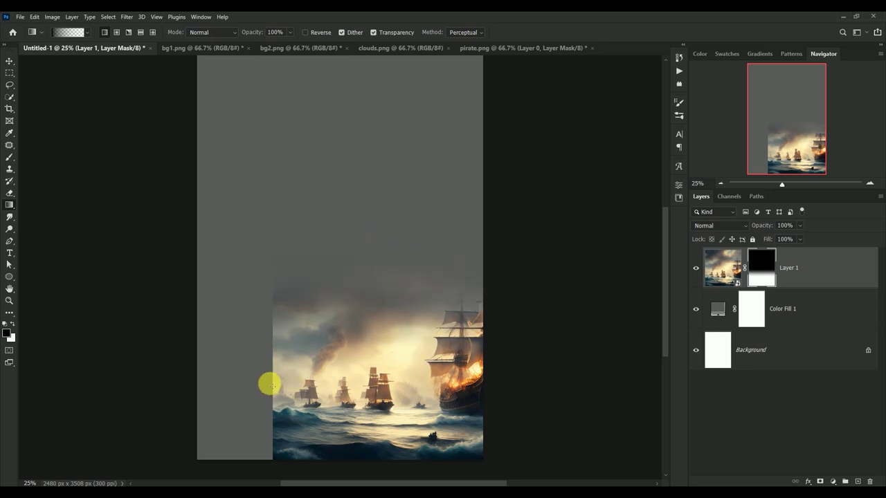
left_click_drag(270, 383, 374, 379)
left_click_drag(277, 386, 356, 376)
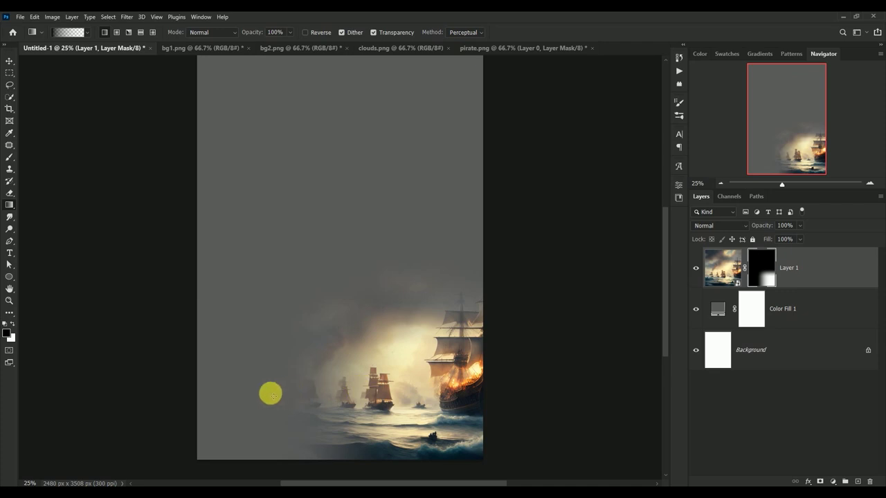
left_click_drag(269, 393, 486, 392)
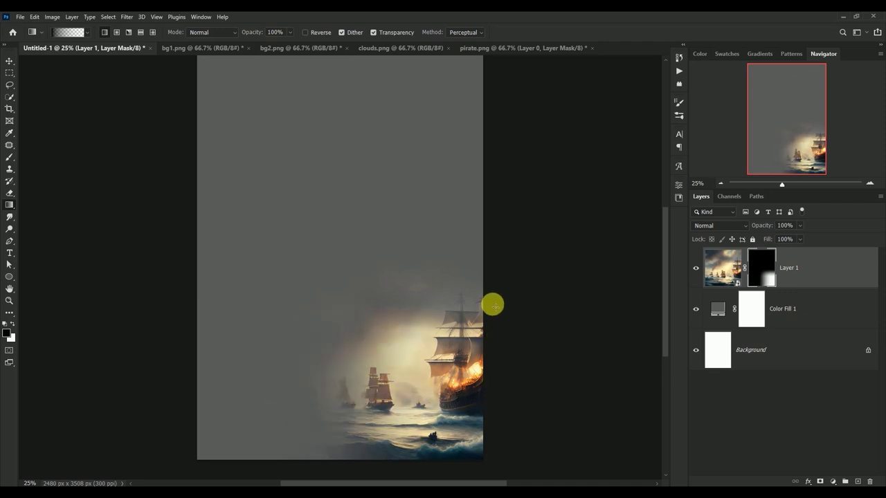
left_click(10, 63)
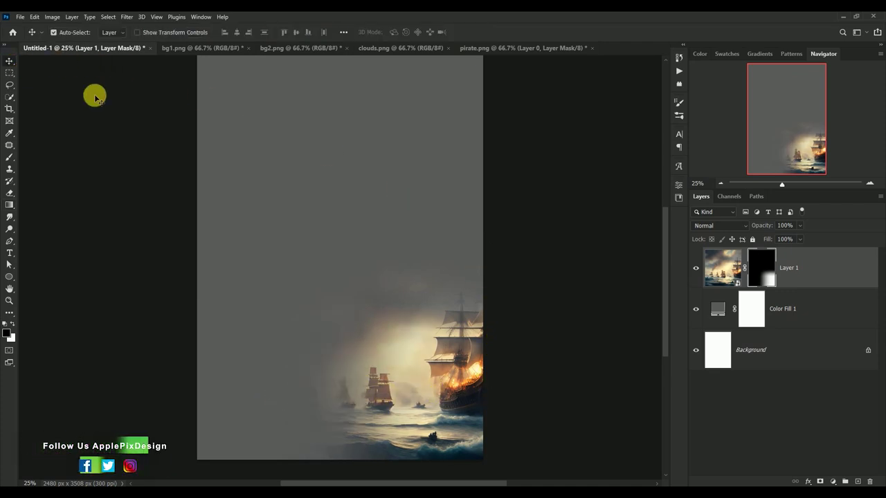
Step: Drag bg2.png into the poster as Layer 2 and convert it to a smart object
left_click(294, 49)
left_click_drag(301, 323, 277, 214)
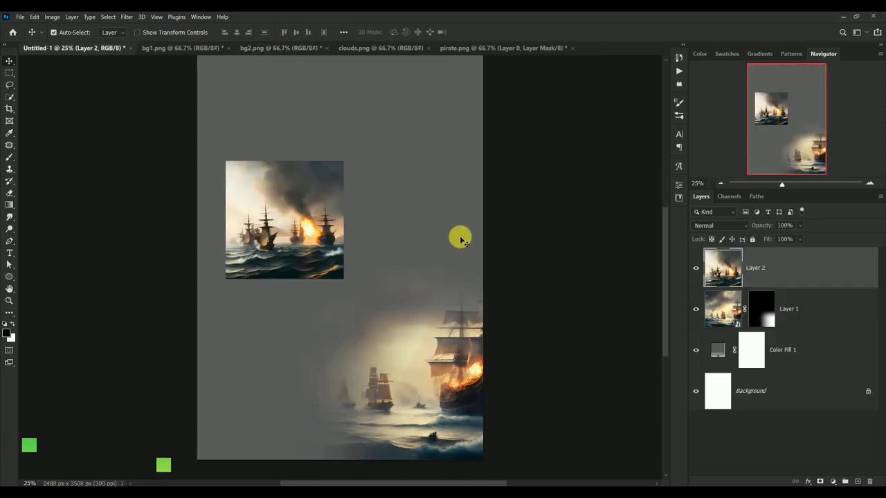
right_click(796, 270)
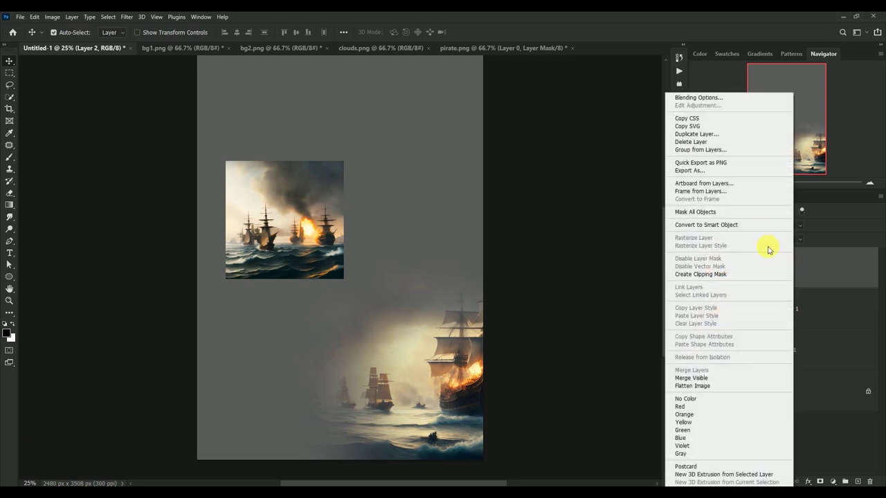
left_click(757, 225)
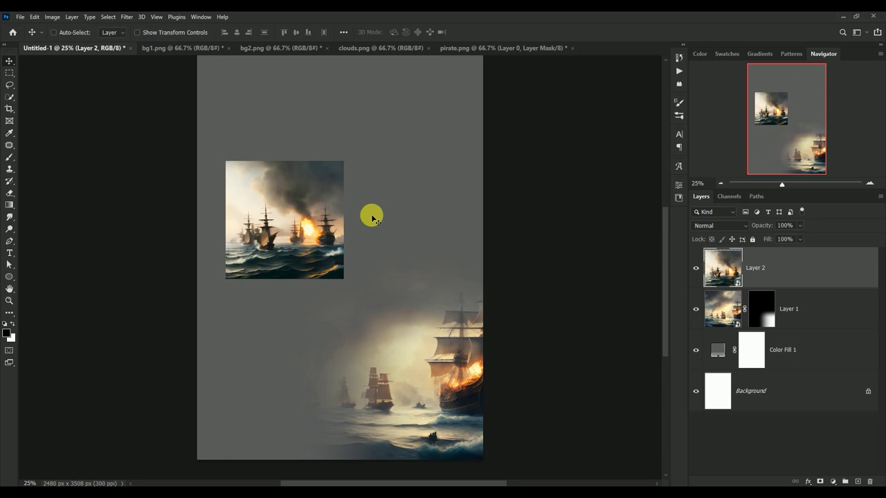
Step: Scale Layer 2 to about 206%, flip it horizontally and place it at the lower left
key("ctrl+t")
left_click_drag(343, 279, 463, 413)
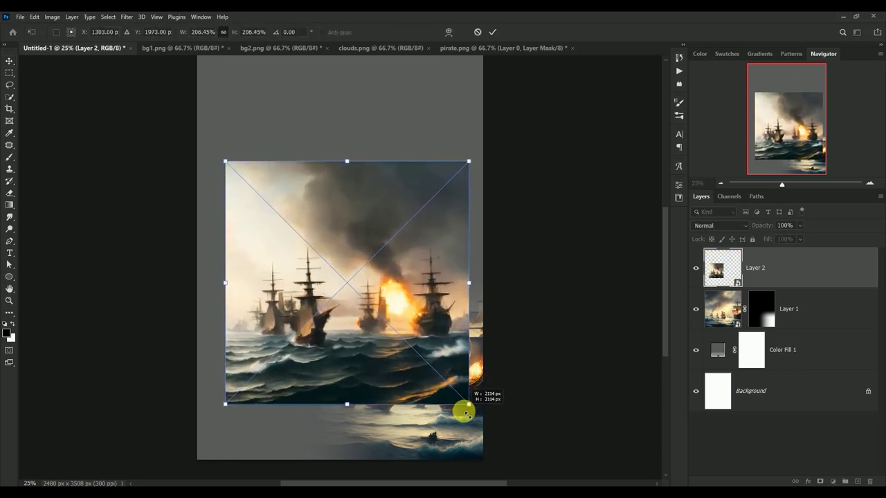
left_click_drag(297, 294, 258, 364)
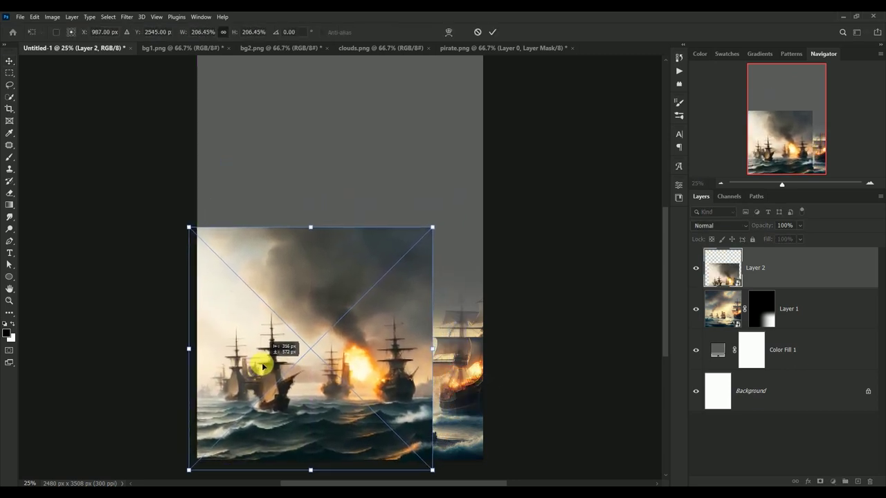
right_click(267, 350)
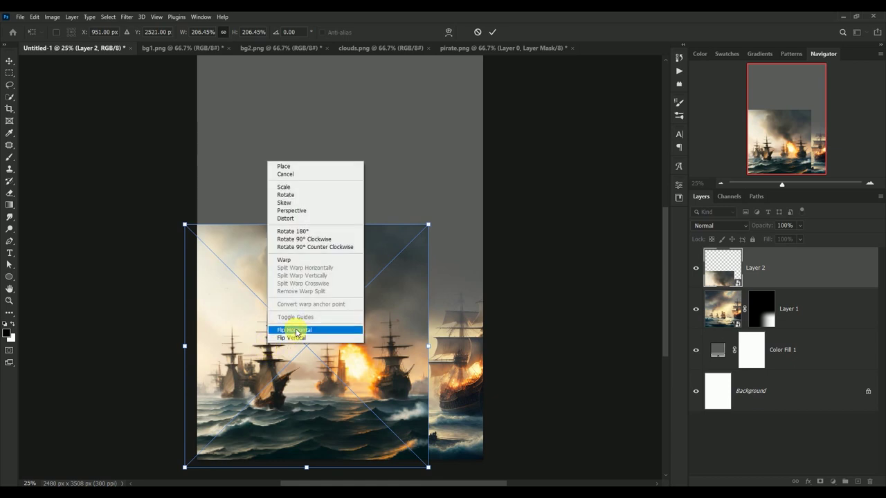
left_click(296, 331)
left_click_drag(307, 356, 304, 358)
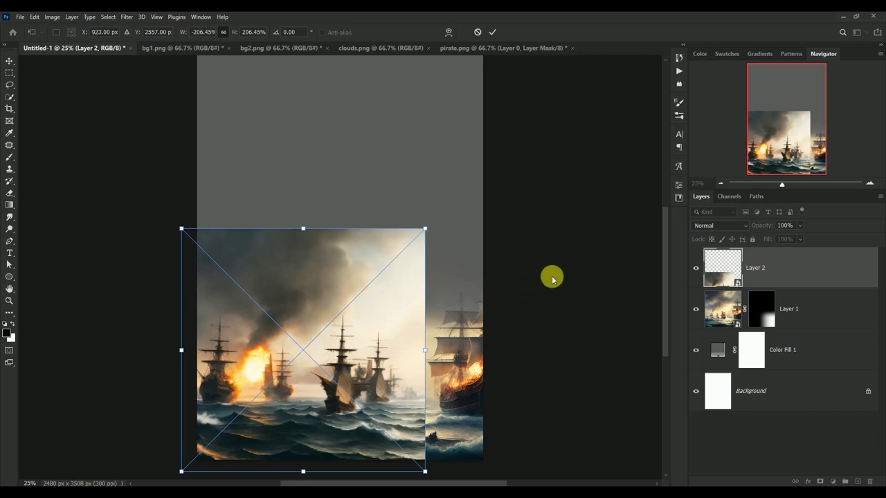
key("Return")
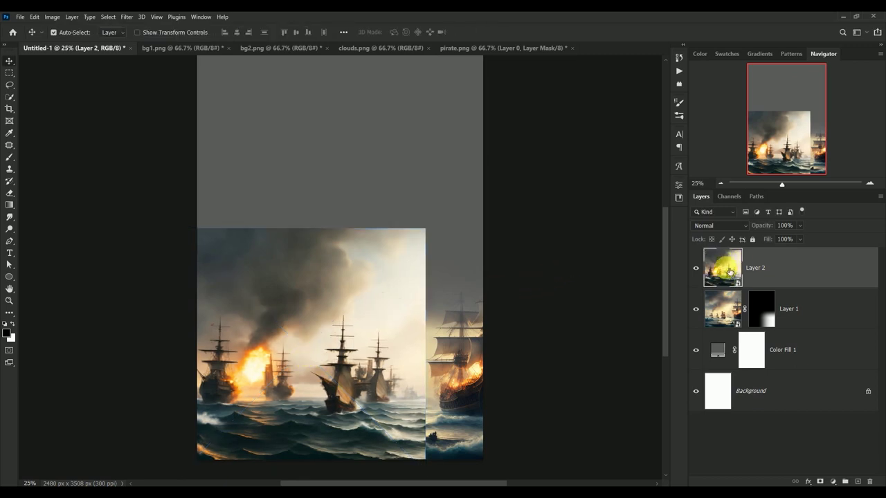
left_click(697, 268)
left_click(696, 268)
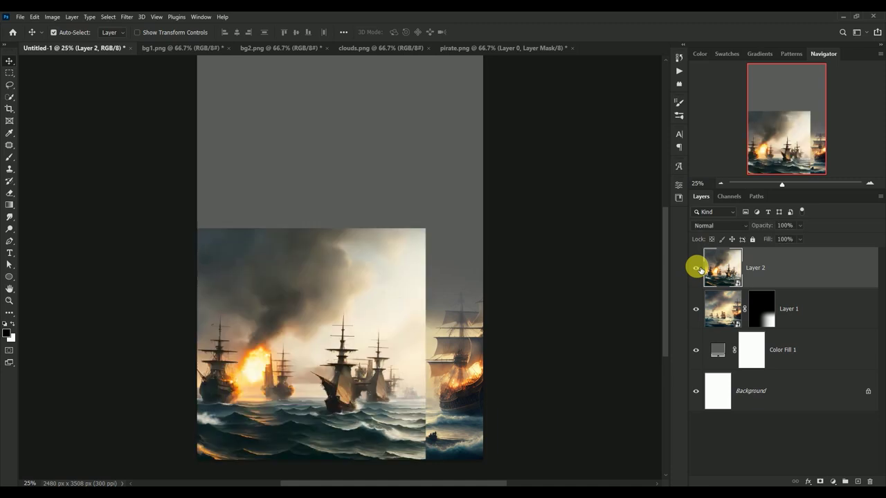
Step: Mask Layer 2 and gradient-fade its top and middle ships into the first battle scene
left_click(821, 481)
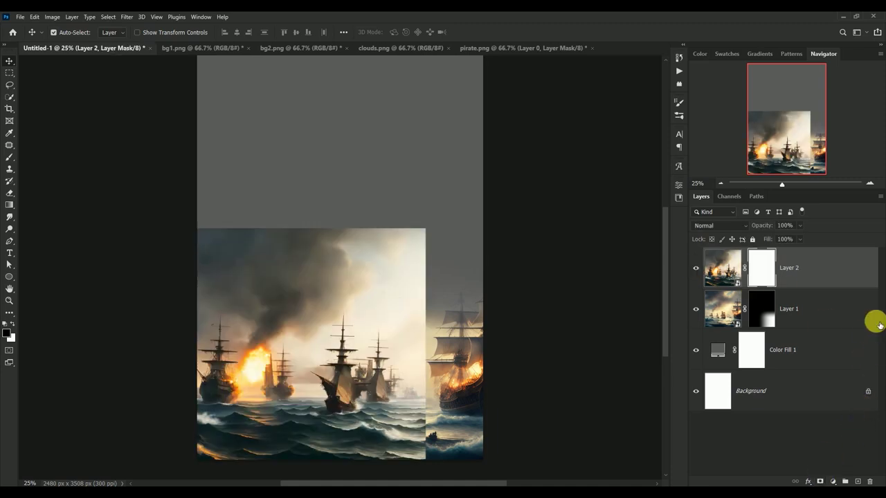
left_click(10, 205)
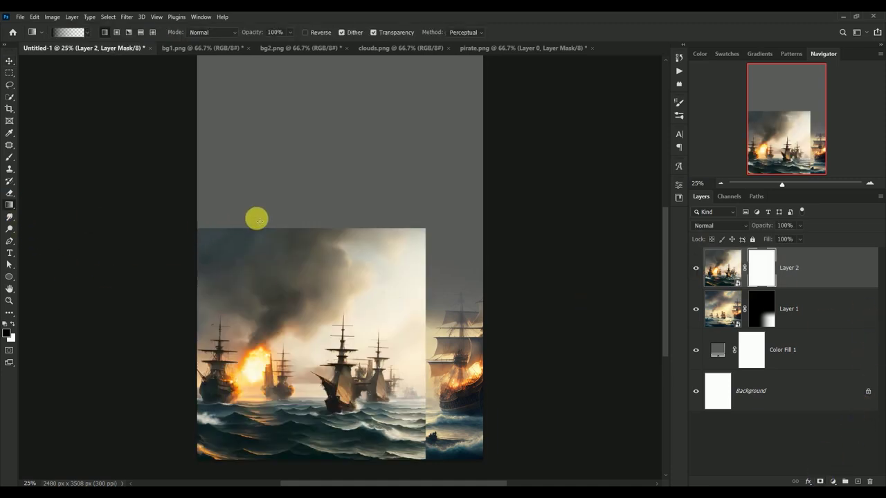
left_click_drag(255, 218, 278, 309)
left_click_drag(287, 226, 297, 320)
left_click_drag(308, 195, 376, 356)
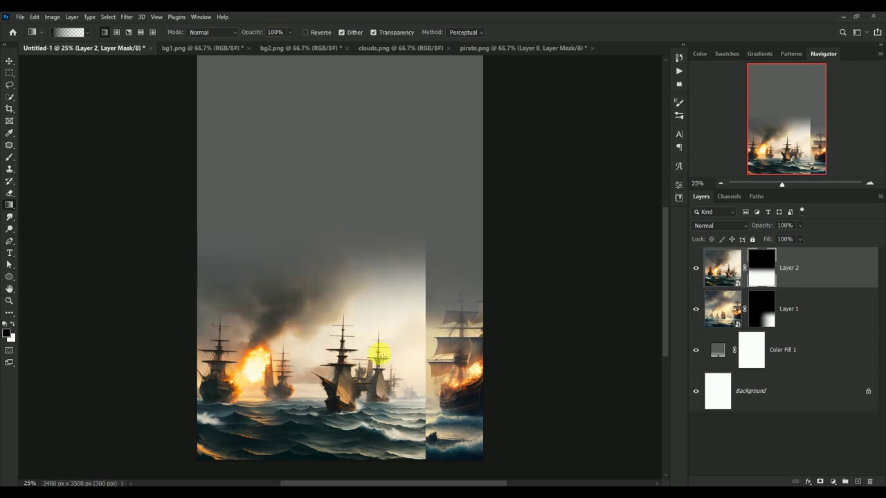
mouse_move(445, 366)
left_mouse_down()
mouse_move(411, 382)
mouse_move(250, 367)
left_mouse_up()
left_click_drag(392, 368, 277, 365)
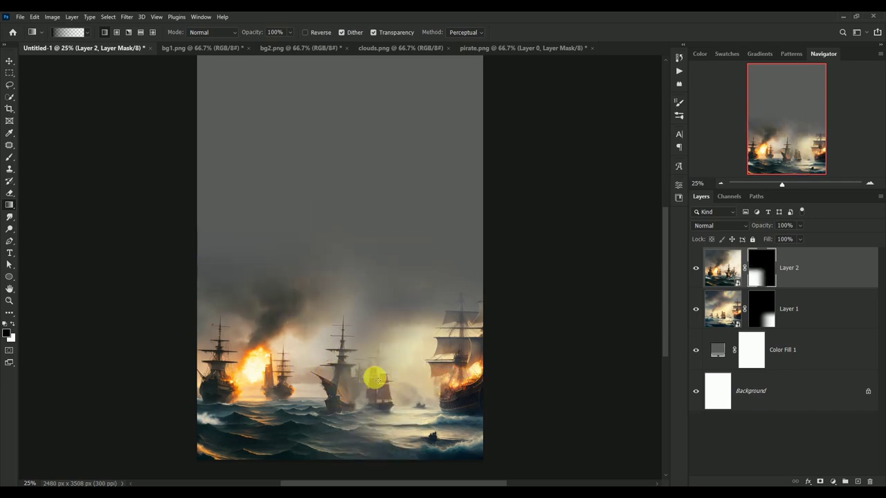
Step: Select Layer 2's image thumbnail and zoom out to view the whole poster
left_click(9, 61)
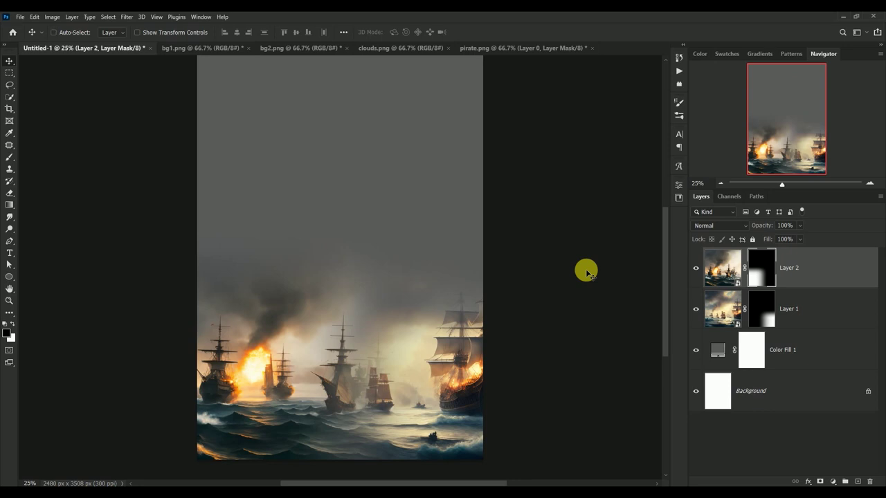
scroll(586, 272, "up", 1)
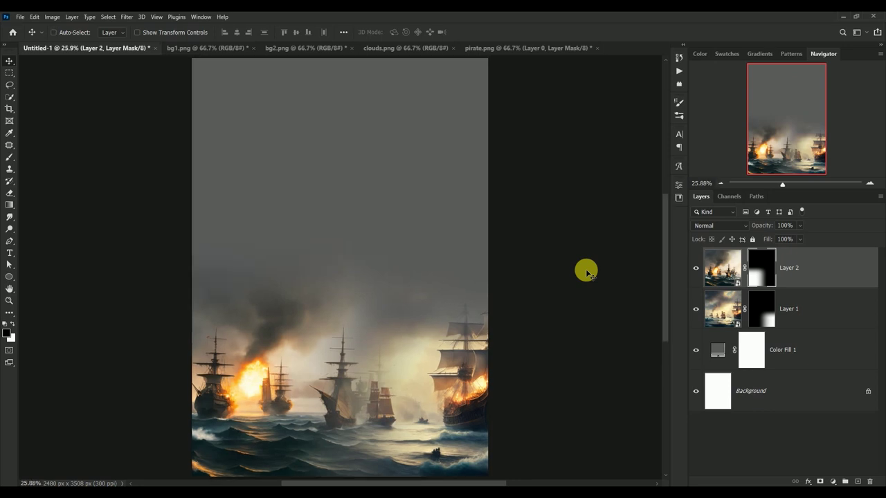
left_click(720, 270)
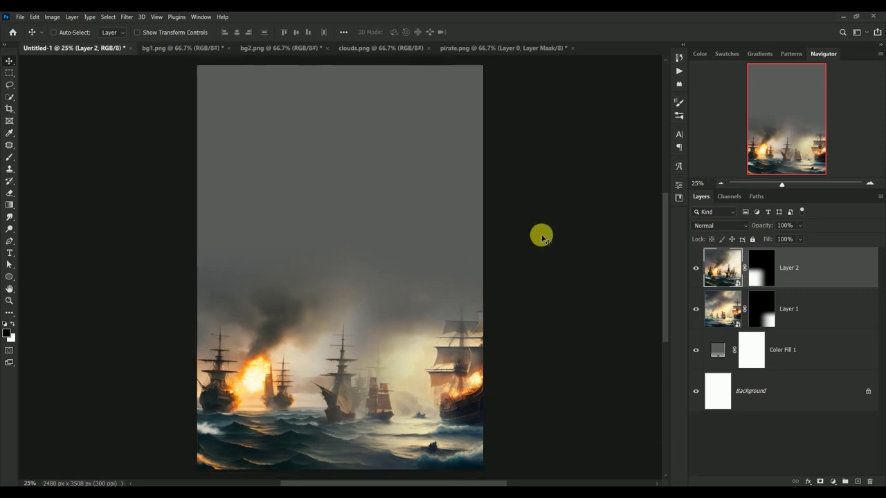
key("ctrl+minus")
key("ctrl")
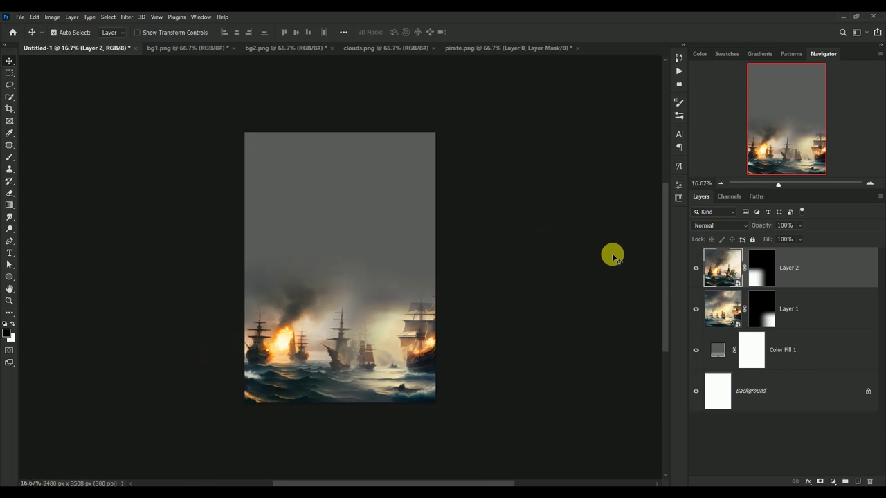
Step: Add a Color Balance adjustment layer with midtones Cyan–Red set to 31
left_click(833, 481)
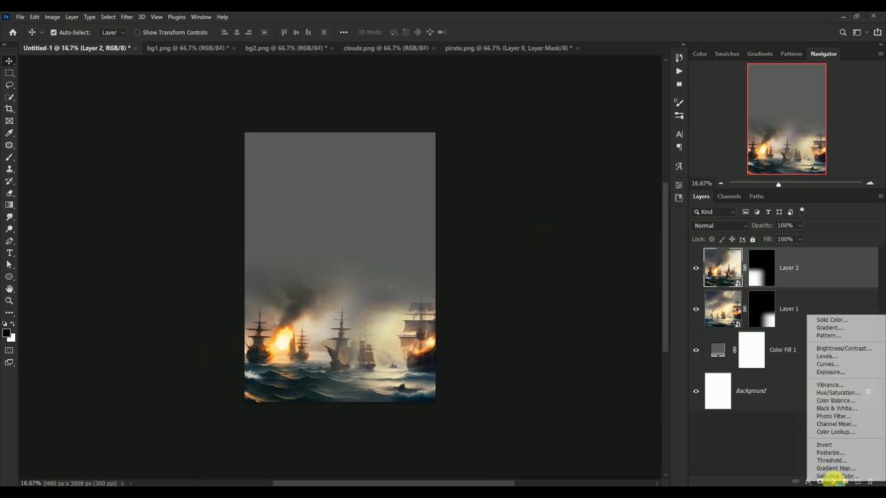
left_click(837, 402)
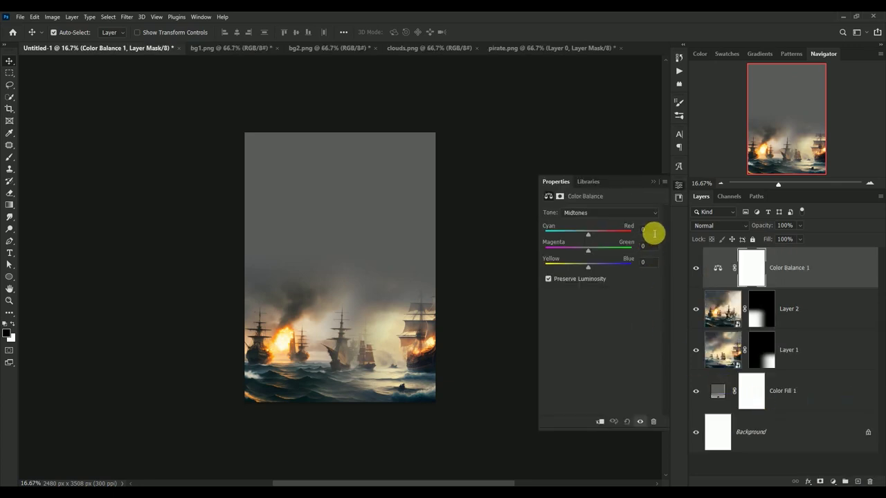
left_click(651, 229)
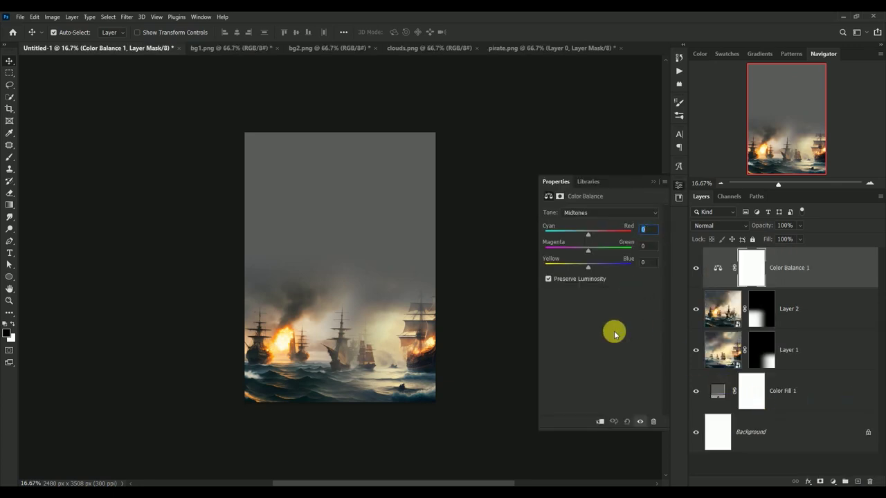
type("-3")
type("1")
Step: Set the Color Balance shadows to -7, +7 and +10
left_click(615, 214)
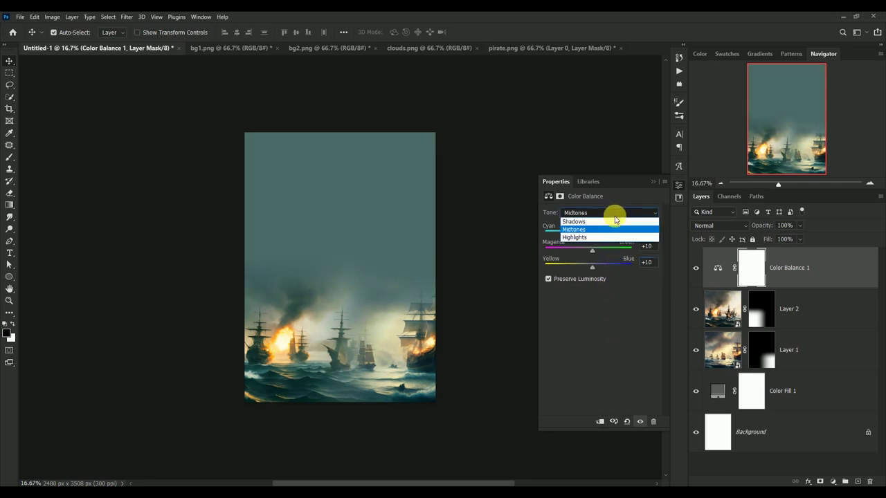
left_click(617, 222)
left_click(655, 231)
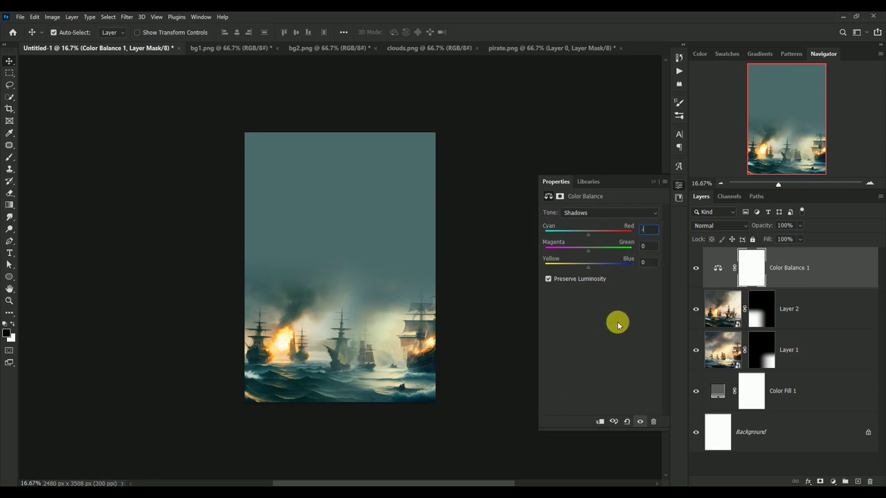
type("7")
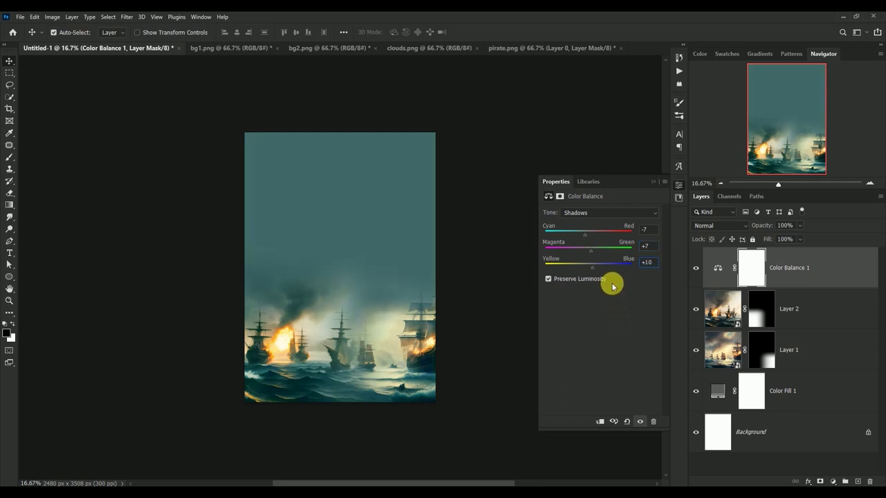
Step: Set the Color Balance highlights to -20, +4 and +10, then compare before and after
left_click(607, 217)
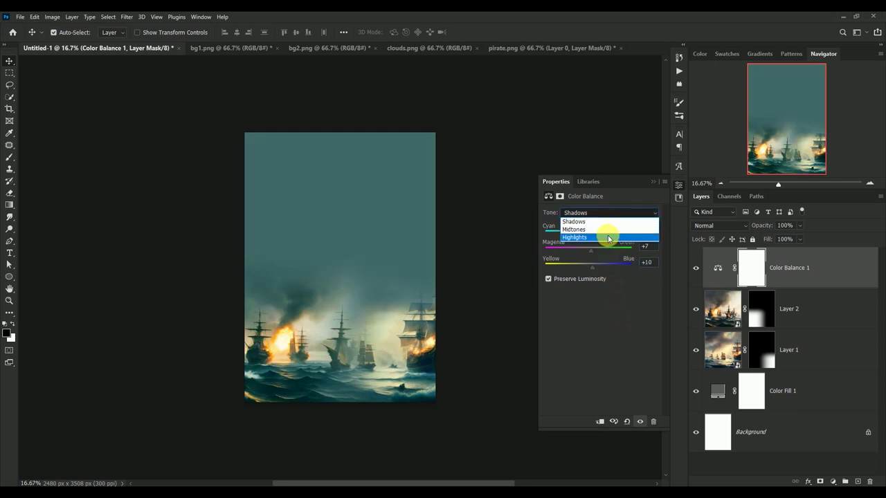
left_click(607, 233)
left_click(651, 231)
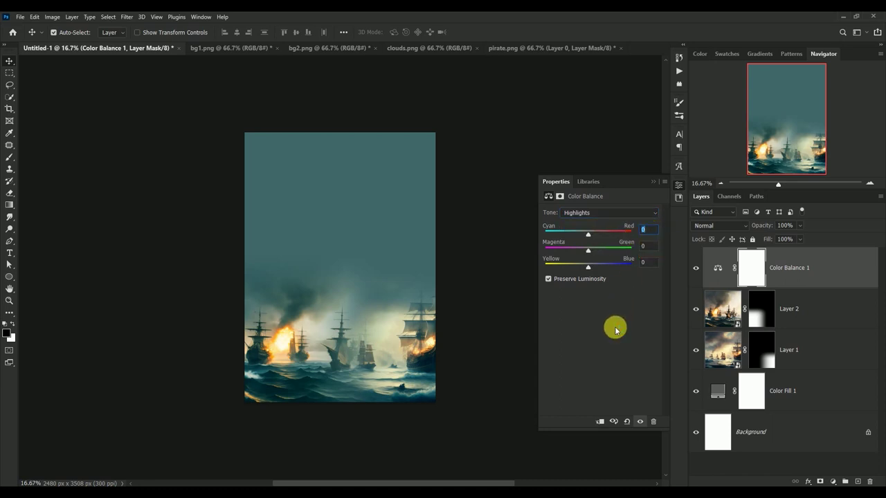
type("0")
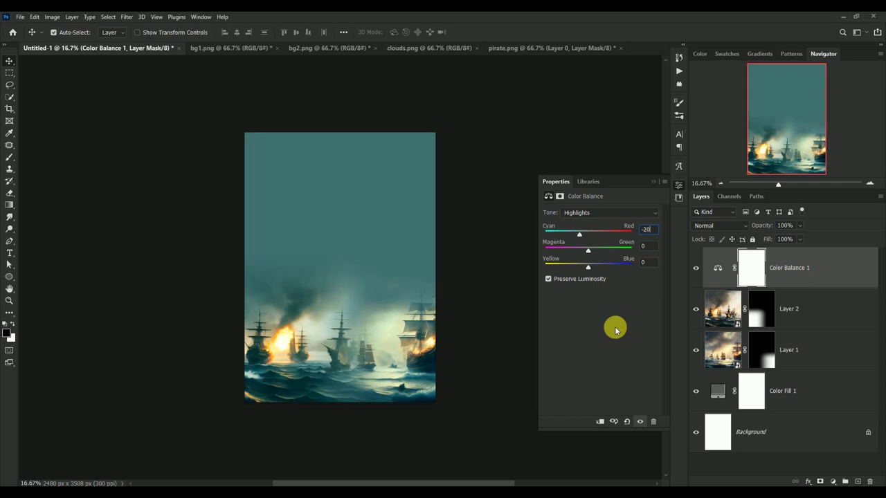
key("Tab")
type("+4")
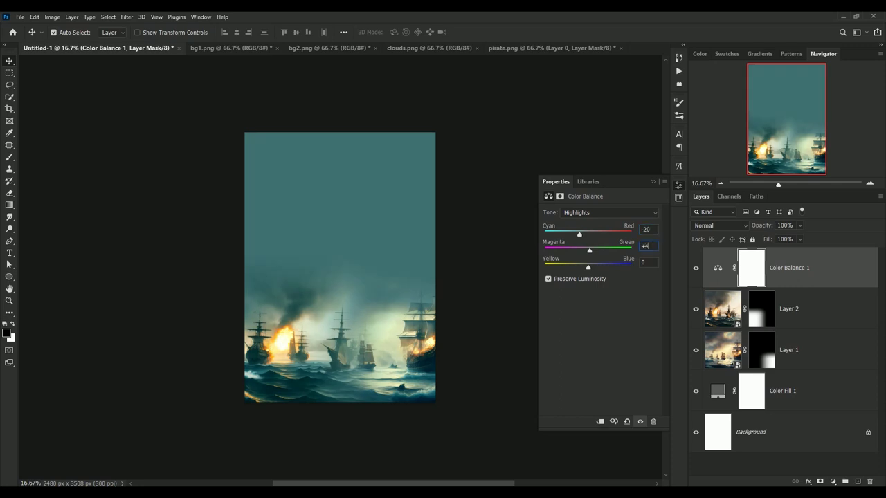
type("+1")
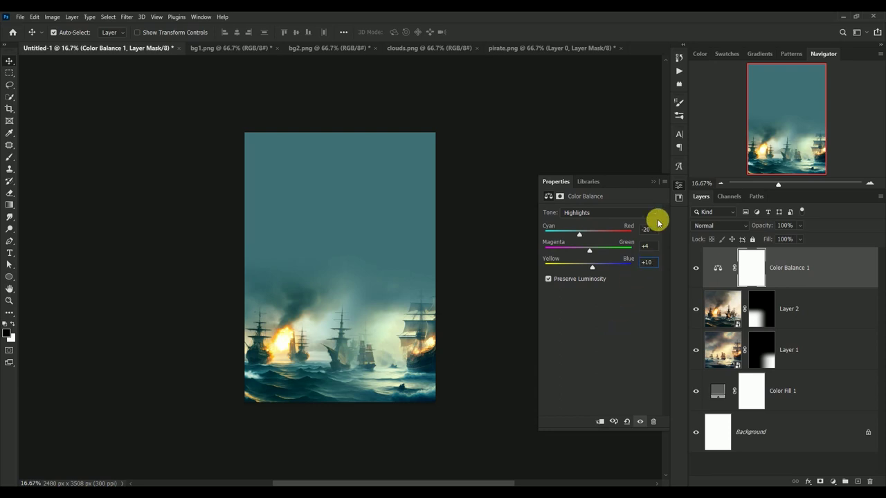
left_click(653, 181)
left_click(697, 267)
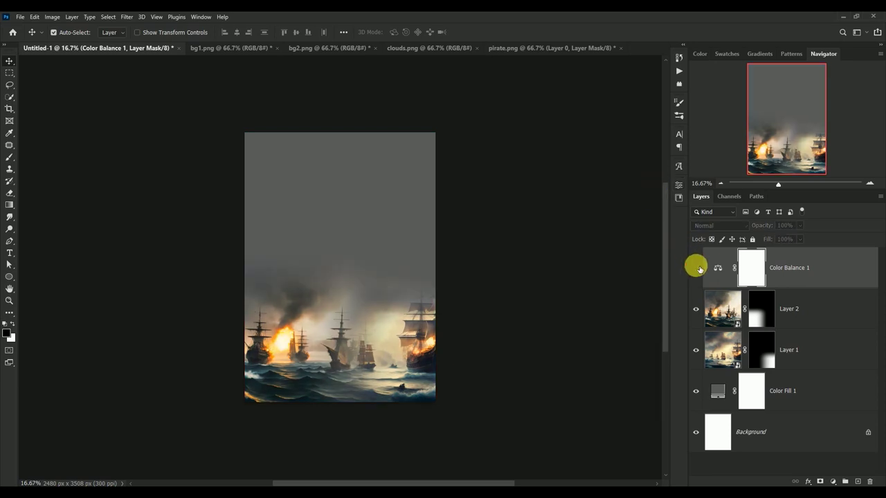
left_click(697, 268)
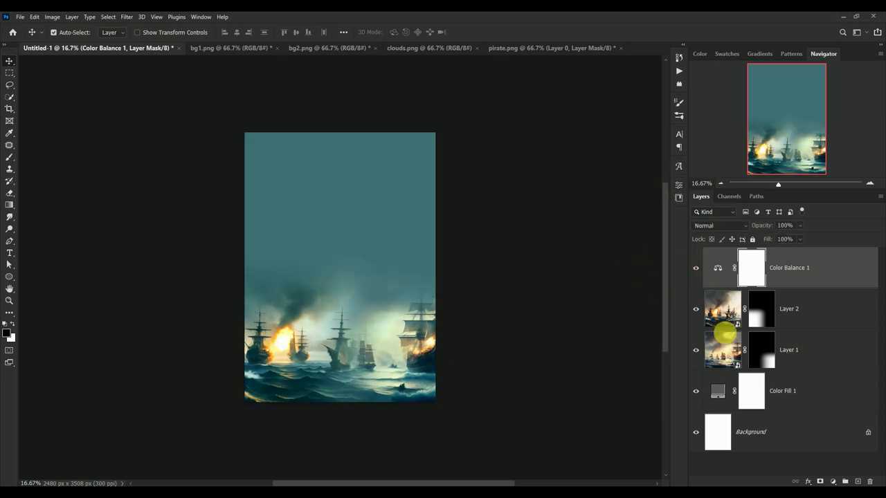
Step: Add a Photo Filter layer using Cooling Filter (80) at 15% density
left_click(837, 481)
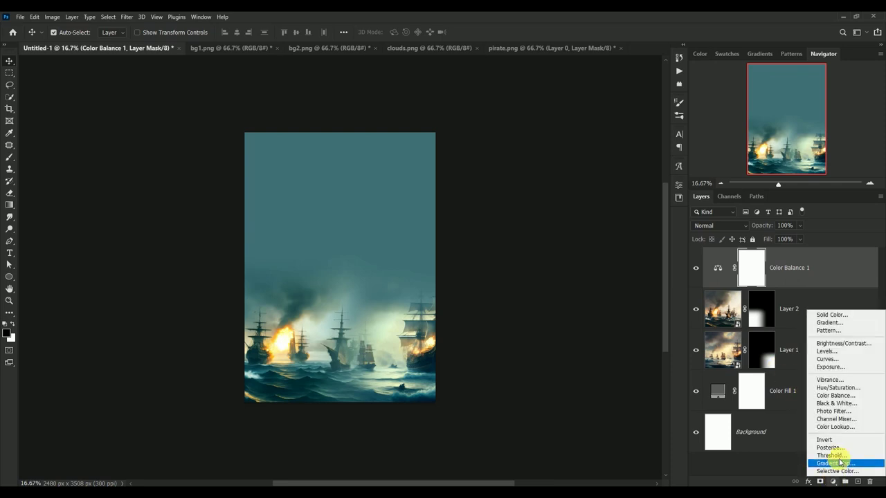
left_click(852, 411)
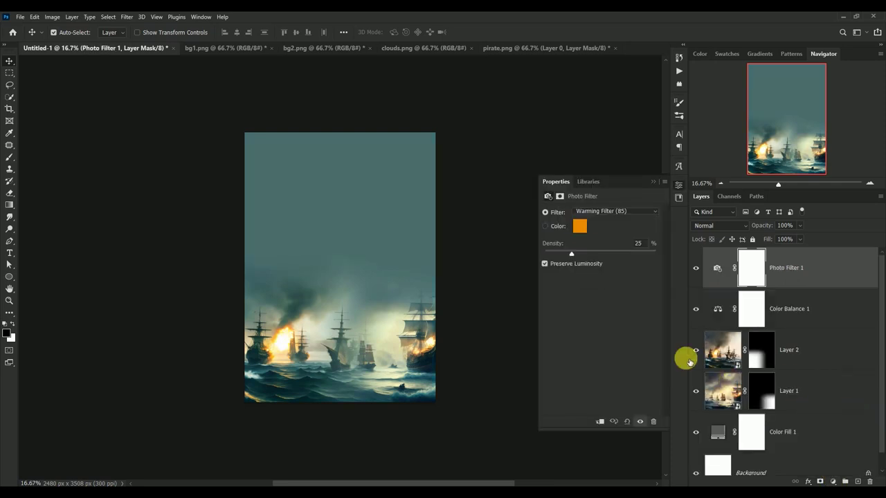
left_click(623, 213)
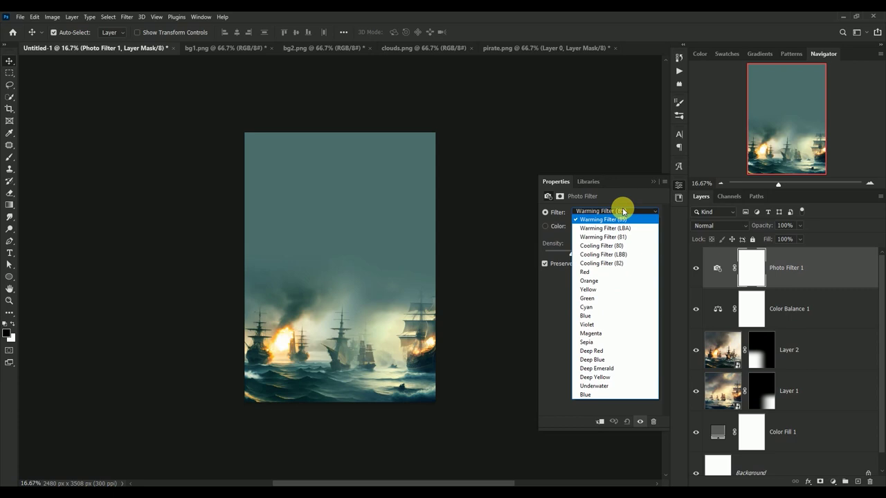
left_click(629, 246)
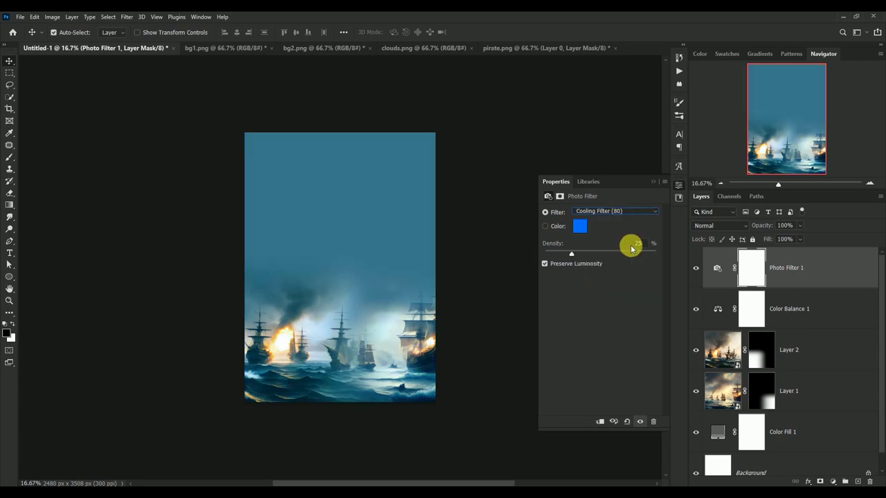
type("1")
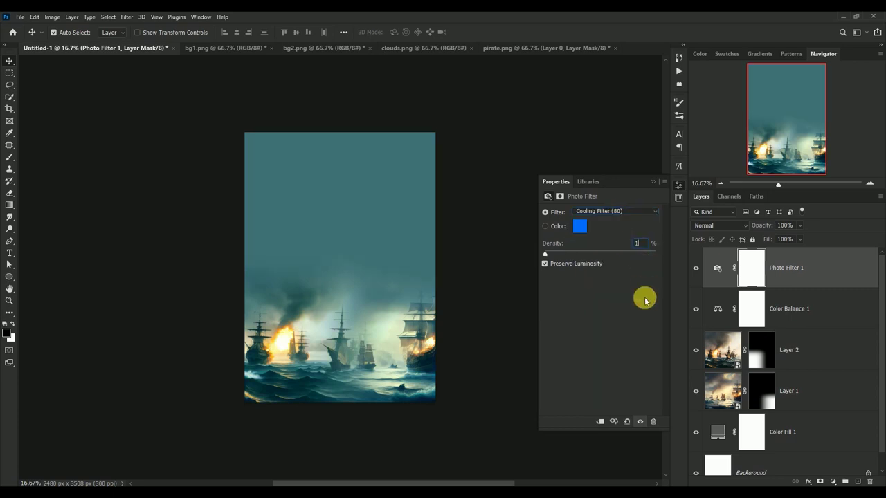
type("5")
left_click(652, 183)
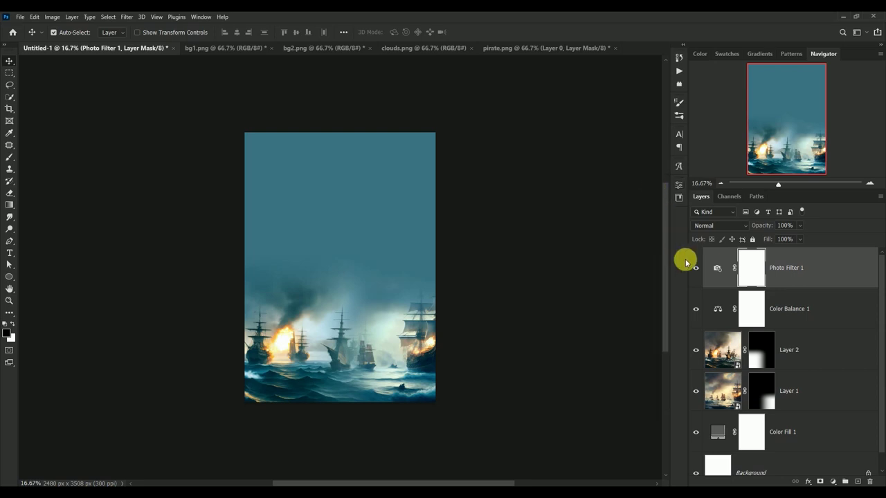
left_click(696, 269)
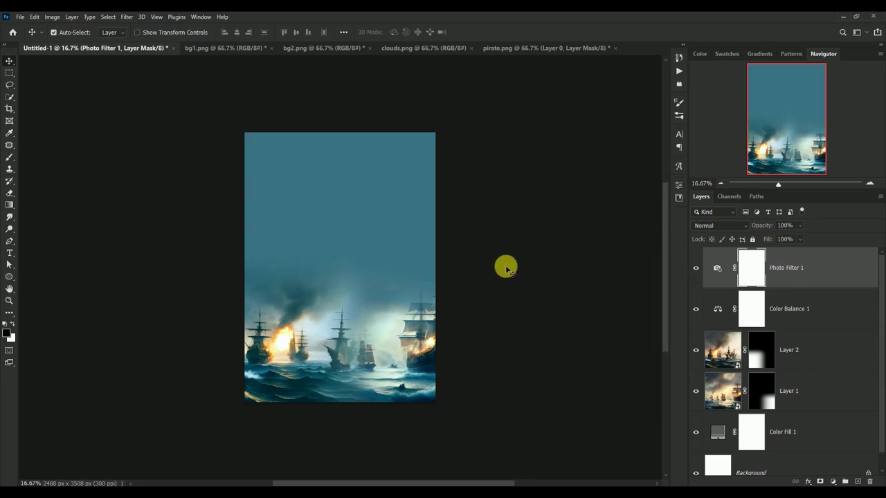
scroll(502, 269, "up", 2)
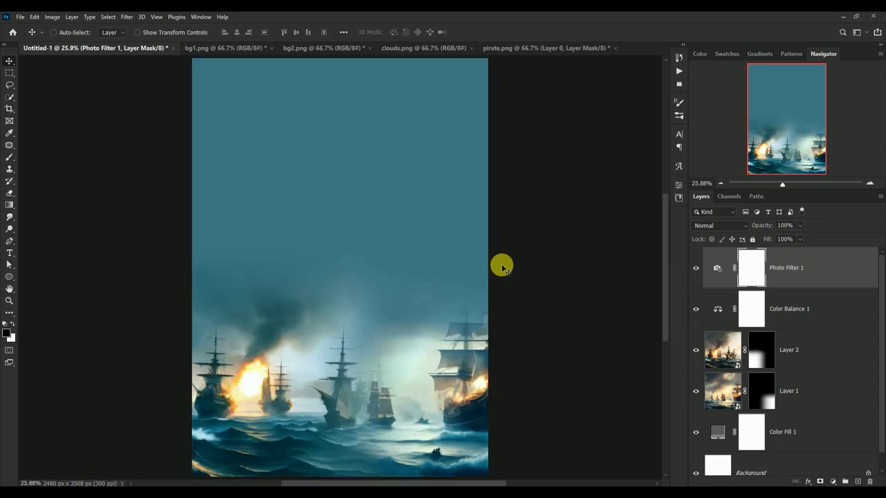
Step: Copy clouds.png into the poster as Layer 3 and convert it to a smart object
key("ctrl")
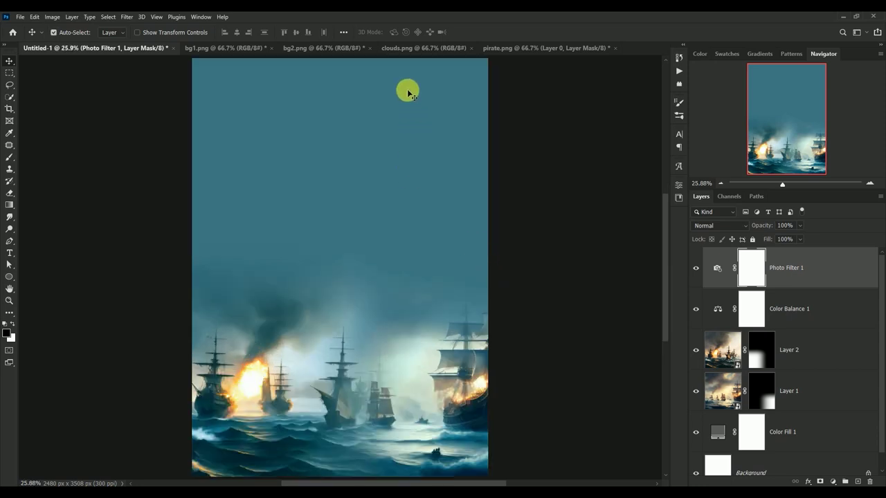
left_click(415, 48)
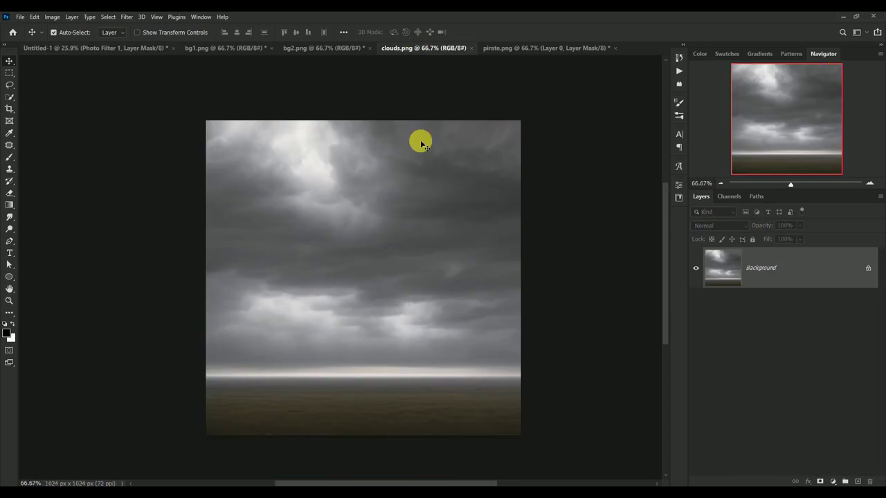
mouse_move(416, 222)
left_mouse_down()
mouse_move(101, 48)
mouse_move(353, 204)
left_mouse_up()
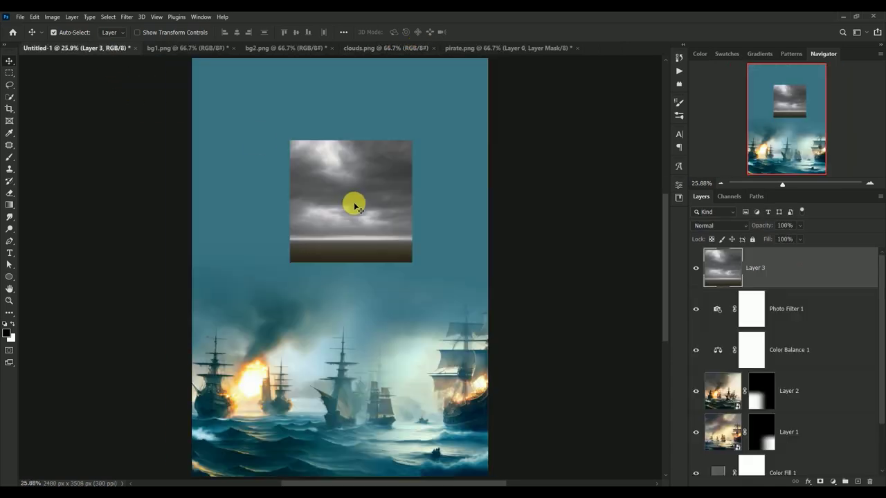
key("ctrl+minus")
key("ctrl+minus")
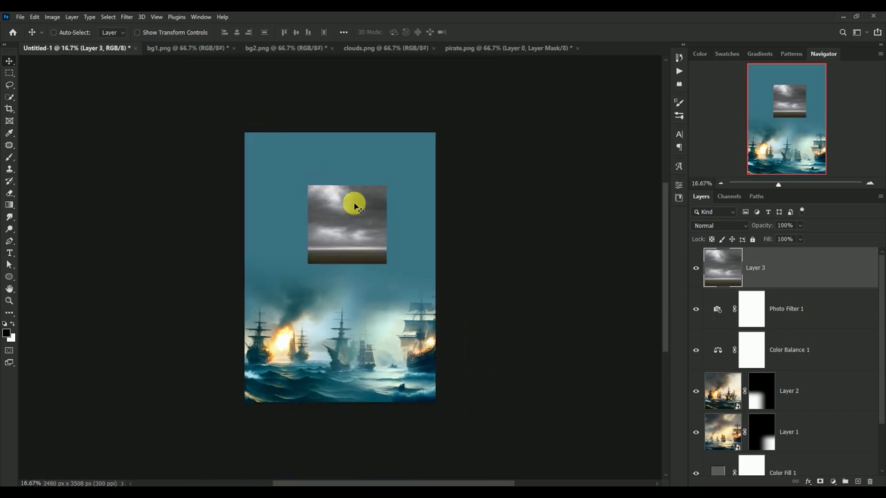
right_click(801, 268)
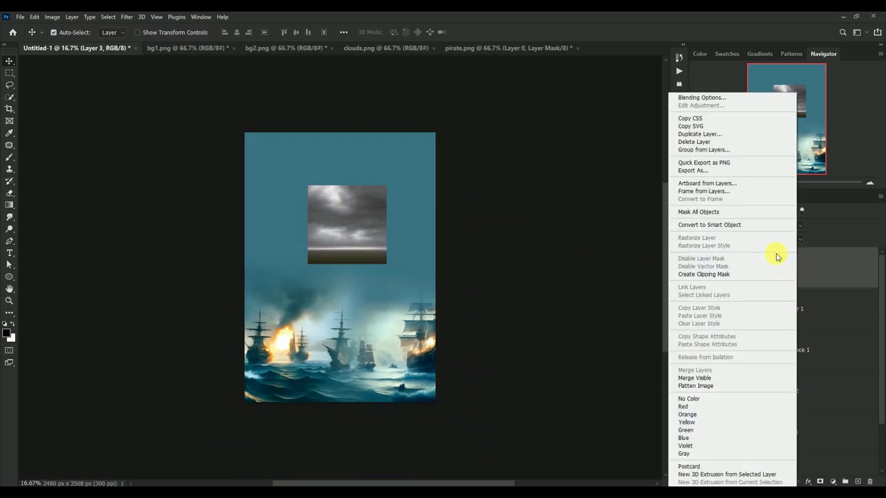
left_click(770, 225)
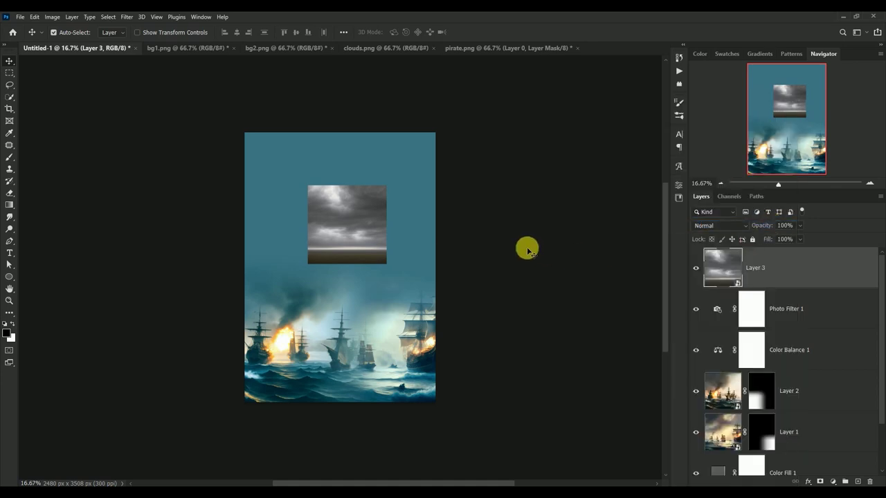
Step: Scale the clouds to about 288% over the upper poster and give them a layer mask
key("ctrl+t")
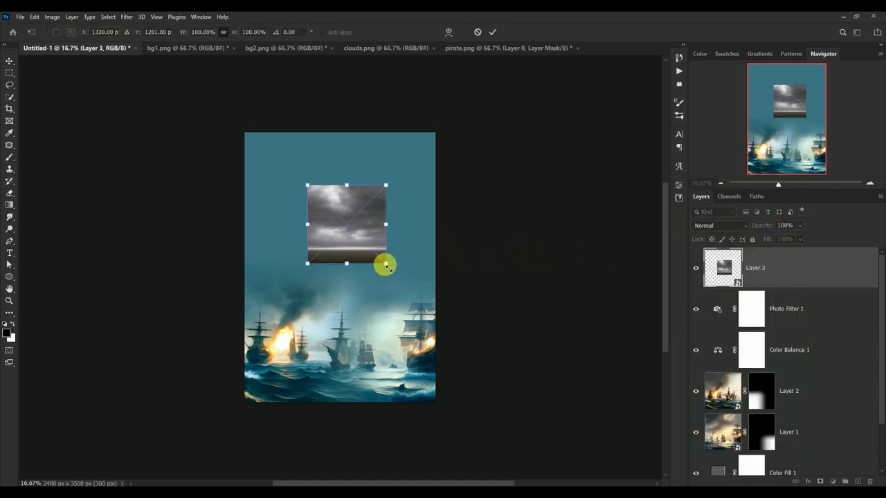
left_click_drag(385, 264, 517, 402)
left_click_drag(341, 329, 273, 271)
left_click_drag(451, 341, 463, 356)
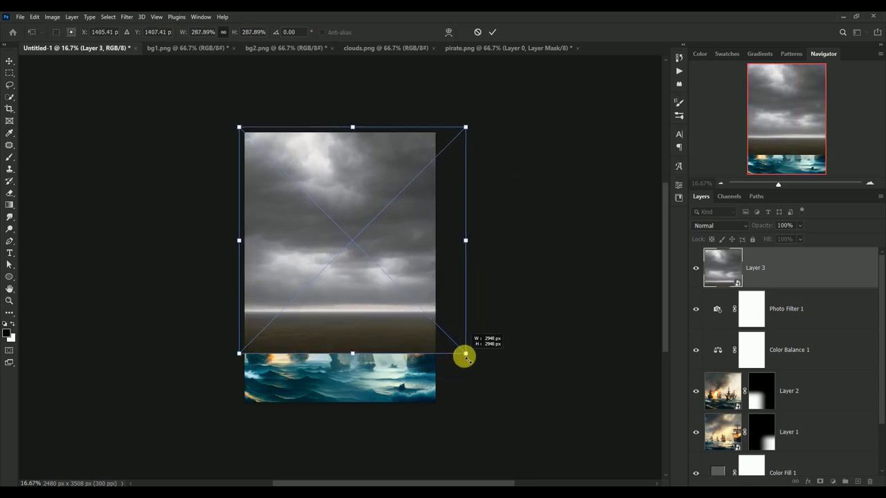
left_click_drag(326, 295, 317, 290)
key("Return")
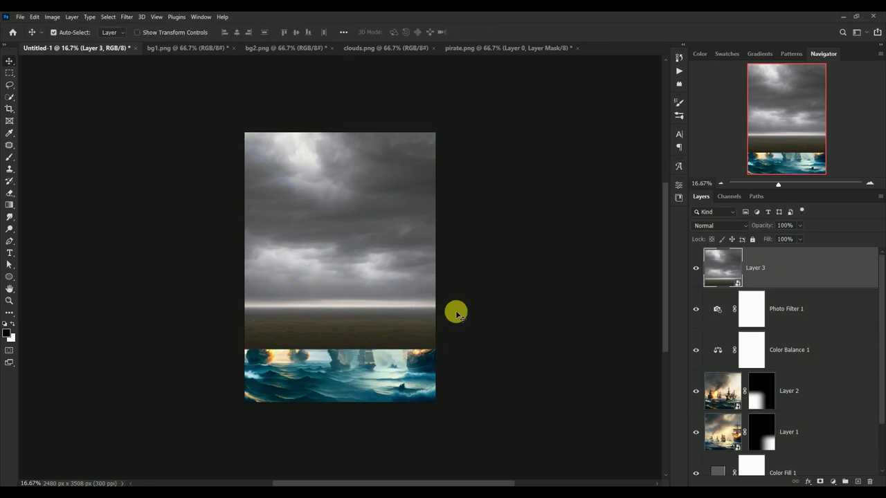
left_click(820, 481)
Step: Gradient-fade the bottom of the clouds mask into the burning ships below
left_click(9, 206)
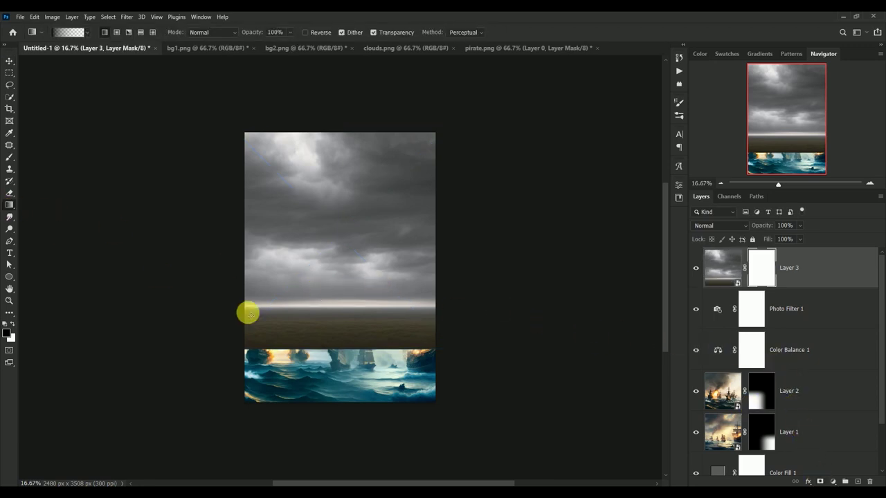
left_click_drag(346, 352, 350, 263)
left_click_drag(348, 325, 341, 222)
left_click_drag(343, 285, 345, 223)
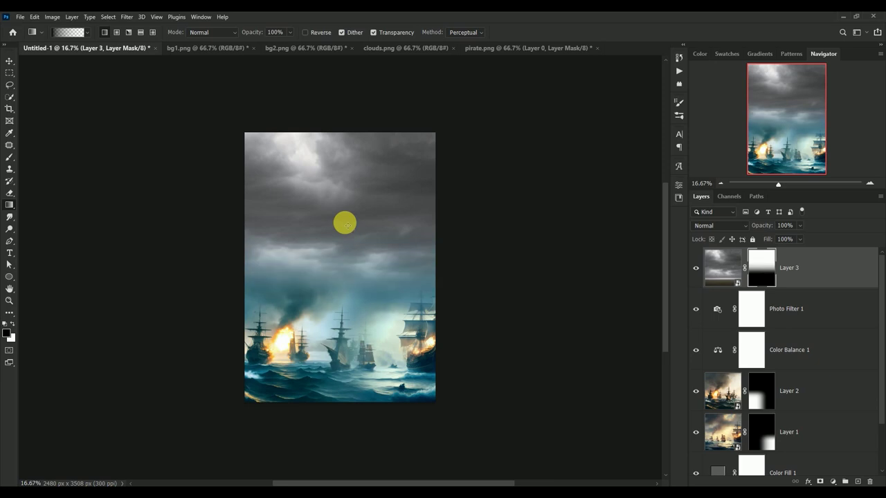
left_click(9, 61)
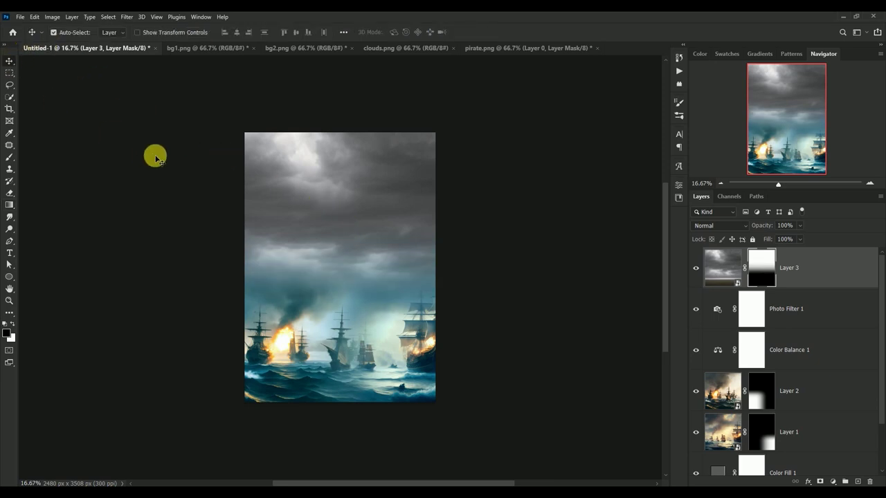
Step: Enlarge the clouds to about 110% and shift them up-left to fill the sky
key("ctrl+t")
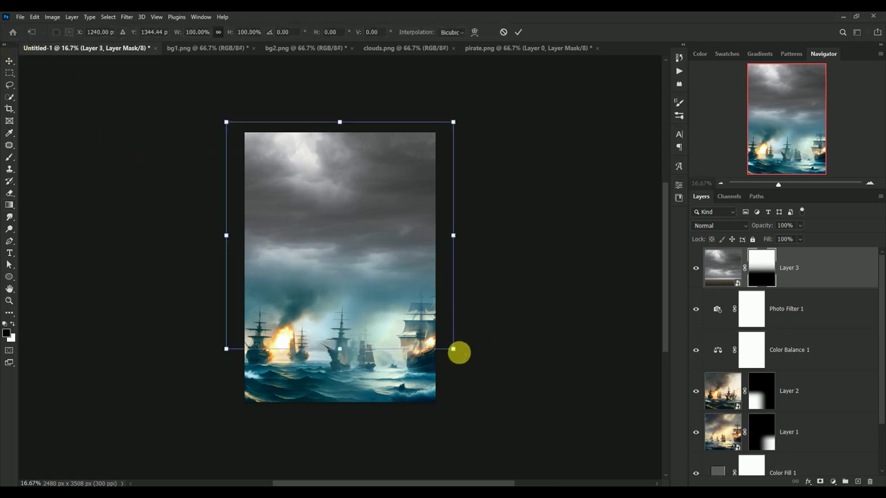
left_click_drag(454, 348, 475, 374)
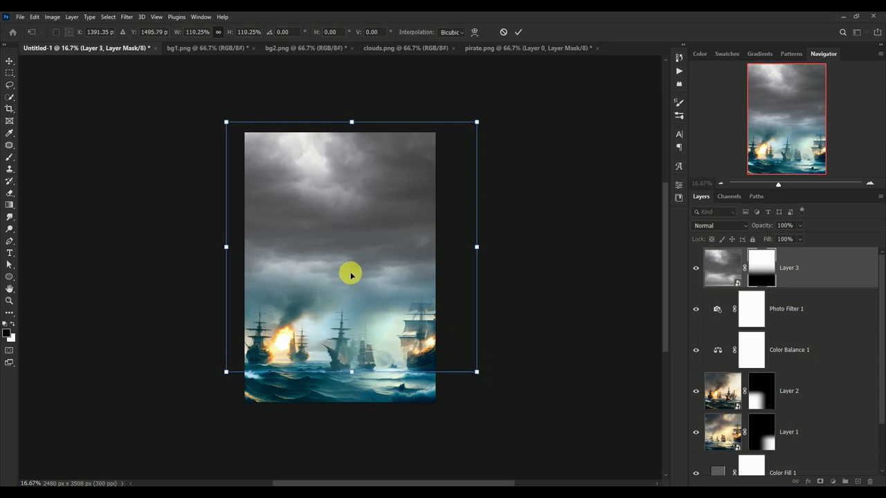
mouse_move(348, 273)
left_mouse_down()
mouse_move(338, 260)
mouse_move(340, 268)
left_mouse_up()
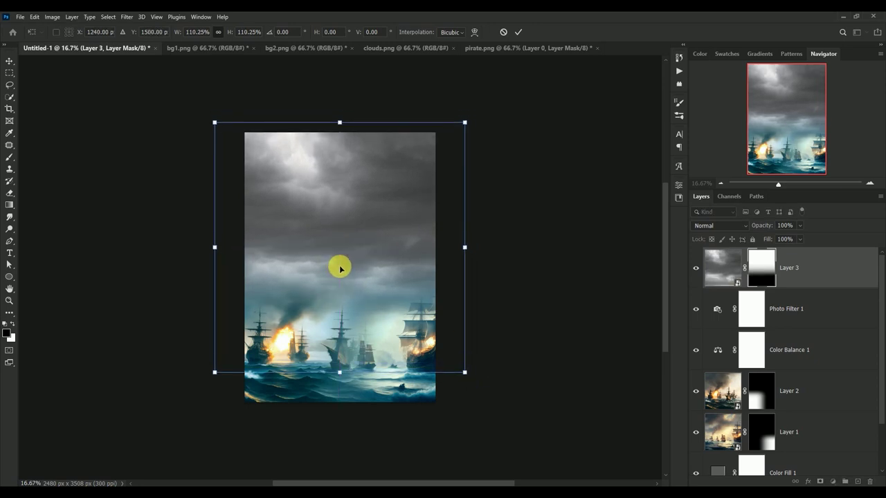
key("Return")
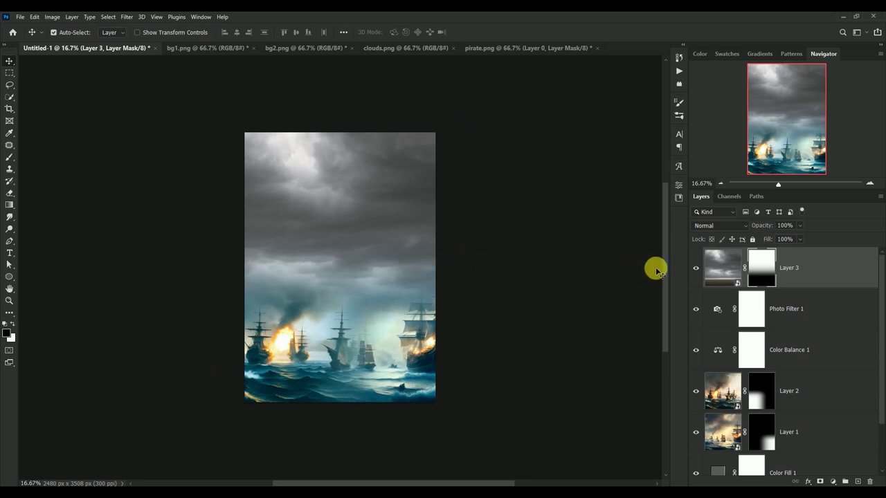
left_click(697, 268)
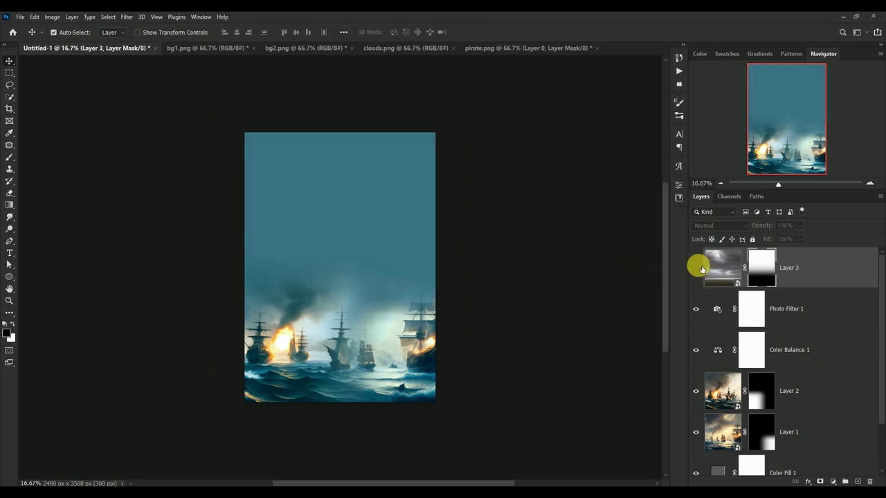
left_click(701, 268)
left_click(719, 270)
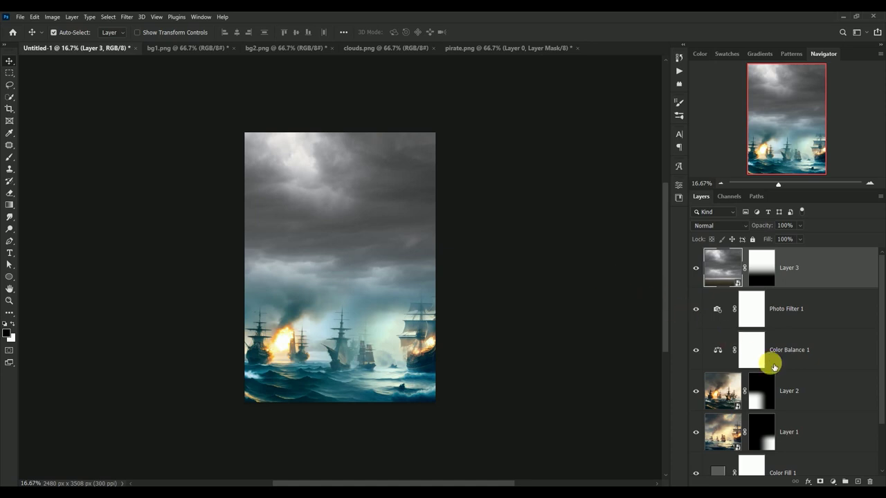
Step: Add a Color Balance layer clipped to the clouds, with midtones -36, +10, +10
left_click(836, 481)
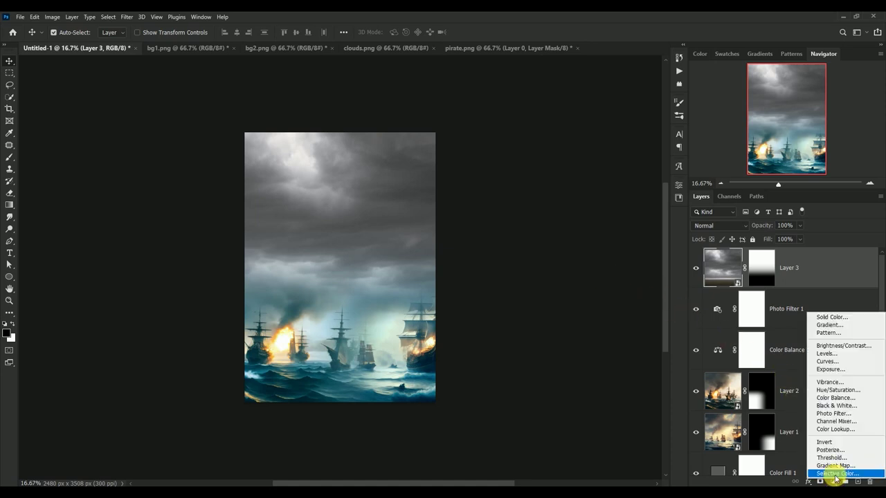
left_click(855, 398)
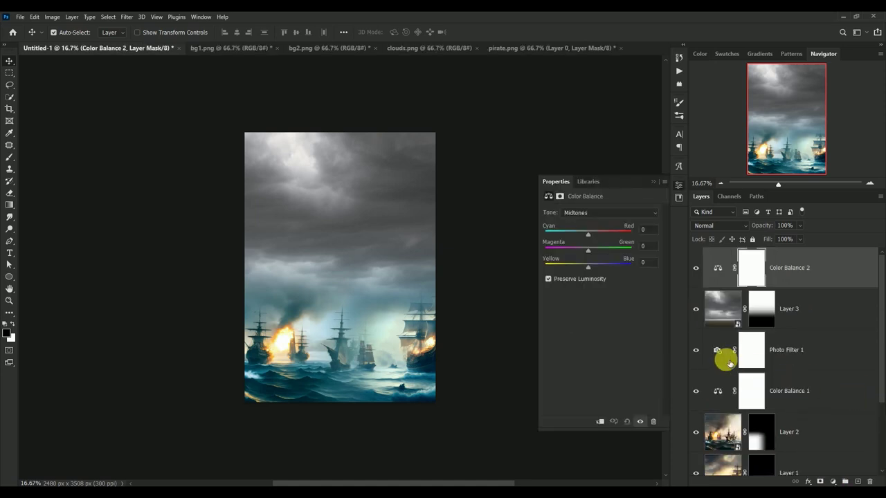
left_click(600, 421)
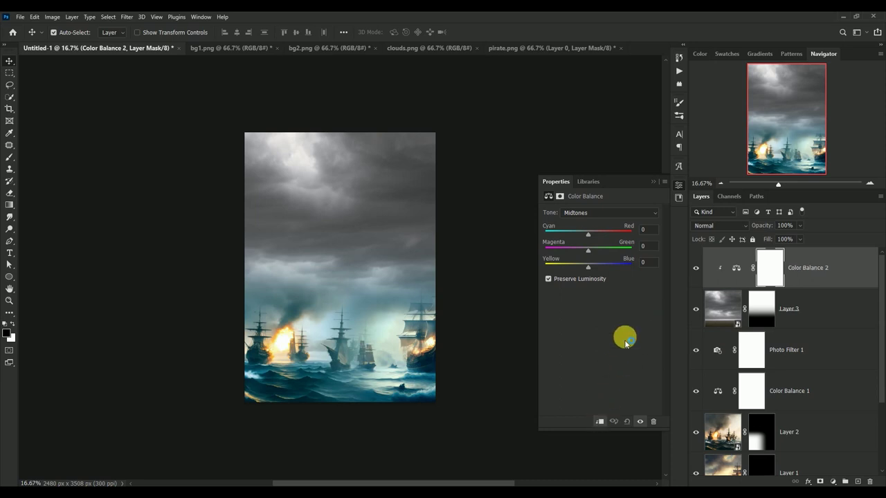
left_click(653, 232)
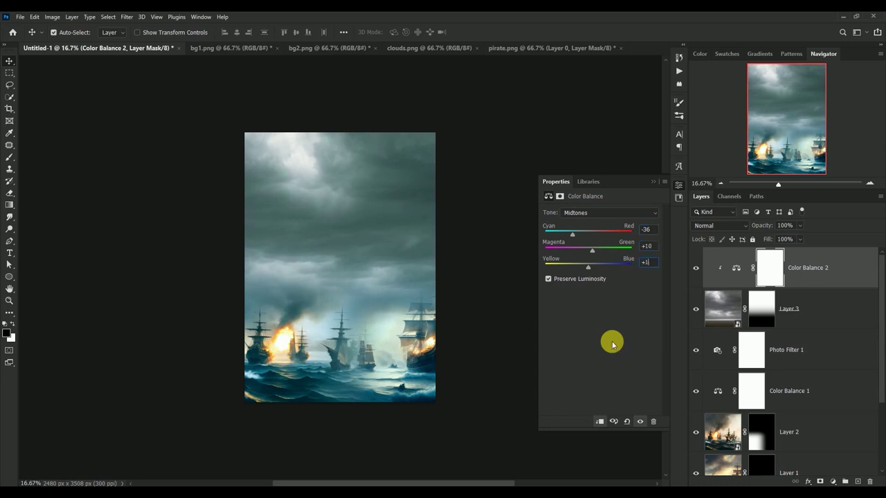
Step: Set the clouds' Color Balance shadows to -7, +7, +10 and highlights to -20, +4, +10
left_click(627, 220)
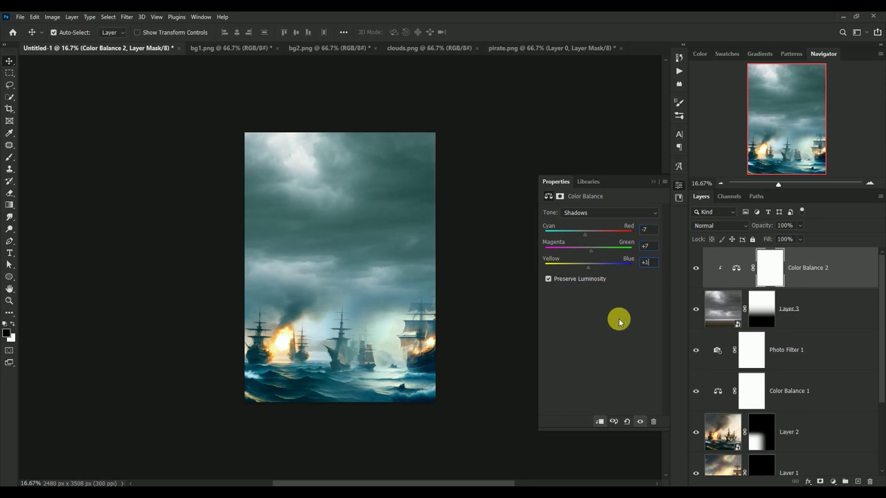
left_click(609, 212)
left_click(611, 237)
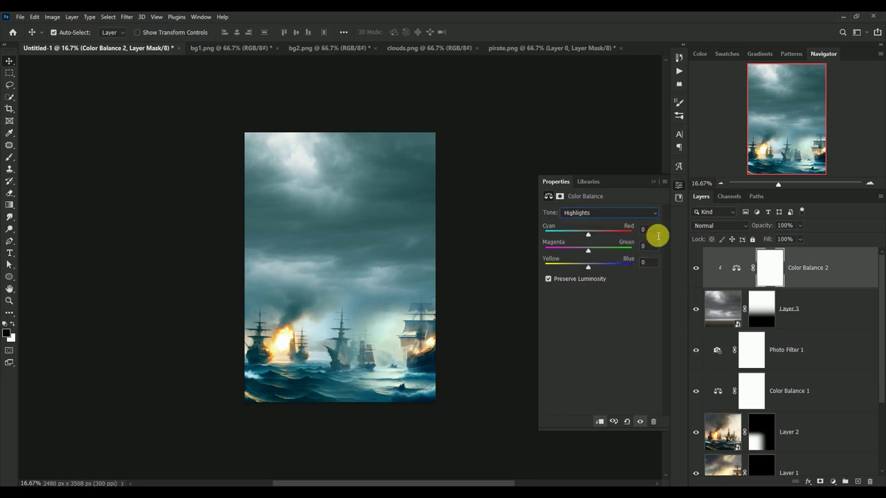
left_click(651, 229)
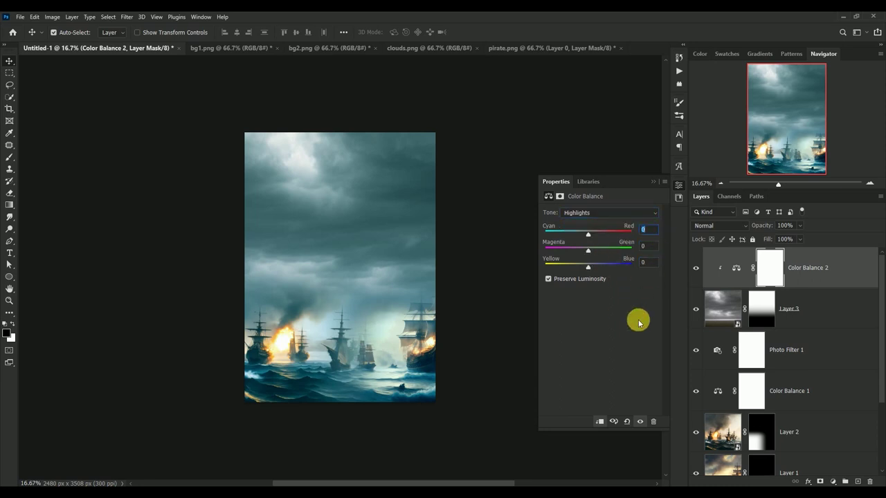
type("-20")
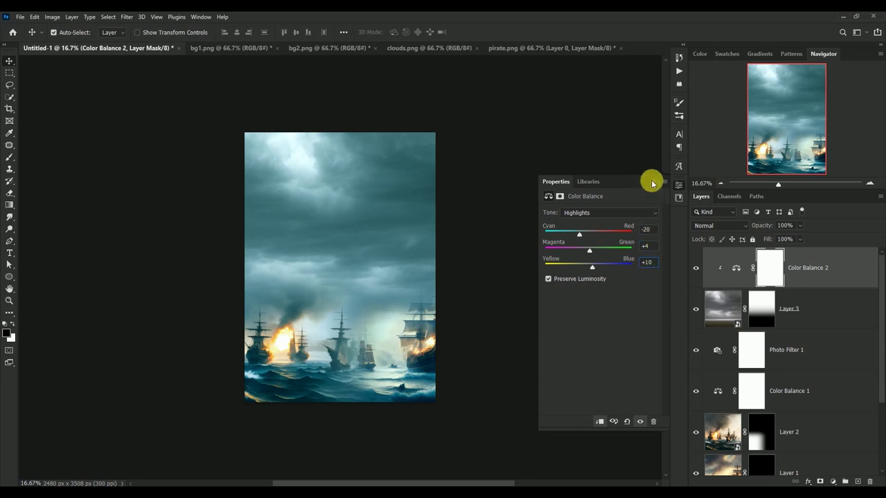
left_click(653, 181)
left_click(697, 269)
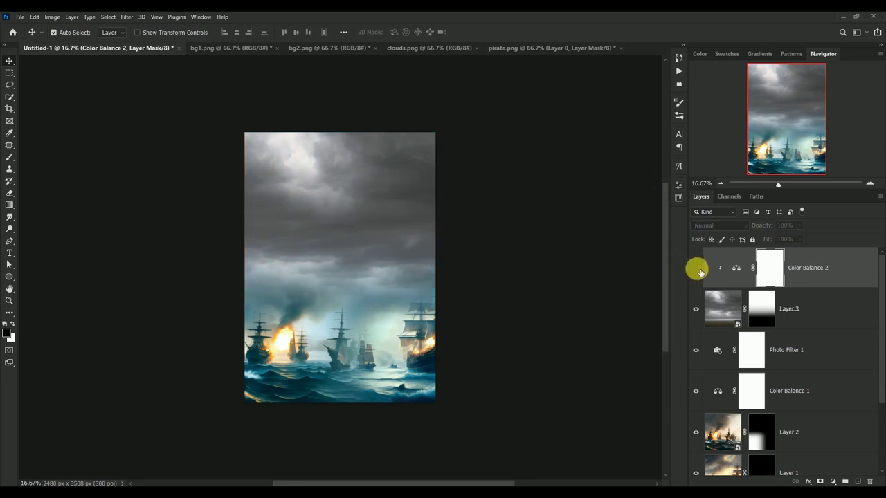
left_click(697, 268)
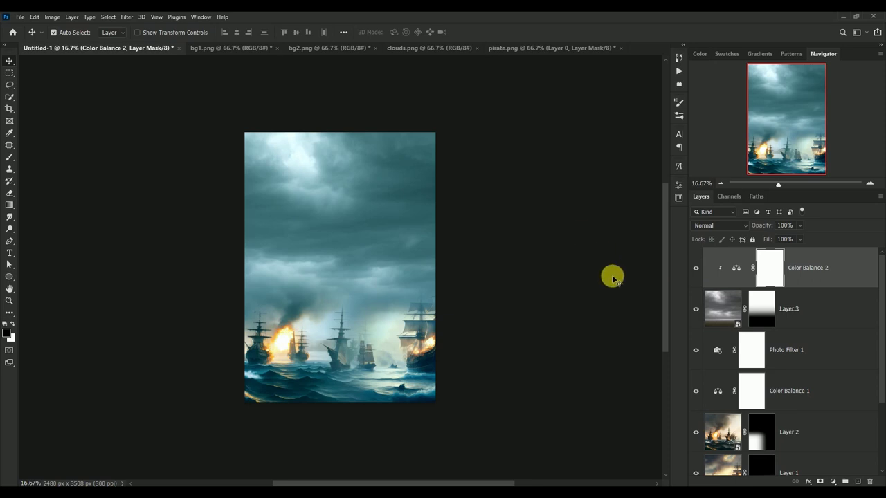
Step: Add a Curves adjustment, pull the midpoint from 171 to 156 to darken the sky, then fit the poster in view
left_click(835, 481)
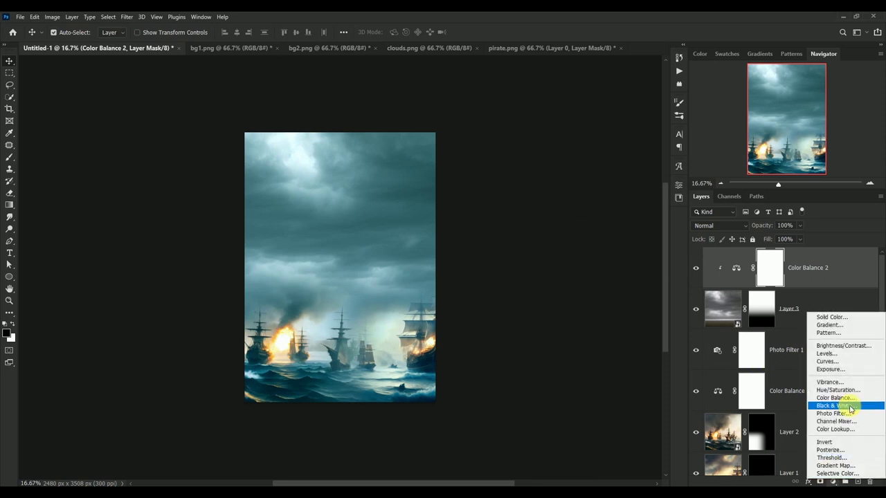
left_click(827, 361)
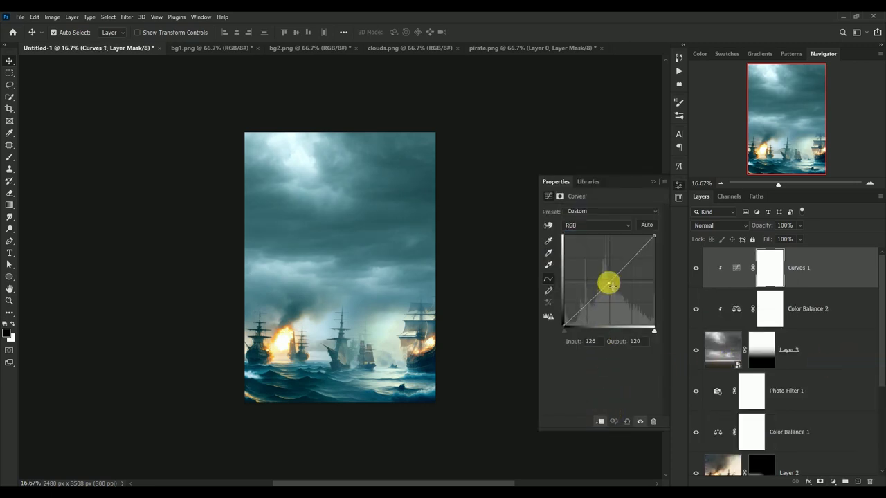
left_click_drag(611, 286, 622, 277)
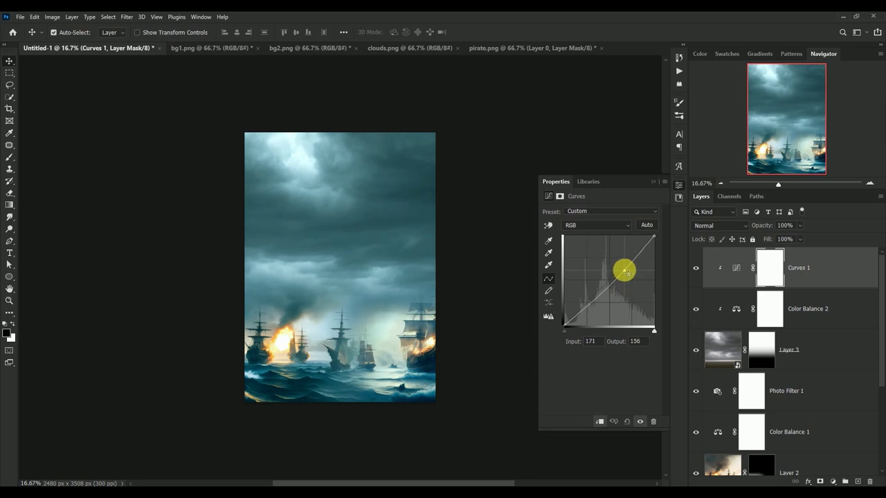
left_click(653, 181)
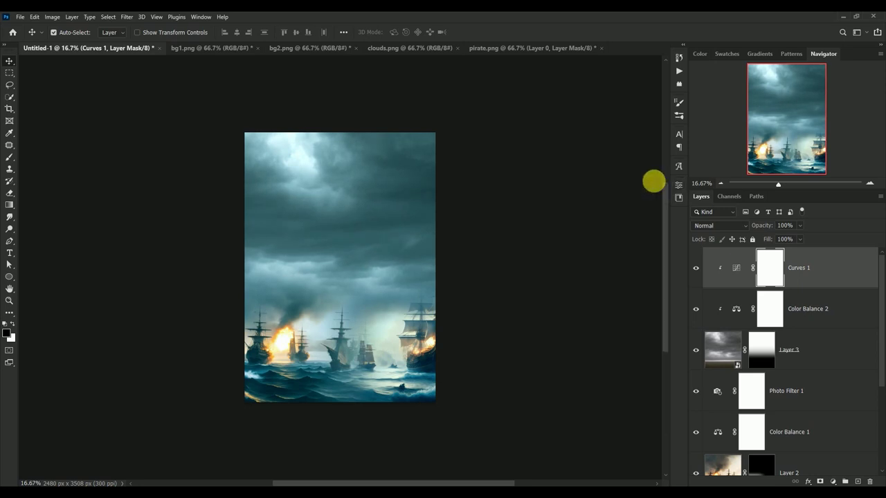
left_click(696, 268)
left_click(696, 269)
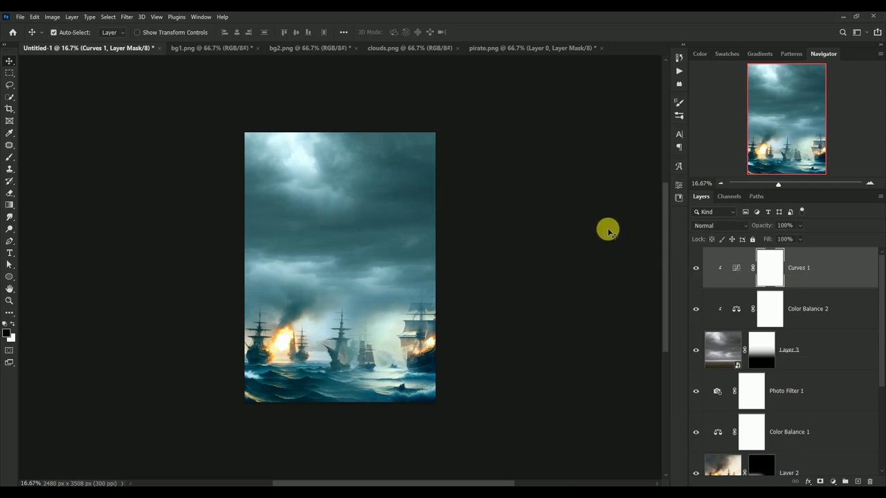
key("ctrl+0")
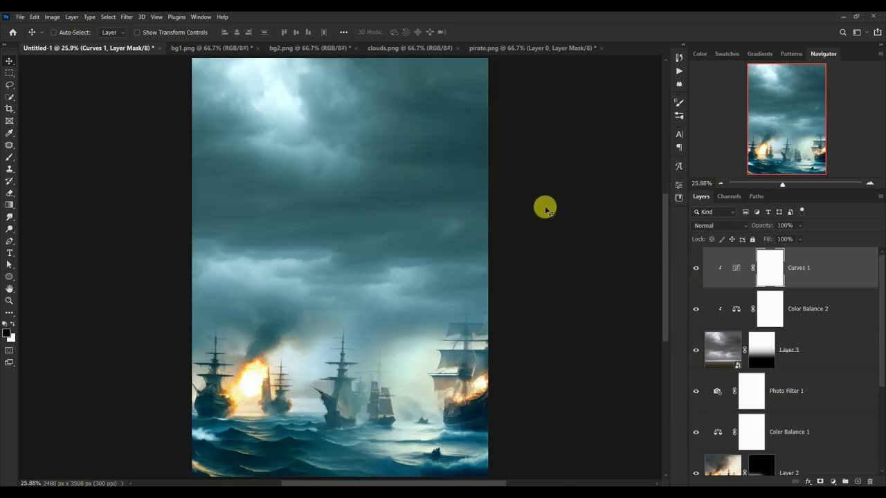
Step: Close the bg1.png, bg2.png and clouds.png documents one by one, choosing not to save
left_click(206, 48)
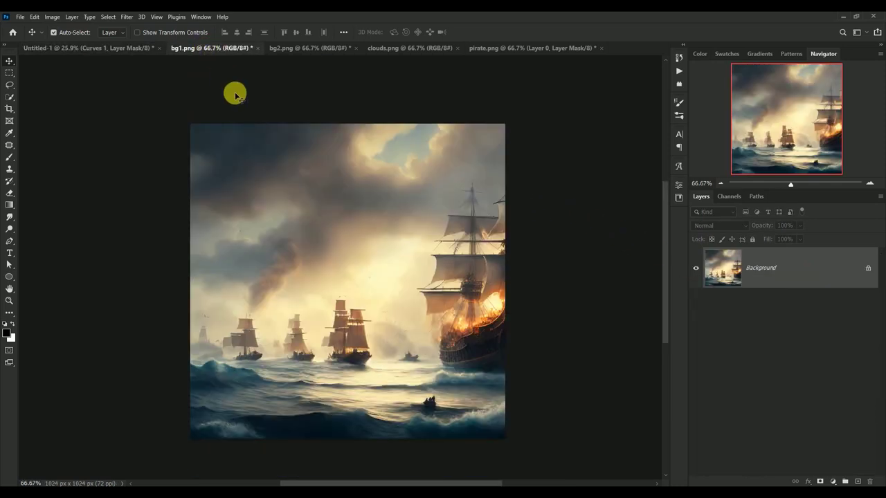
left_click(257, 48)
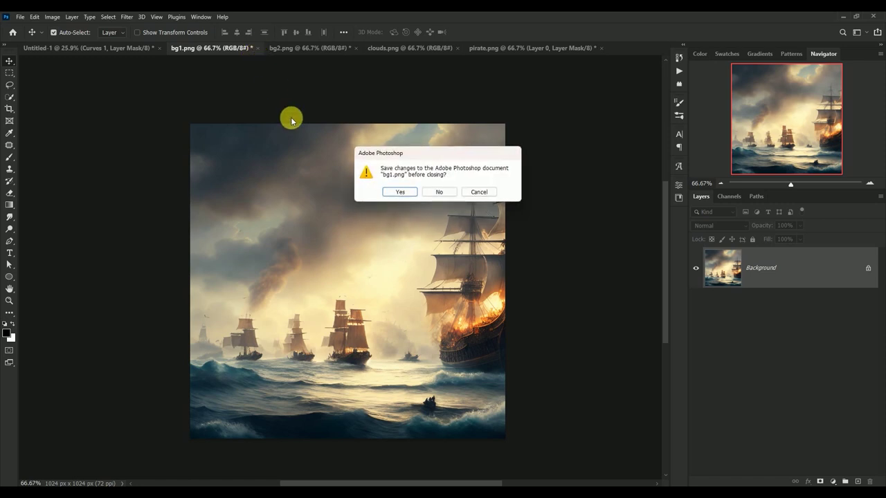
left_click(441, 194)
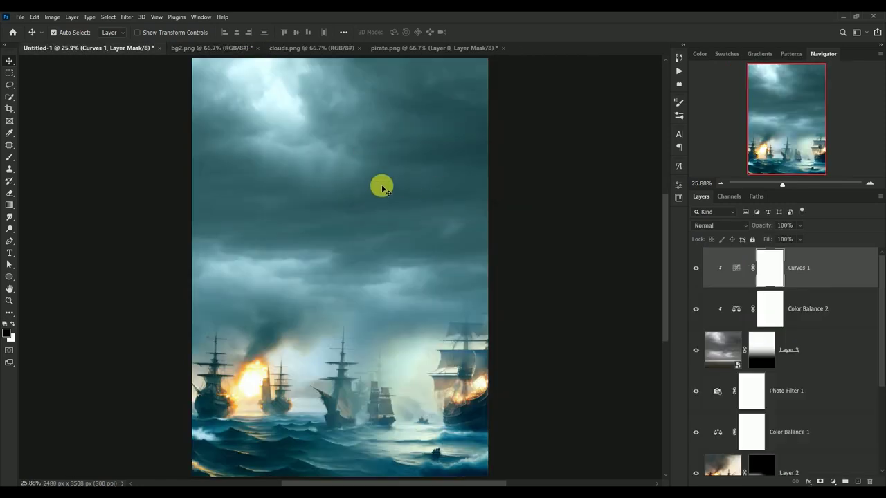
left_click(205, 50)
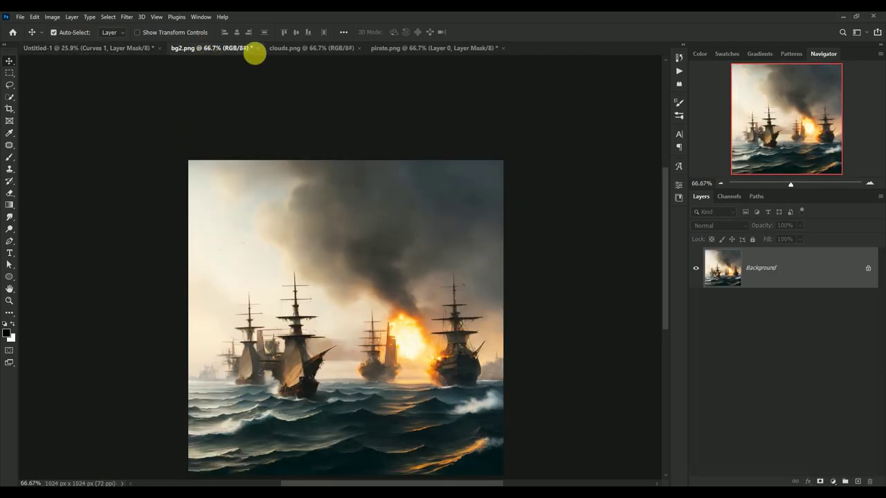
left_click(256, 49)
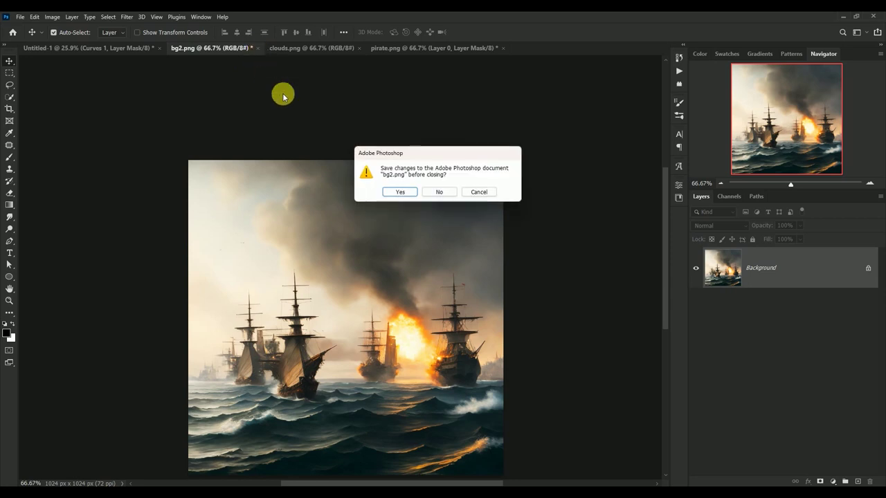
left_click(435, 190)
left_click(211, 50)
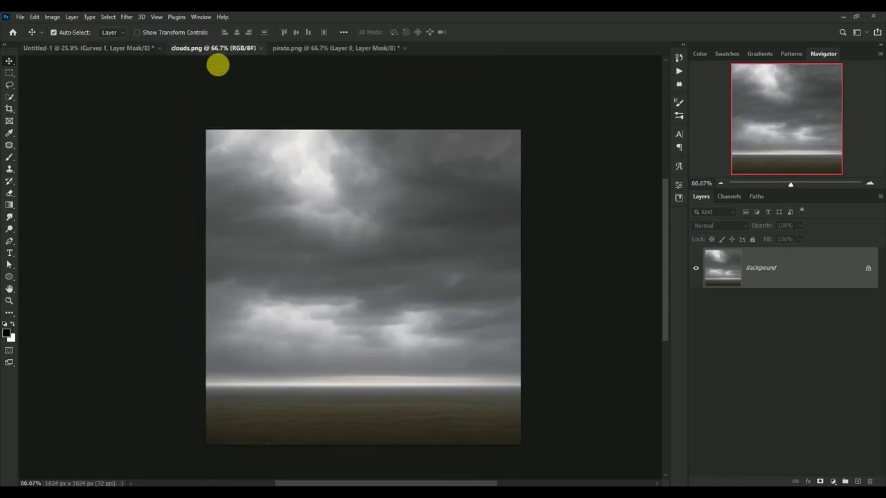
left_click(261, 48)
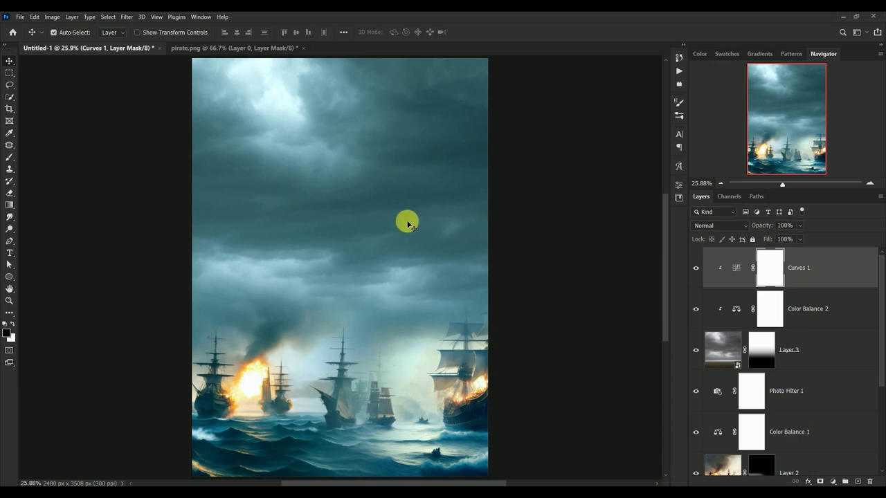
Step: Bring the pirate layer from pirate.png into the poster, apply its mask and convert it to a smart object
left_click(236, 48)
mouse_move(360, 230)
left_mouse_down()
mouse_move(121, 51)
mouse_move(339, 214)
left_mouse_up()
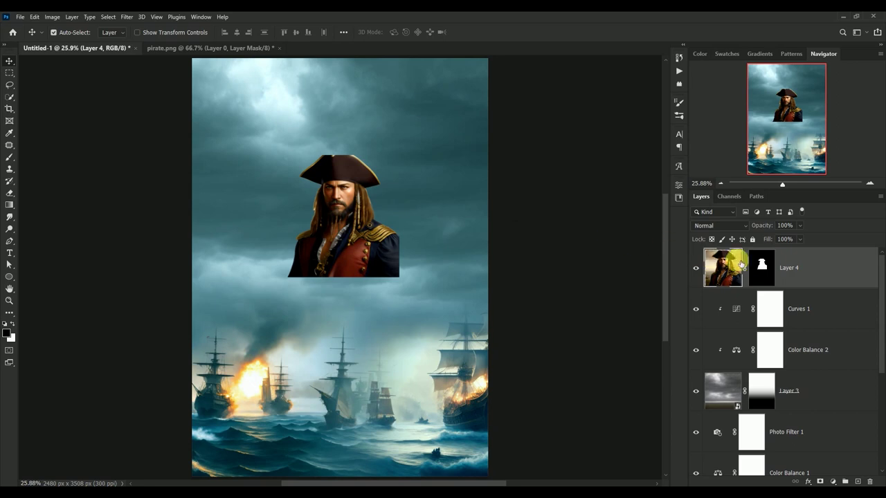
left_click(762, 266)
right_click(762, 265)
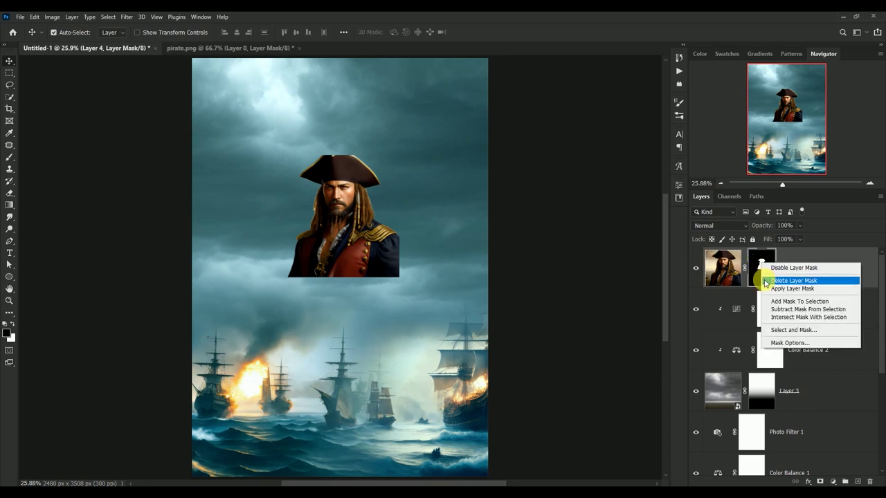
left_click(770, 286)
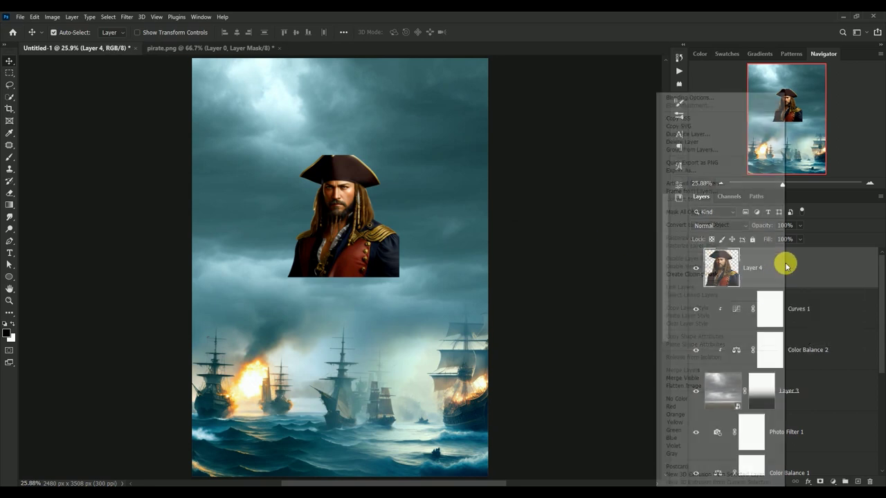
right_click(789, 268)
left_click(762, 225)
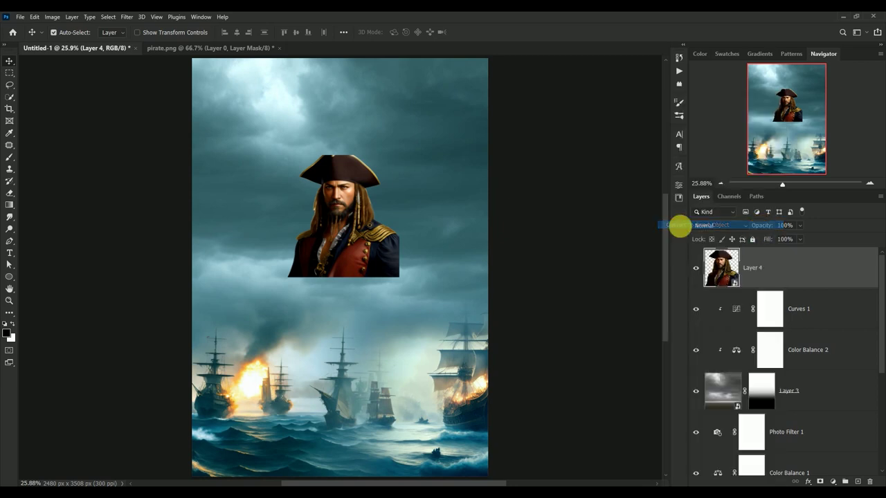
Step: Scale the pirate up to about 246% and position him over the burning ships
key("ctrl")
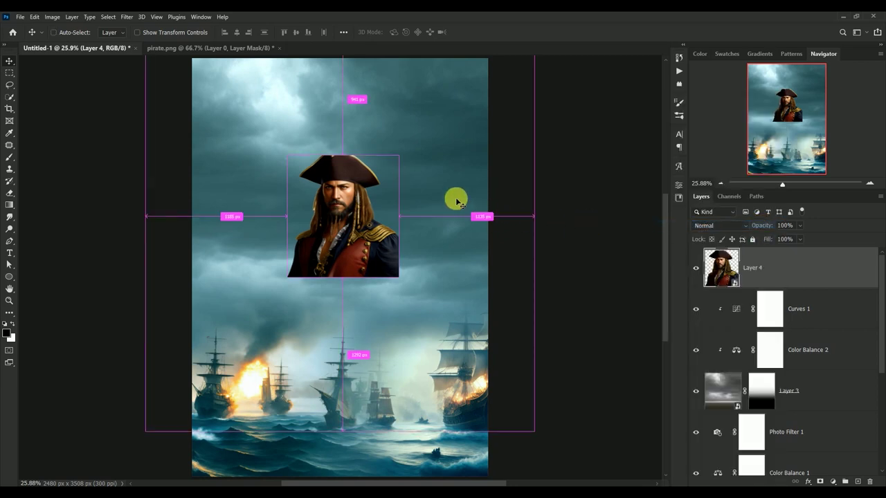
key("ctrl+t")
left_click_drag(409, 283, 533, 459)
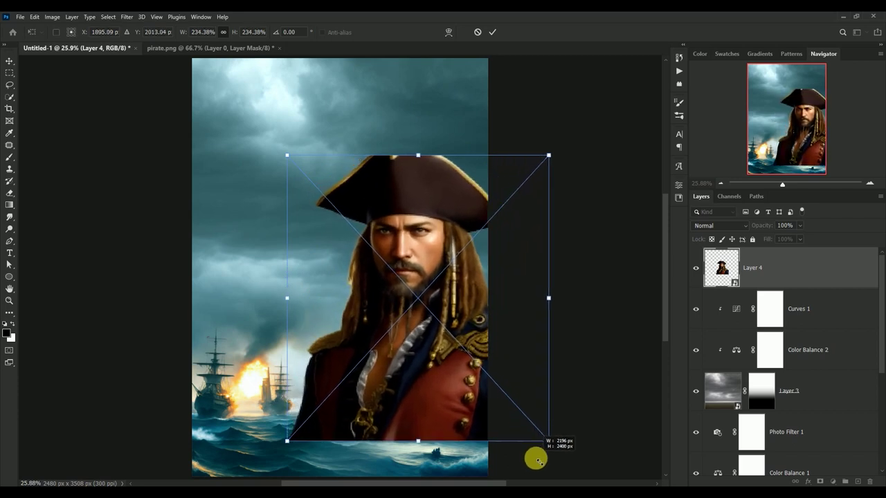
mouse_move(419, 349)
left_mouse_down()
mouse_move(346, 281)
mouse_move(342, 293)
left_mouse_up()
left_click_drag(473, 383, 485, 393)
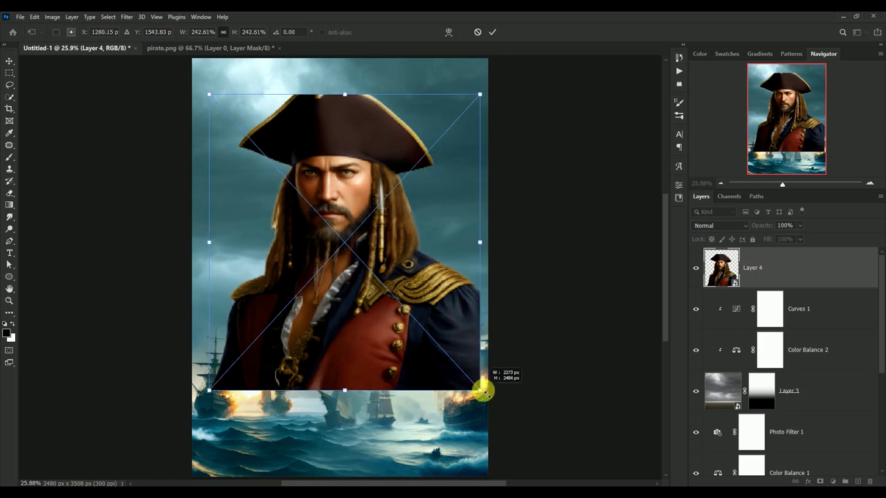
left_click_drag(365, 310, 339, 310)
key("Return")
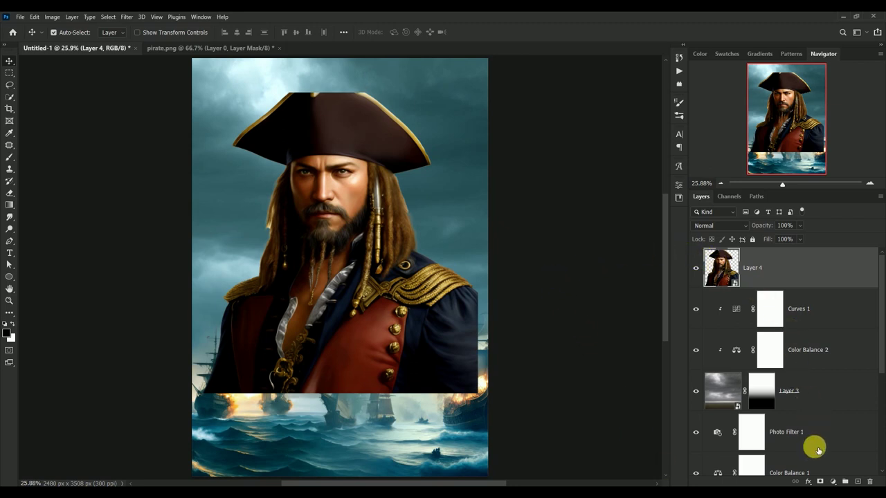
Step: Mask Layer 4 with gradient fades so the ships and smoke show through the pirate's chest
left_click(820, 481)
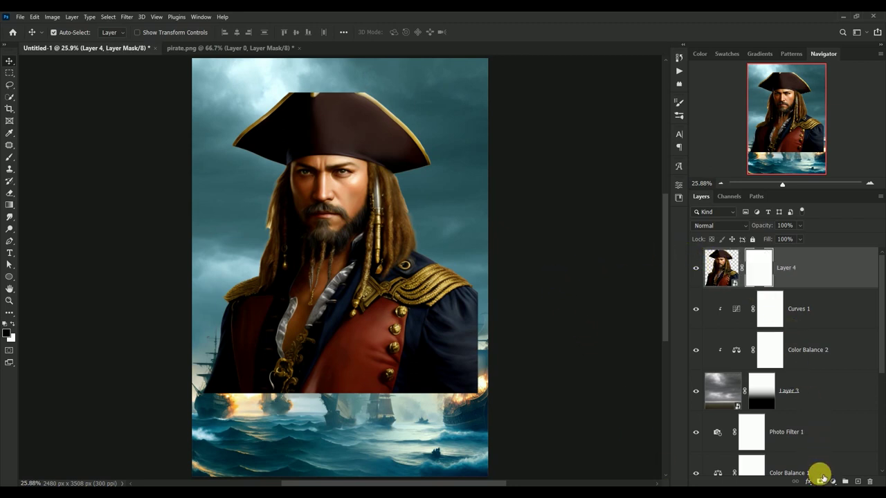
left_click(10, 205)
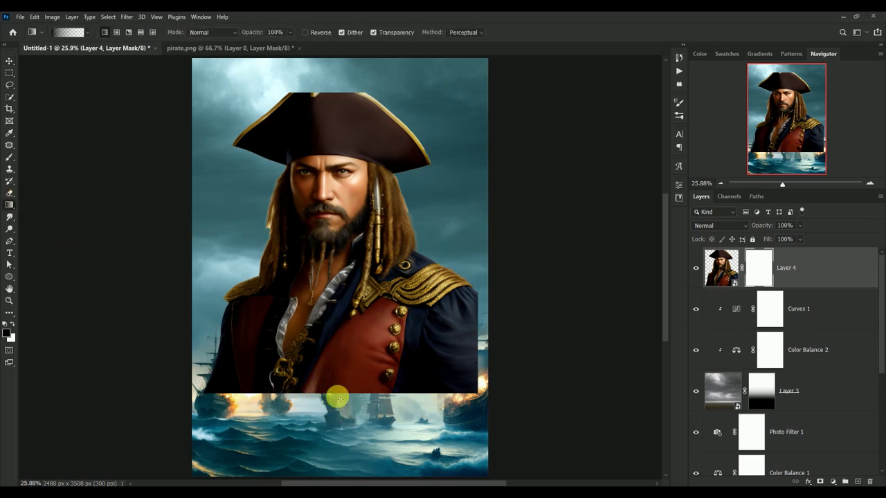
left_click_drag(338, 400, 341, 277)
left_click_drag(332, 381, 331, 256)
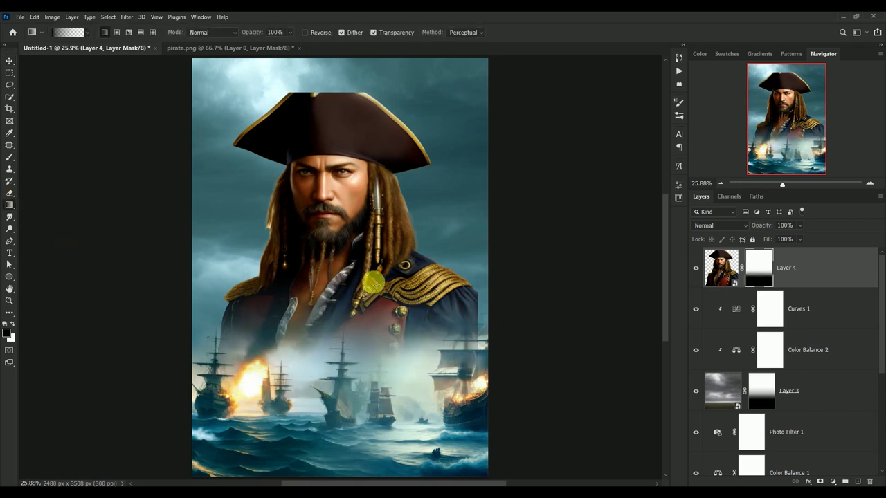
left_click_drag(513, 311, 415, 311)
left_click_drag(501, 312, 370, 308)
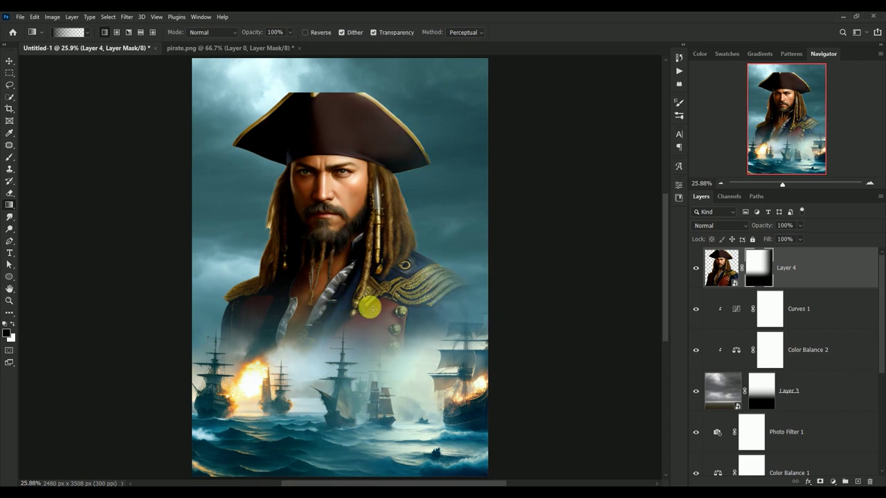
left_click_drag(504, 315, 356, 303)
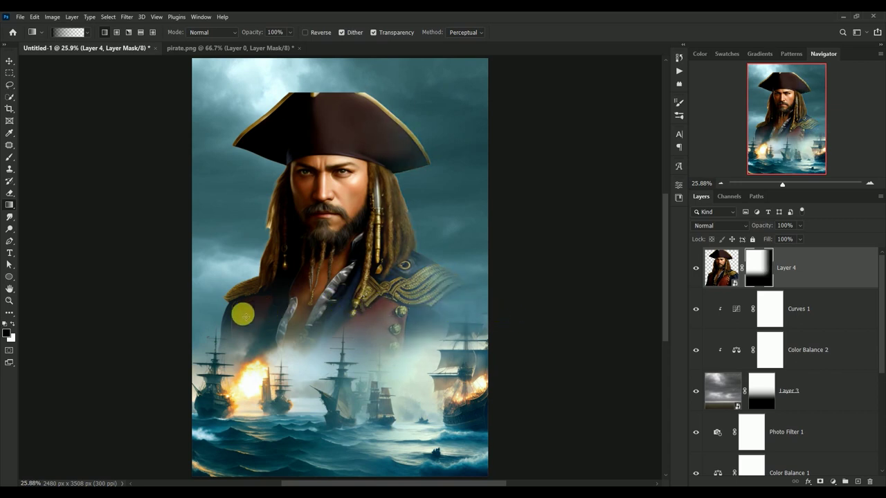
left_click_drag(243, 316, 316, 323)
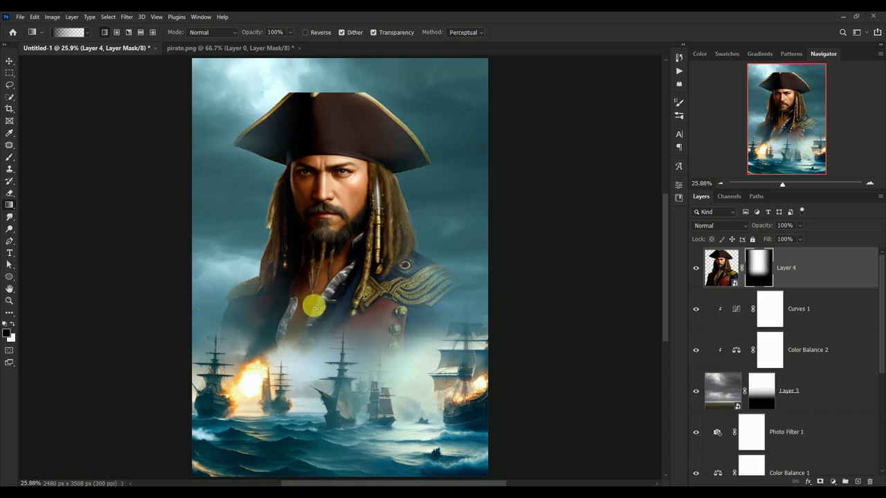
Step: Nudge the pirate slightly down and right with the Move tool
left_click(9, 62)
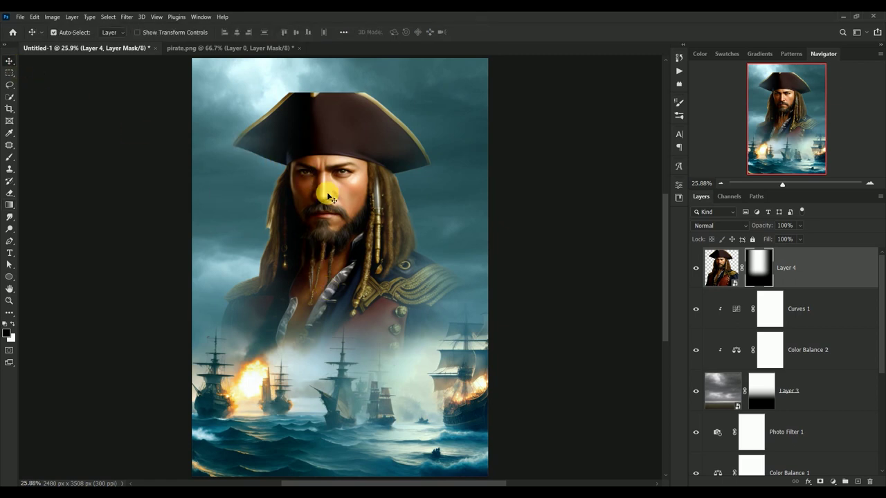
left_click_drag(332, 199, 339, 209)
left_click_drag(338, 209, 337, 205)
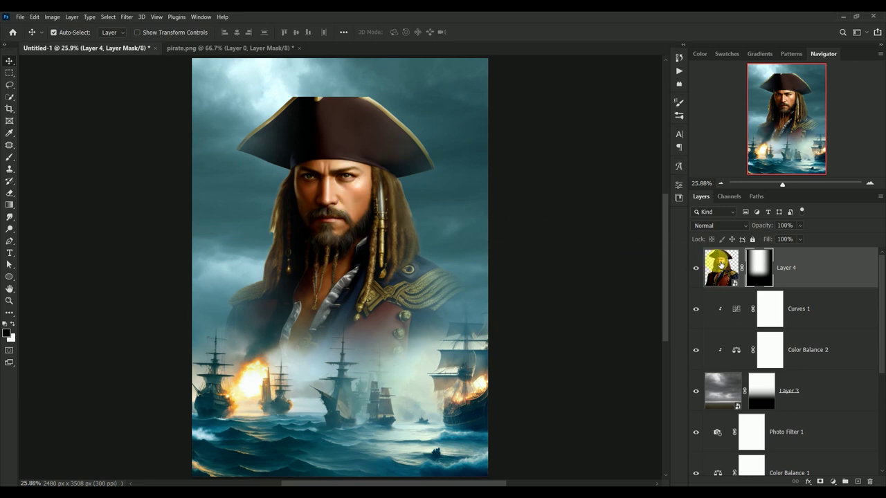
Step: Apply a Camera Raw grade: Temperature -20, Highlights -24, Shadows +21, Texture +31, Clarity +61, Vibrance +20
left_click(722, 267)
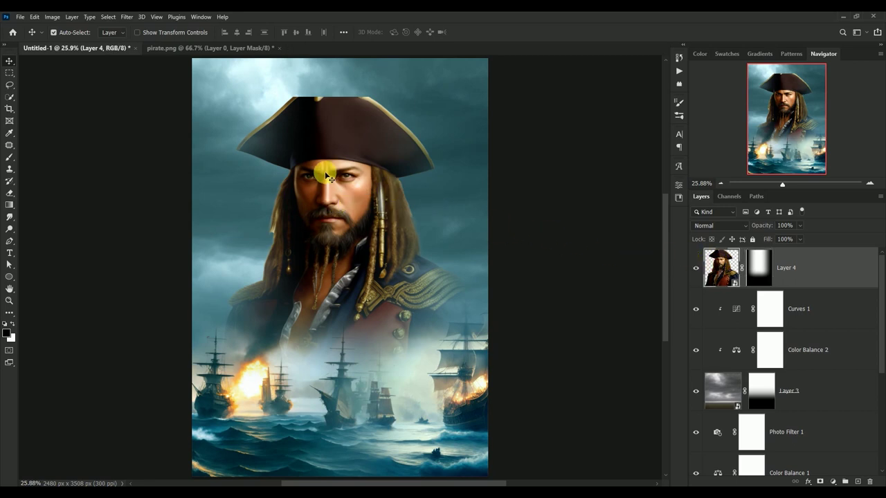
left_click(127, 16)
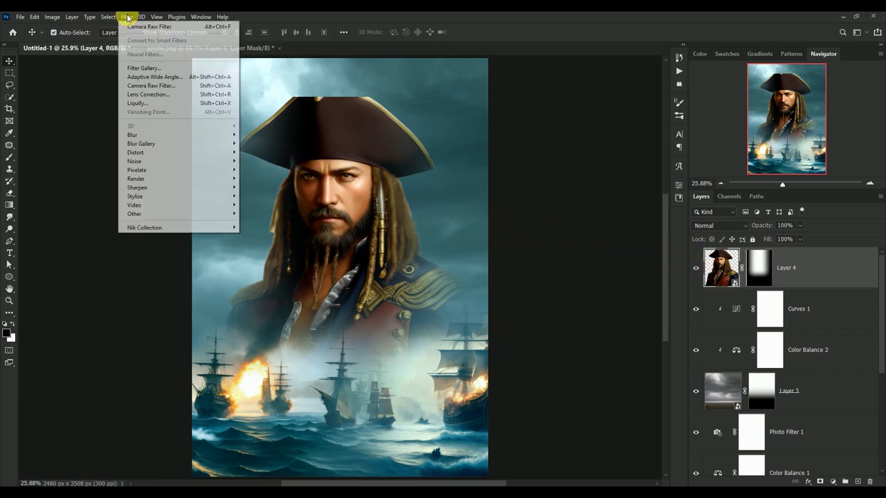
left_click(143, 85)
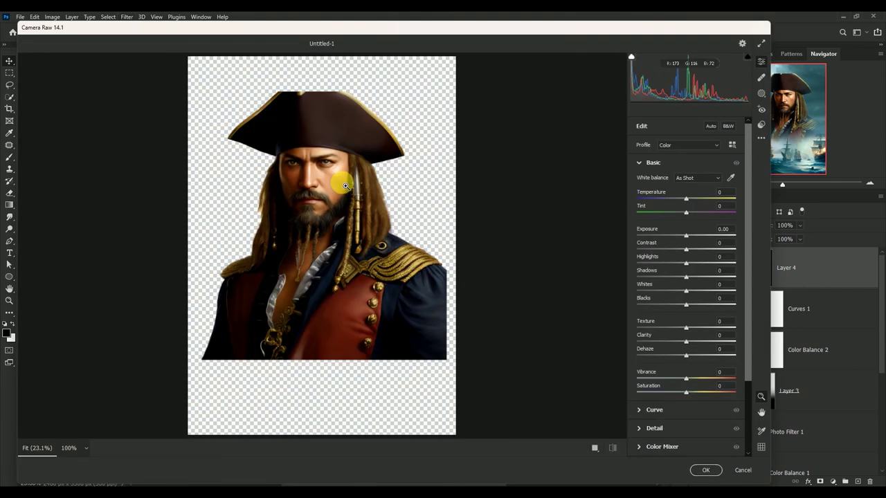
left_click(724, 193)
type("-2")
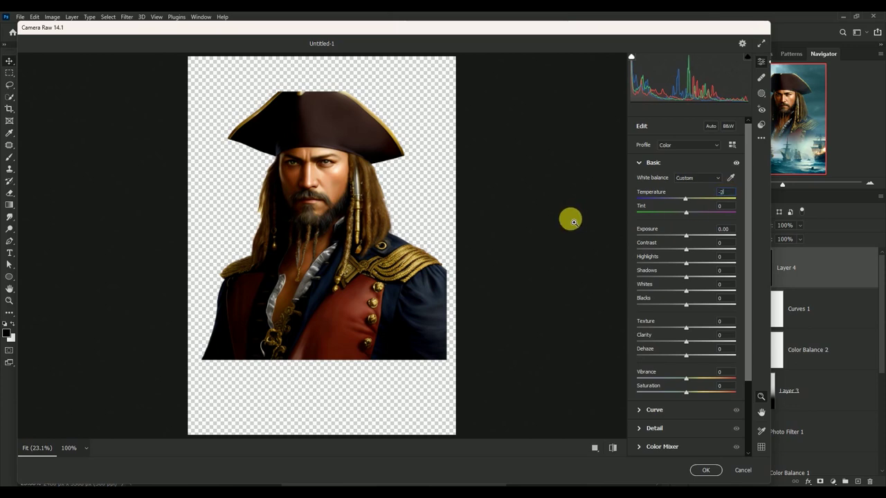
type("0")
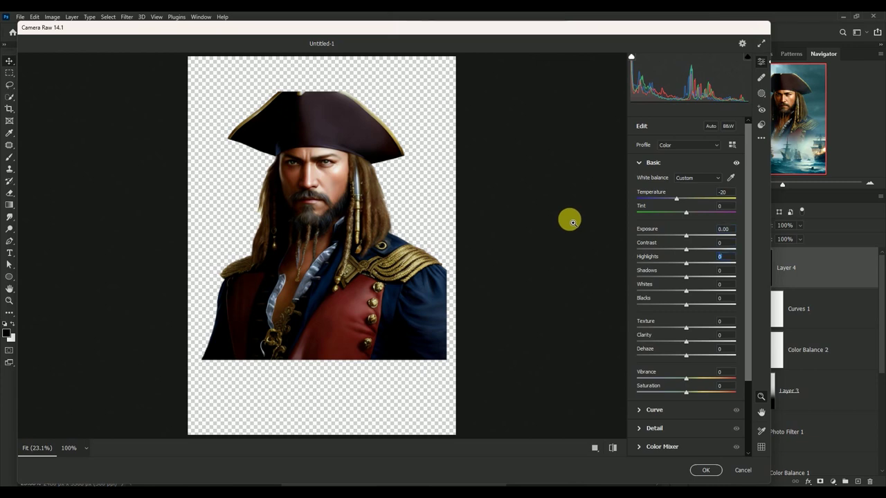
type("4")
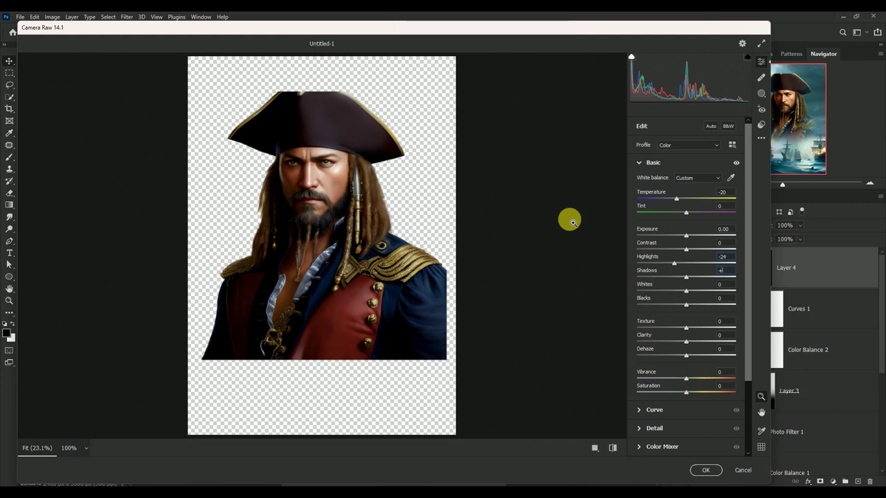
type("1")
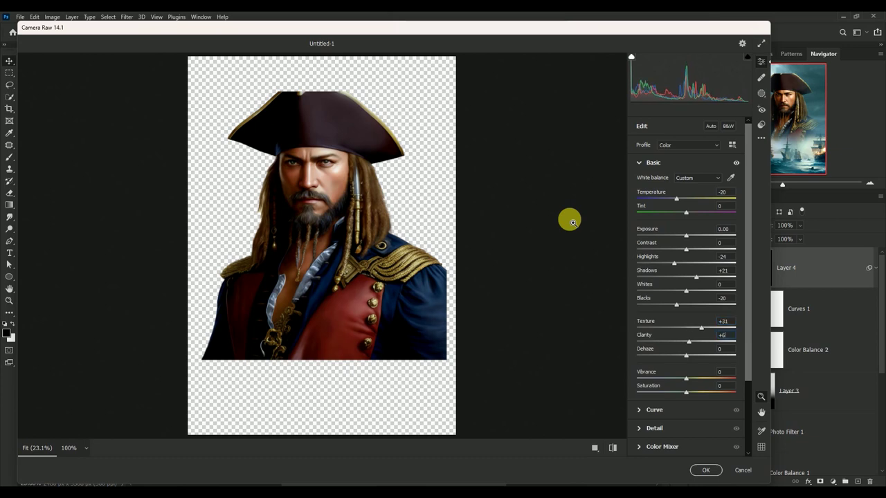
type("1")
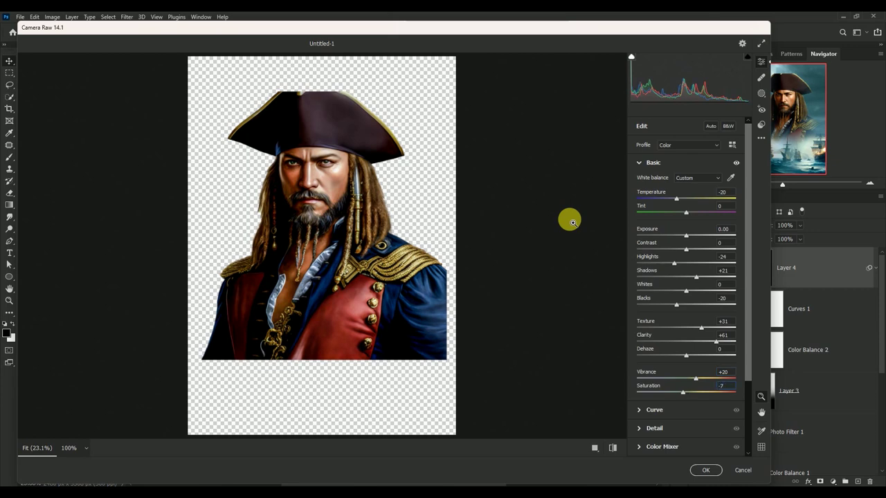
left_click(701, 471)
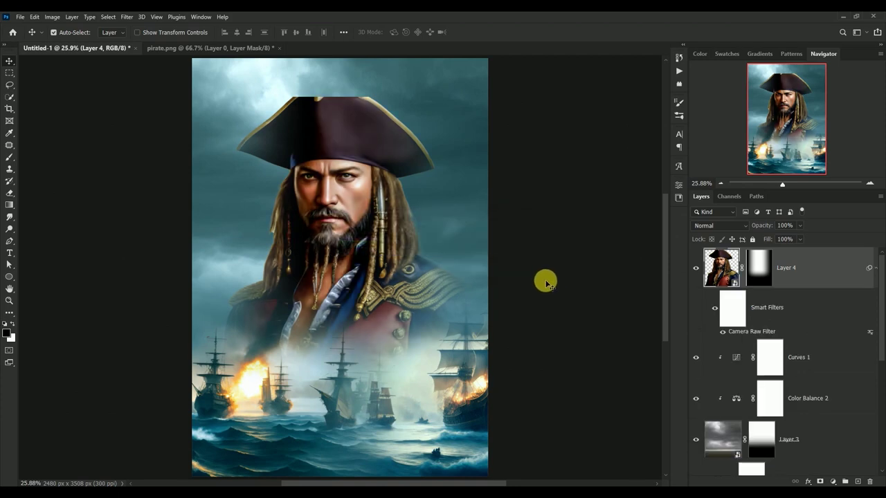
Step: Collapse Layer 4's Smart Filters and duplicate it as Layer 4 copy above the original
left_click(876, 269)
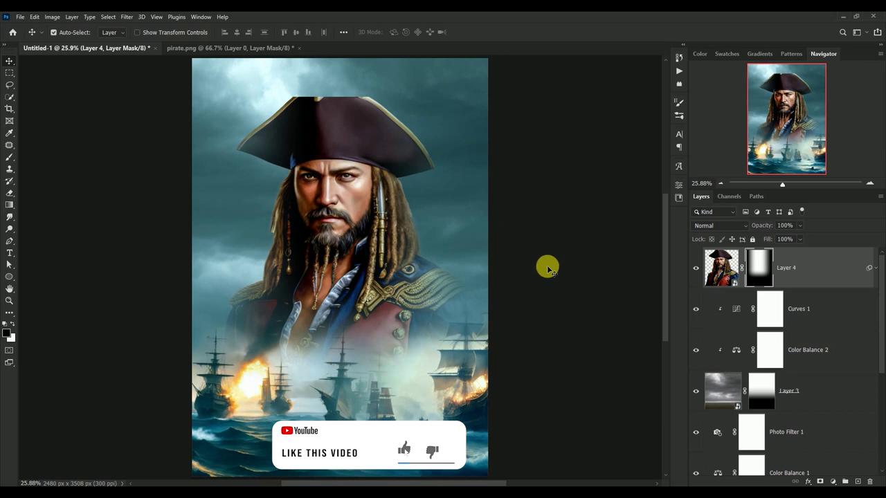
left_click(722, 270)
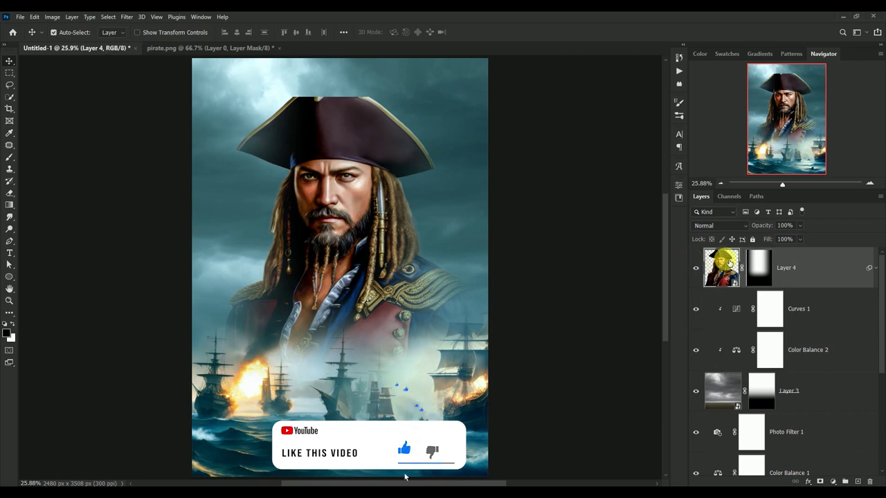
mouse_move(727, 263)
left_mouse_down()
mouse_move(857, 451)
mouse_move(858, 481)
left_mouse_up()
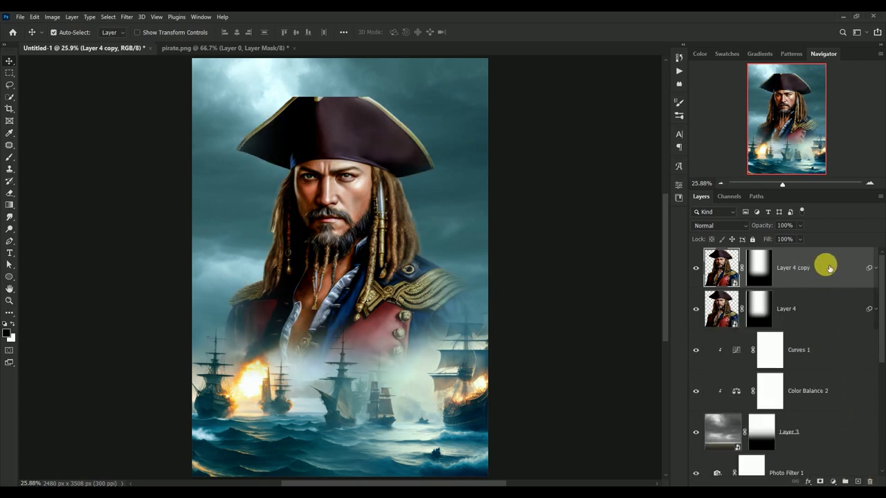
Step: Hide Layer 4, rasterize Layer 4 copy, apply its mask, then zoom in on the face
left_click(696, 308)
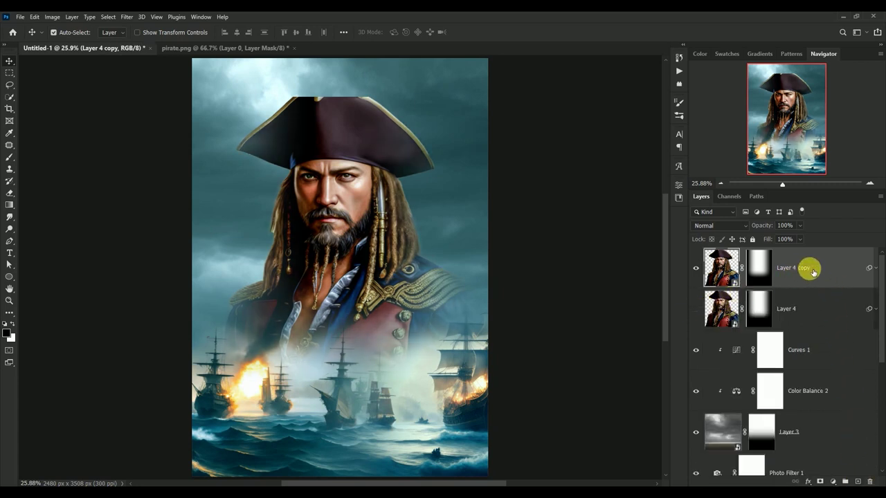
right_click(838, 267)
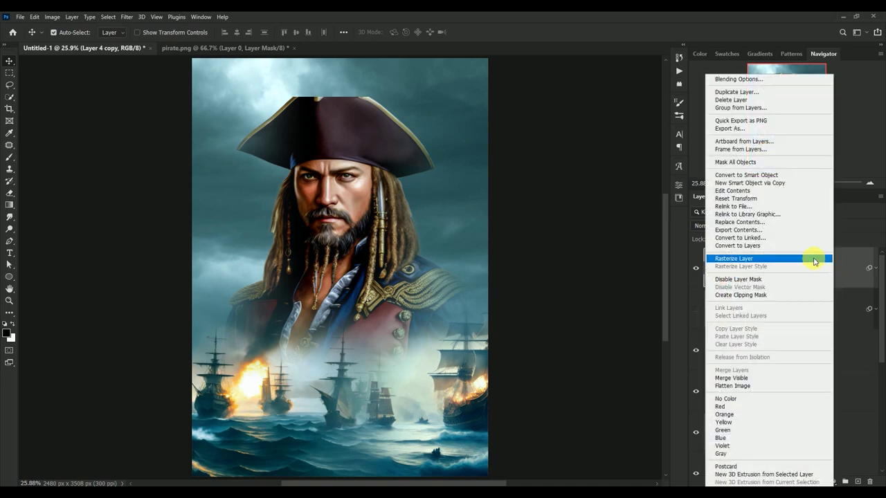
left_click(815, 261)
left_click(764, 268)
right_click(765, 270)
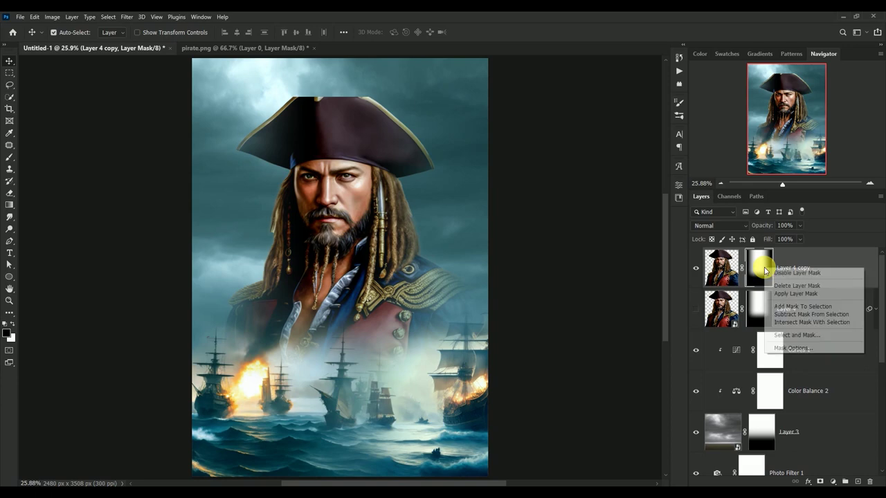
left_click(780, 294)
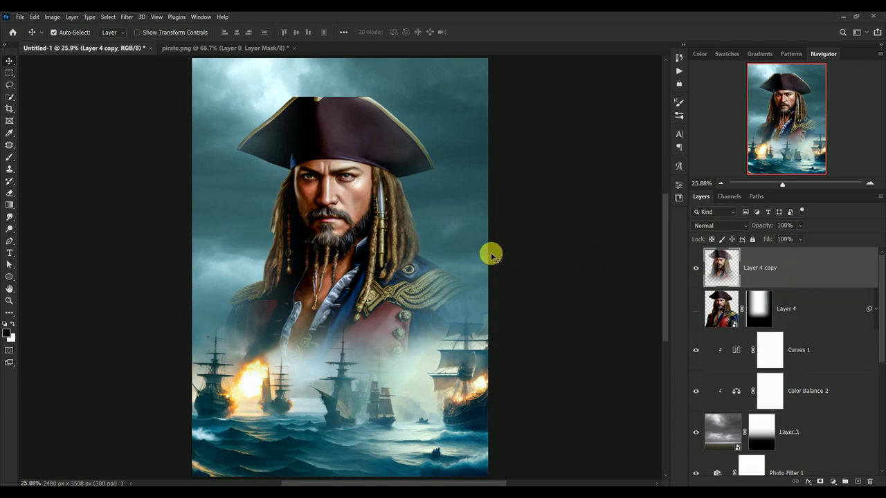
scroll(328, 240, "up", 1)
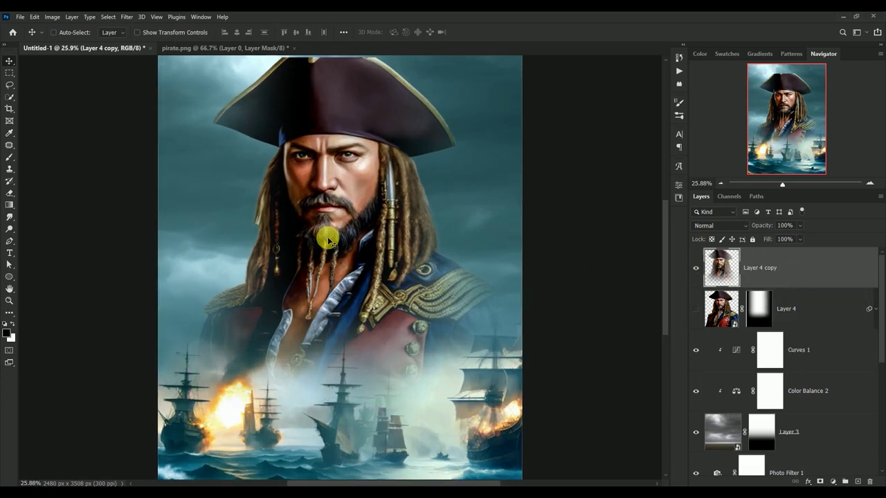
scroll(326, 237, "up", 1)
scroll(326, 229, "up", 1)
left_click_drag(346, 185, 375, 346)
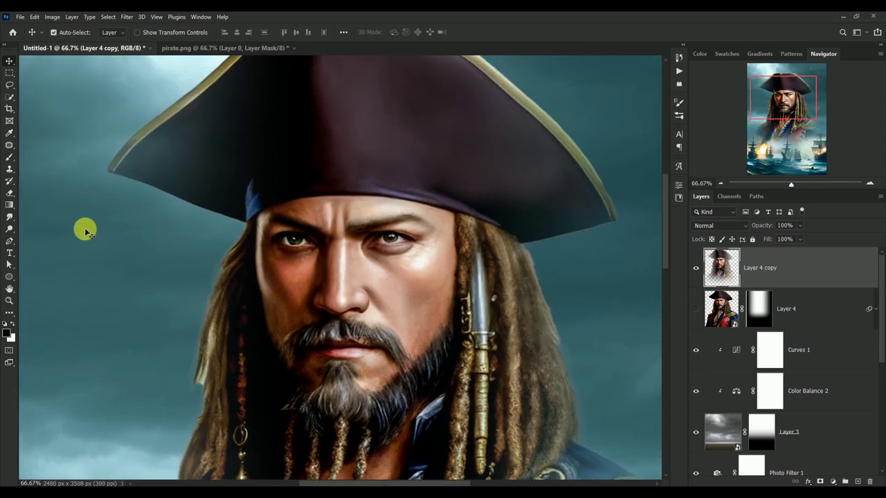
Step: Smudge the pirate's brow and the cheek near the beard at 10% strength, resizing the brush
left_click(10, 217)
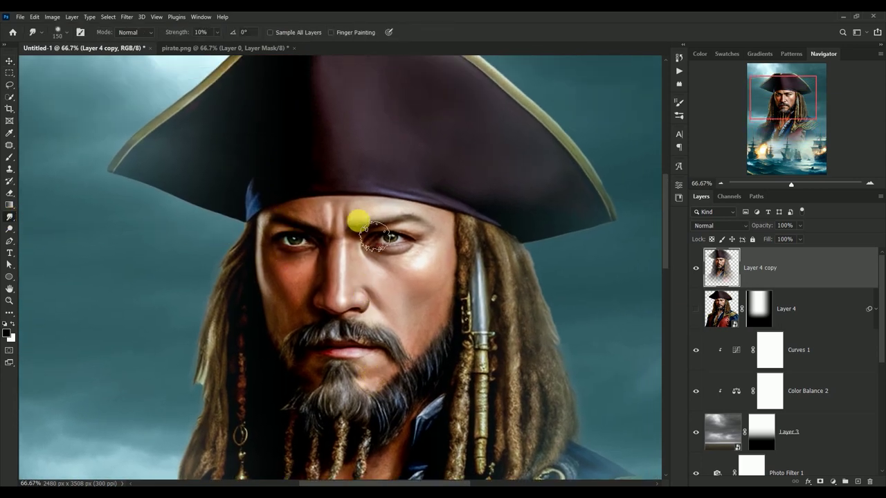
key("bracketleft")
key("bracketleft")
key("bracketleft")
mouse_move(358, 217)
left_mouse_down()
mouse_move(438, 234)
mouse_move(310, 205)
mouse_move(331, 214)
mouse_move(259, 252)
mouse_move(281, 279)
mouse_move(303, 256)
mouse_move(311, 279)
mouse_move(302, 281)
mouse_move(306, 307)
mouse_move(291, 283)
mouse_move(305, 273)
mouse_move(286, 276)
mouse_move(300, 320)
mouse_move(287, 327)
mouse_move(307, 319)
mouse_move(281, 330)
mouse_move(267, 293)
mouse_move(339, 252)
mouse_move(338, 291)
mouse_move(352, 276)
mouse_move(352, 249)
mouse_move(337, 251)
mouse_move(336, 300)
mouse_move(324, 306)
mouse_move(331, 266)
mouse_move(362, 210)
mouse_move(409, 206)
mouse_move(441, 224)
mouse_move(437, 310)
mouse_move(408, 349)
mouse_move(434, 314)
mouse_move(431, 272)
mouse_move(382, 274)
mouse_move(390, 256)
mouse_move(376, 265)
mouse_move(387, 308)
mouse_move(422, 322)
mouse_move(406, 302)
mouse_move(422, 307)
mouse_move(416, 327)
mouse_move(406, 312)
mouse_move(418, 343)
mouse_move(448, 270)
mouse_move(447, 237)
mouse_move(443, 302)
mouse_move(402, 289)
mouse_move(371, 310)
mouse_move(339, 313)
mouse_move(416, 375)
mouse_move(382, 341)
mouse_move(300, 339)
mouse_move(291, 351)
mouse_move(326, 327)
mouse_move(374, 369)
mouse_move(325, 367)
mouse_move(356, 402)
mouse_move(332, 396)
mouse_move(320, 411)
mouse_move(340, 417)
mouse_move(461, 348)
mouse_move(408, 413)
mouse_move(410, 424)
mouse_move(391, 426)
mouse_move(446, 413)
mouse_move(320, 400)
mouse_move(362, 326)
mouse_move(417, 393)
mouse_move(392, 410)
mouse_move(392, 431)
mouse_move(367, 368)
mouse_move(363, 415)
mouse_move(346, 376)
mouse_move(344, 426)
mouse_move(328, 368)
mouse_move(311, 431)
mouse_move(361, 375)
left_mouse_up()
key("bracketleft")
key("bracketleft")
key("bracketright")
key("bracketleft")
key("bracketleft")
key("bracketleft")
key("bracketright")
key("bracketleft")
Step: Continue smudging the temple, nose, eye area, cheeks and moustache to smooth the skin
key("bracketright")
key("bracketright")
key("bracketright")
key("bracketleft")
key("bracketright")
key("bracketright")
key("bracketright")
key("bracketleft")
key("bracketleft")
key("bracketleft")
key("bracketright")
key("bracketleft")
key("bracketright")
key("bracketright")
key("bracketleft")
key("bracketright")
key("bracketright")
key("bracketright")
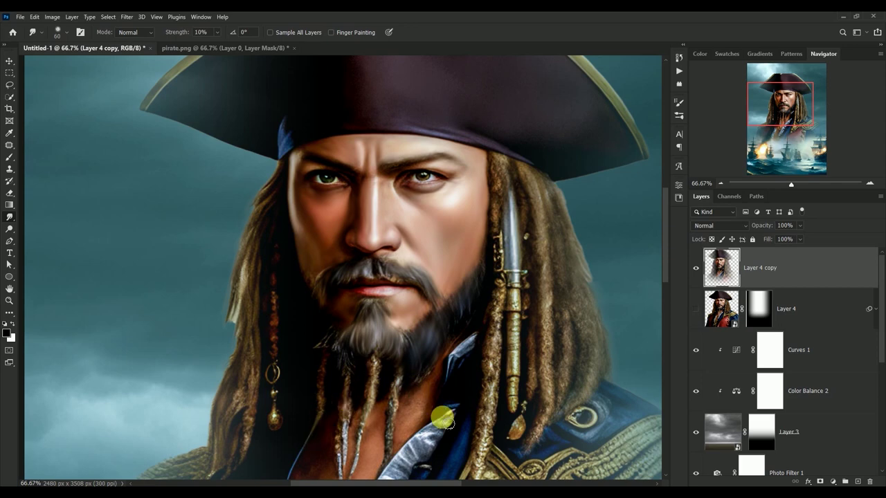
Step: Smudge the pirate's collar edge, chest skin and beard strands, resizing the brush as needed
mouse_move(443, 418)
left_mouse_down()
mouse_move(448, 280)
mouse_move(425, 314)
mouse_move(447, 301)
mouse_move(420, 317)
mouse_move(397, 302)
mouse_move(380, 365)
mouse_move(337, 355)
mouse_move(346, 335)
mouse_move(319, 373)
mouse_move(349, 375)
mouse_move(335, 374)
mouse_move(346, 390)
mouse_move(316, 425)
mouse_move(375, 356)
mouse_move(372, 389)
mouse_move(364, 332)
mouse_move(378, 309)
mouse_move(371, 302)
mouse_move(360, 326)
mouse_move(369, 297)
mouse_move(364, 376)
mouse_move(374, 340)
mouse_move(379, 371)
mouse_move(360, 419)
mouse_move(396, 372)
mouse_move(398, 316)
mouse_move(362, 293)
mouse_move(381, 240)
mouse_move(388, 311)
mouse_move(445, 277)
mouse_move(457, 223)
mouse_move(437, 313)
left_mouse_up()
key("]")
key("[")
key("]")
key("[")
key("[")
key("[")
key("[")
key("[")
scroll(372, 326, "down", 5)
scroll(371, 326, "left", 3)
key("bracketright")
key("bracketright")
key("bracketright")
key("bracketright")
key("bracketleft")
key("bracketleft")
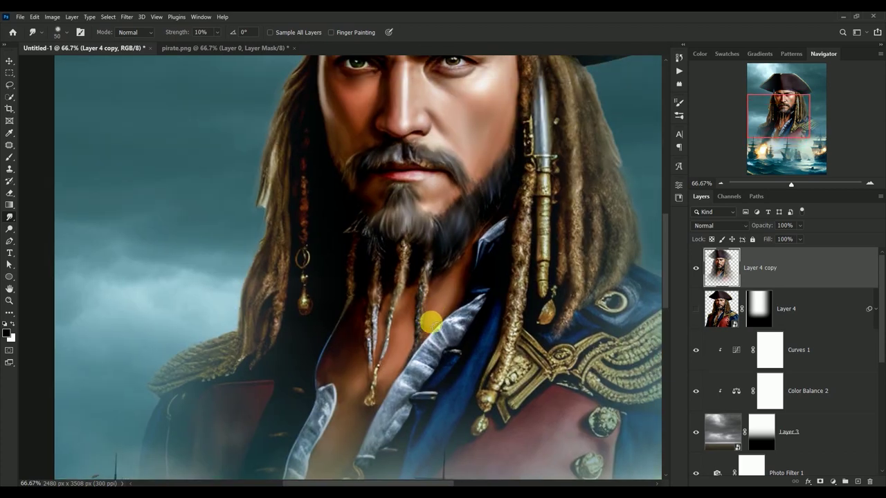
Step: Fit the poster, switch to the Move tool and zoom back onto the pirate's hat and eyes
left_click_drag(451, 269, 390, 362)
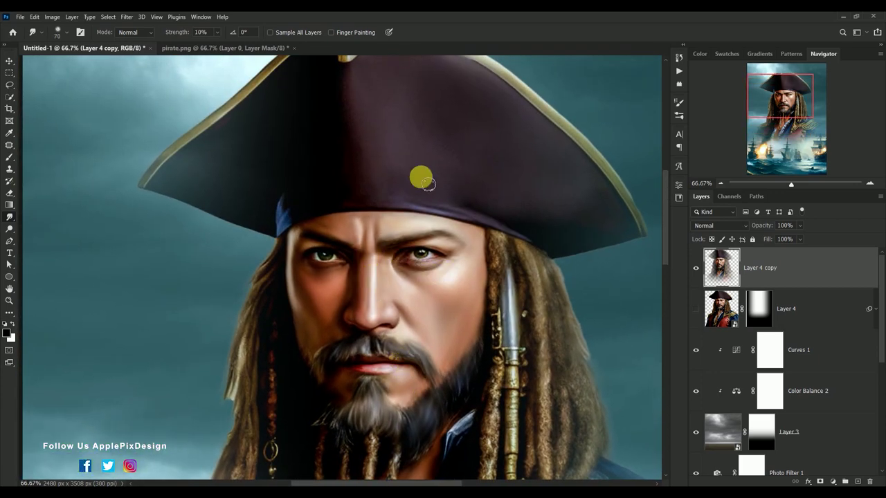
scroll(461, 276, "up", 1)
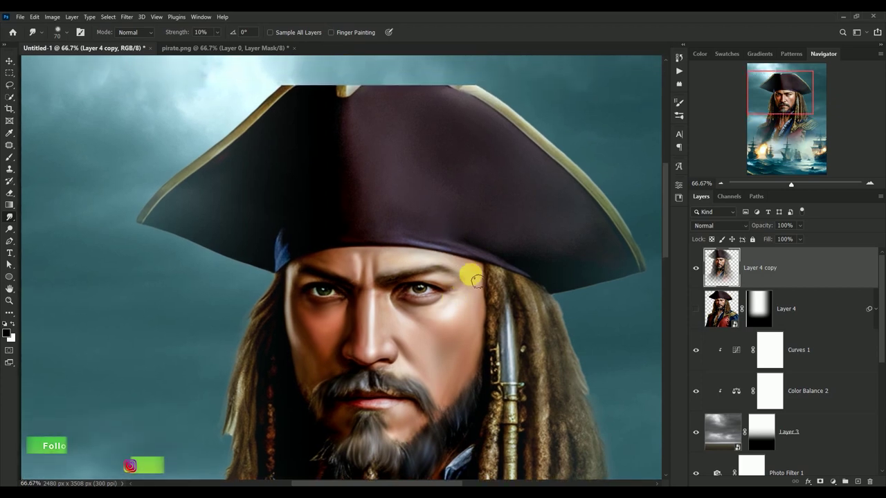
key("ctrl+0")
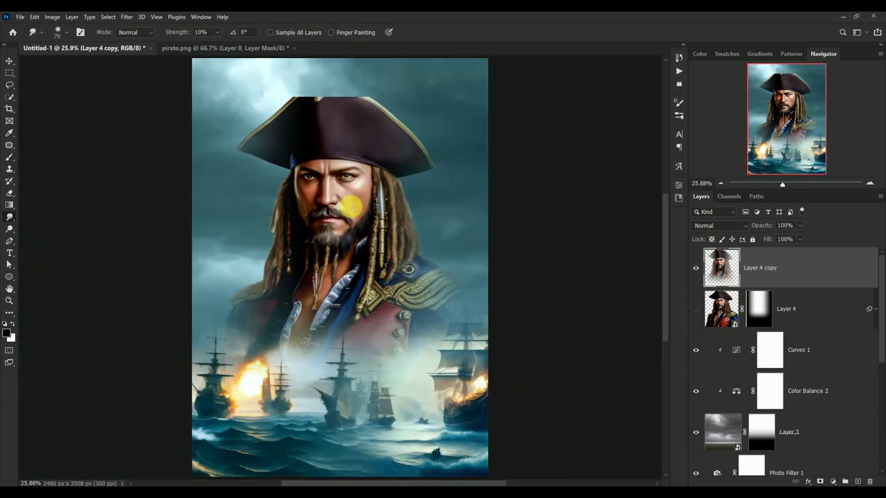
left_click(9, 61)
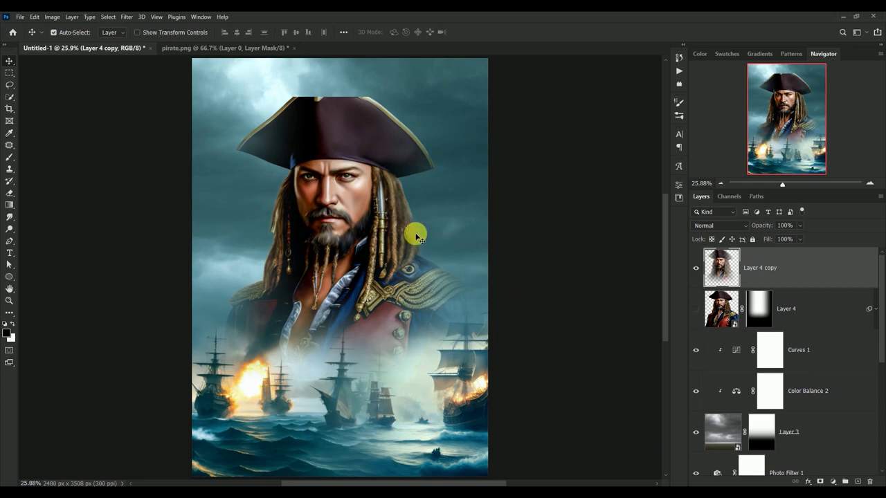
scroll(416, 236, "up", 2)
scroll(416, 236, "up", 2)
scroll(416, 236, "up", 1)
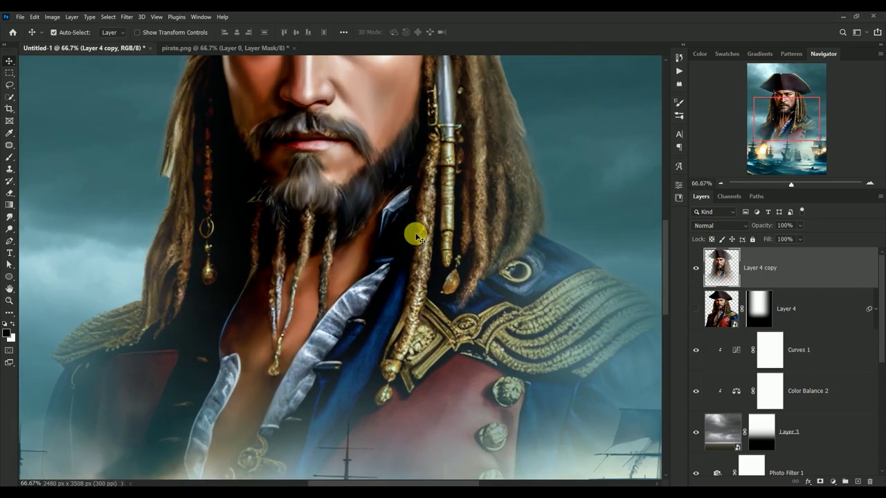
left_click_drag(392, 195, 388, 254)
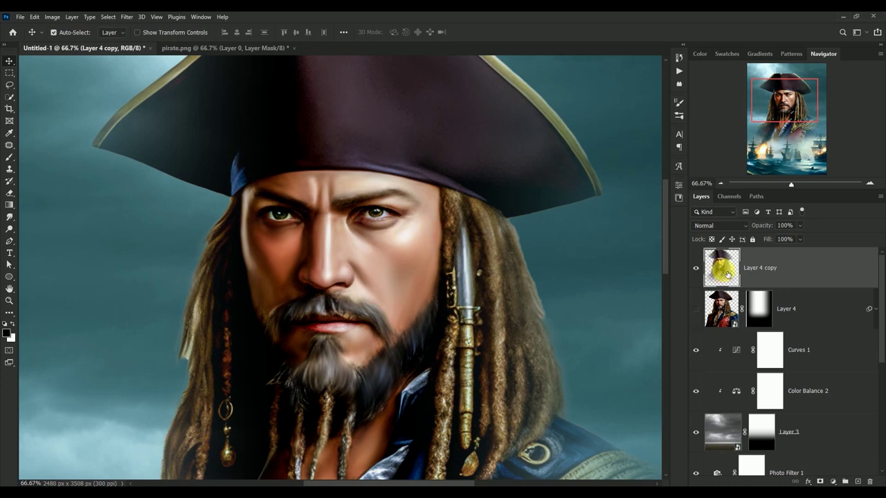
left_click_drag(727, 275, 858, 479)
Step: Add Layer 5 clipped to Layer 4 copy, fill it with 50% gray and set it to Overlay
left_click(859, 481)
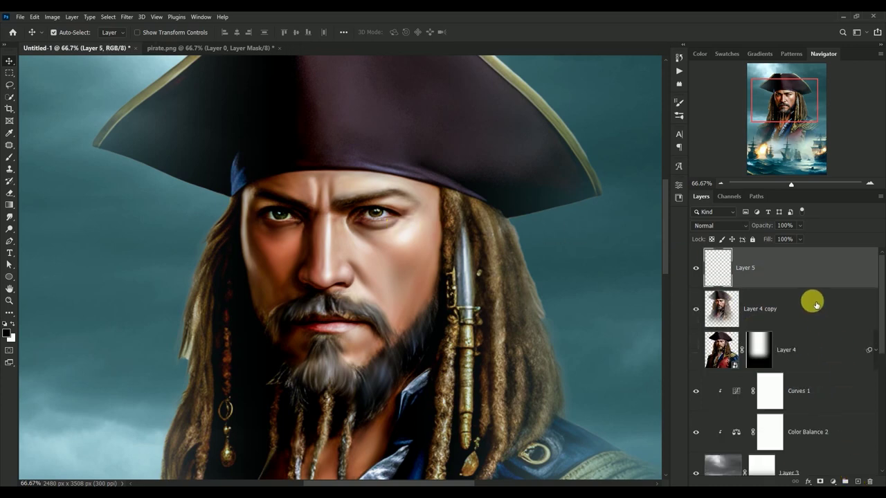
left_click(721, 288, "alt")
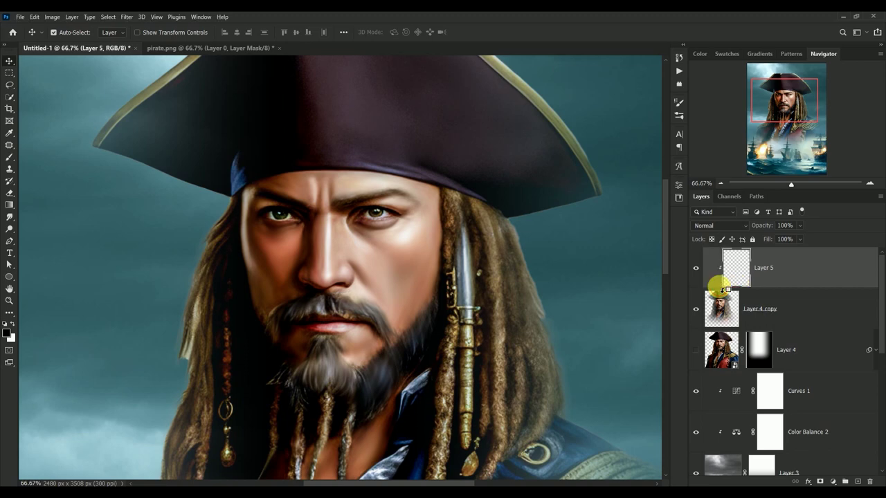
left_click(32, 16)
left_click(64, 158)
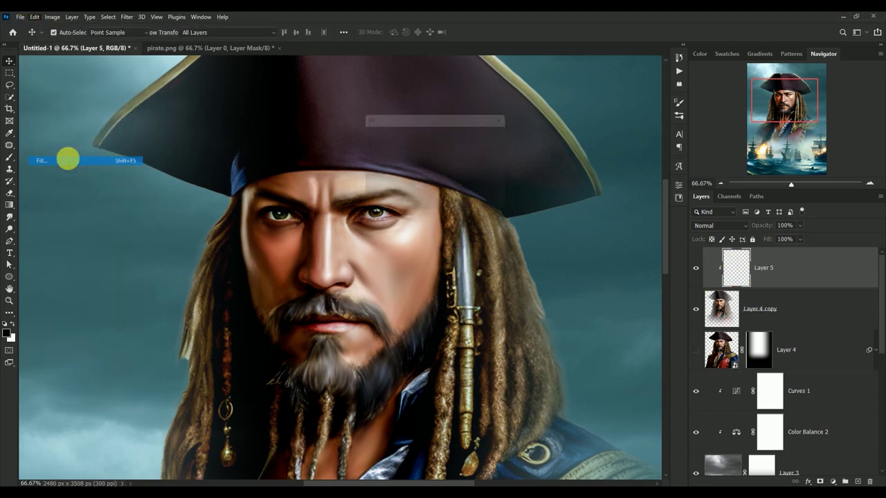
left_click(498, 134)
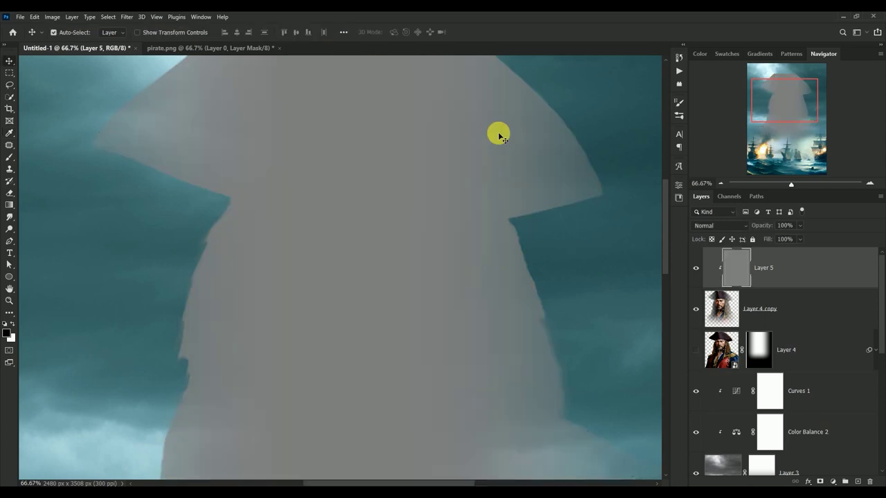
left_click(706, 226)
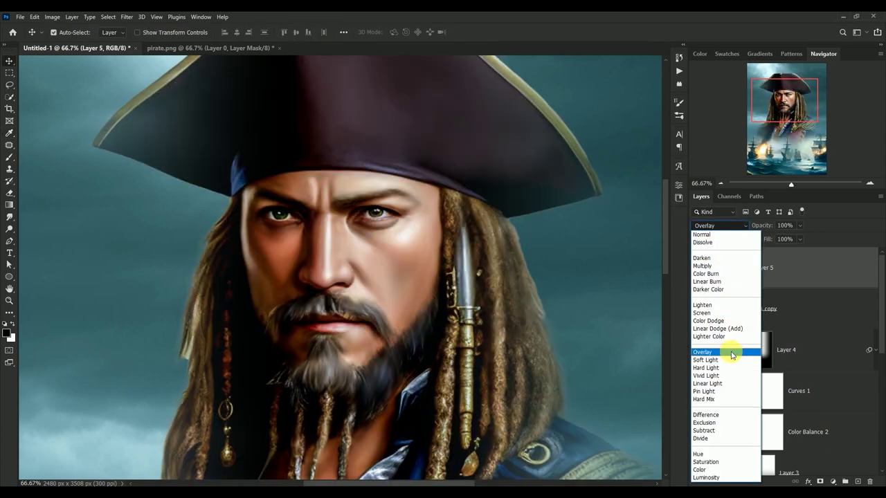
left_click(732, 356)
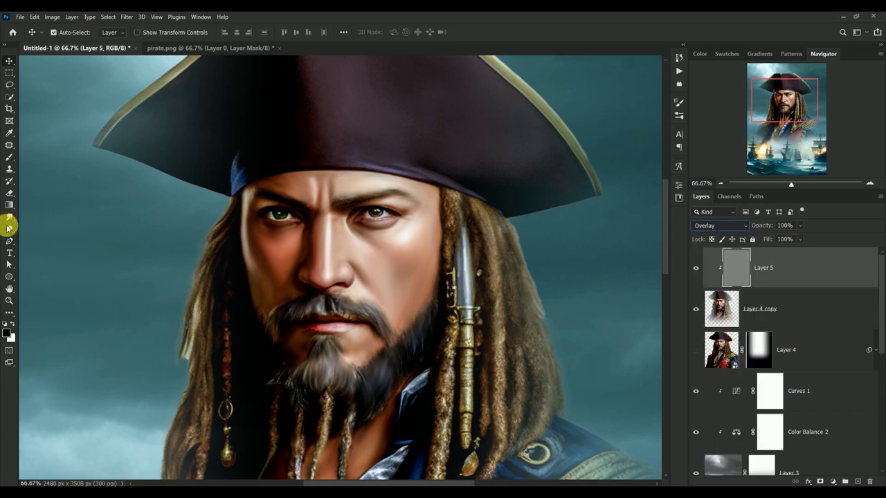
left_click(9, 228)
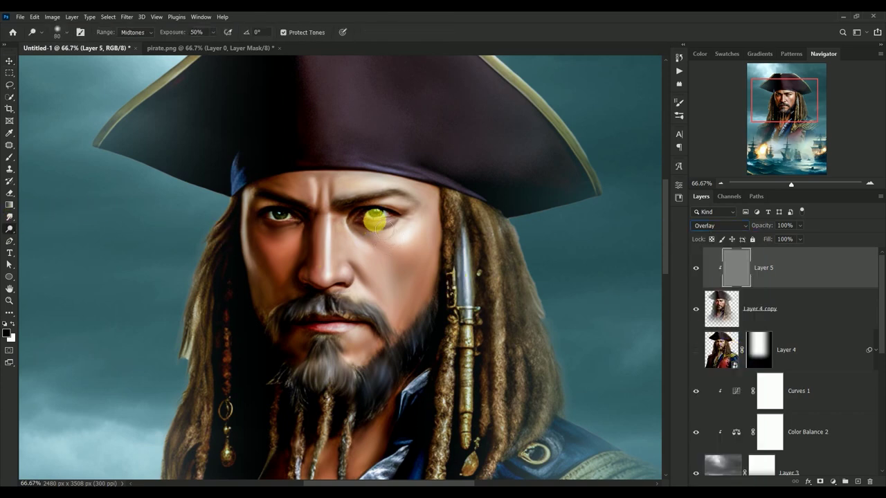
Step: Dodge over both of the pirate's eyes to brighten them
left_click_drag(384, 222, 380, 220)
left_click(302, 228)
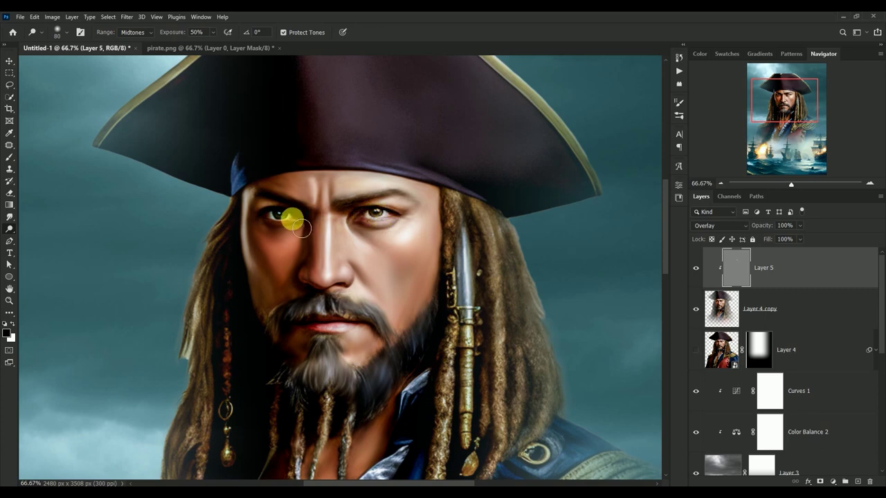
left_click_drag(302, 228, 260, 209)
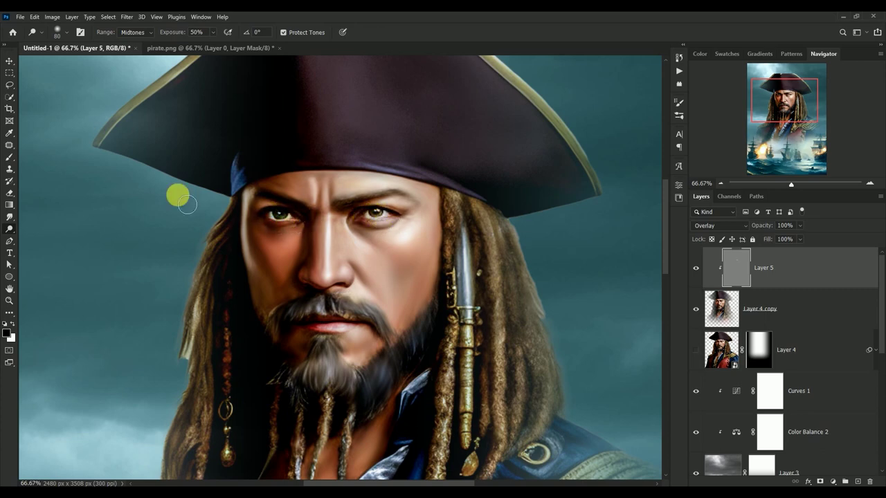
Step: Burn around the right eye, brow and along the beard braid with a larger brush to deepen them
left_click(41, 235)
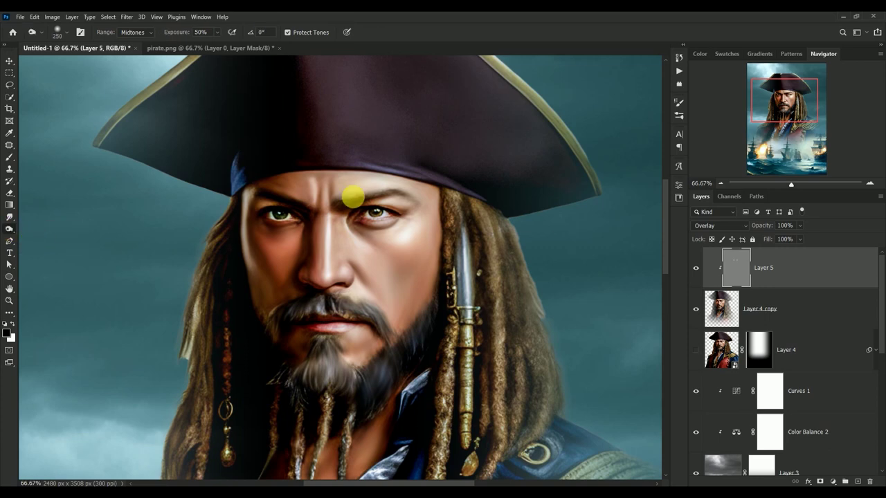
mouse_move(351, 198)
left_mouse_down()
mouse_move(374, 221)
mouse_move(390, 194)
mouse_move(324, 203)
mouse_move(251, 192)
mouse_move(320, 192)
mouse_move(324, 212)
mouse_move(339, 189)
mouse_move(347, 256)
mouse_move(386, 310)
mouse_move(363, 233)
mouse_move(410, 243)
mouse_move(376, 237)
mouse_move(416, 229)
mouse_move(275, 236)
mouse_move(324, 255)
mouse_move(357, 315)
mouse_move(392, 340)
mouse_move(316, 315)
mouse_move(286, 316)
mouse_move(271, 288)
mouse_move(275, 272)
mouse_move(335, 306)
mouse_move(321, 257)
mouse_move(327, 231)
mouse_move(328, 343)
mouse_move(419, 265)
mouse_move(467, 271)
mouse_move(461, 239)
mouse_move(464, 296)
mouse_move(463, 238)
mouse_move(468, 302)
mouse_move(457, 346)
left_mouse_up()
key("bracketright")
key("bracketright")
key("bracketright")
key("bracketright")
key("bracketright")
key("bracketright")
key("bracketright")
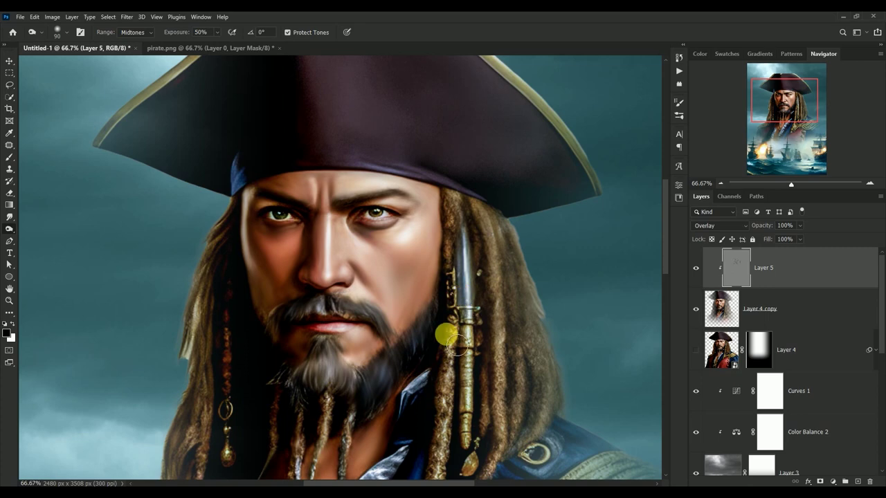
scroll(450, 337, "down", 5)
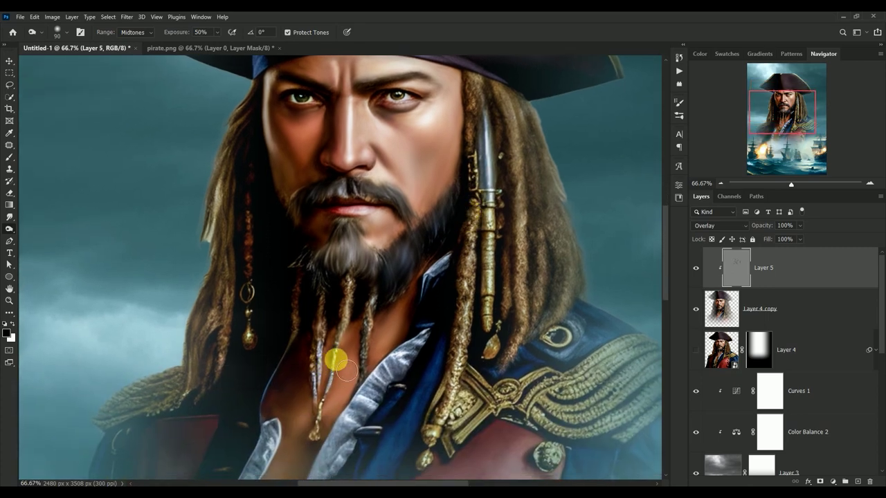
mouse_move(336, 351)
left_mouse_down()
mouse_move(317, 395)
mouse_move(317, 350)
mouse_move(316, 416)
mouse_move(403, 286)
mouse_move(374, 259)
mouse_move(478, 271)
mouse_move(476, 239)
mouse_move(442, 419)
mouse_move(467, 234)
left_mouse_up()
mouse_move(400, 339)
left_mouse_down()
mouse_move(431, 208)
mouse_move(490, 251)
mouse_move(448, 269)
mouse_move(416, 219)
left_mouse_up()
Step: Fit the poster in view, toggle the dodge-and-burn layer to compare, then pick the Move tool
key("ctrl+0")
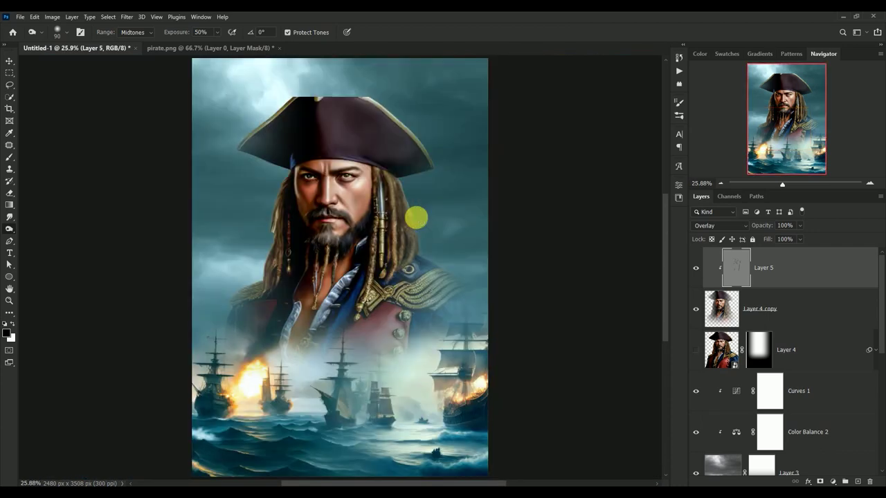
left_click(697, 269)
left_click(697, 269)
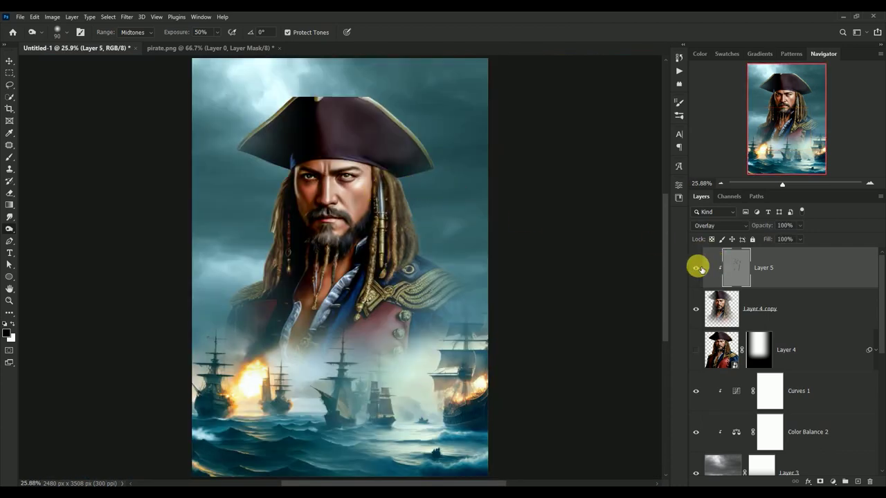
left_click(10, 63)
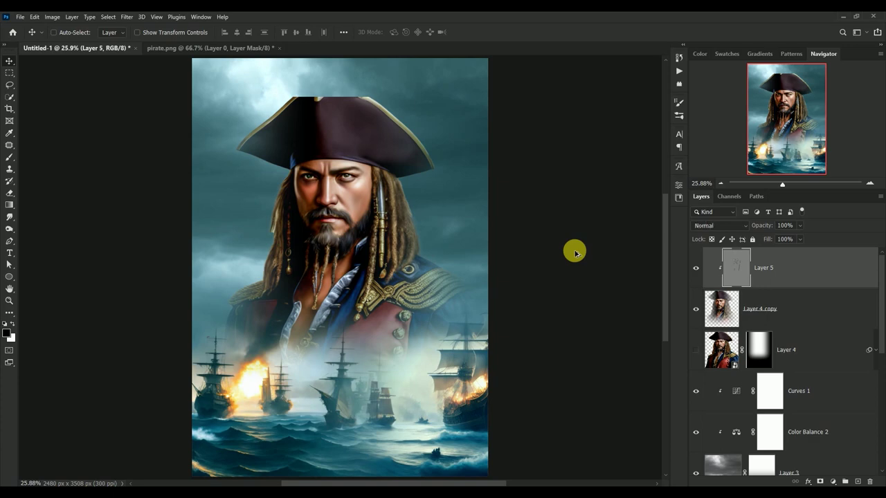
Step: Stamp all visible layers into Layer 6, make it a Smart Object, and launch Color Efex Pro 4
key("ctrl+shift+alt+e")
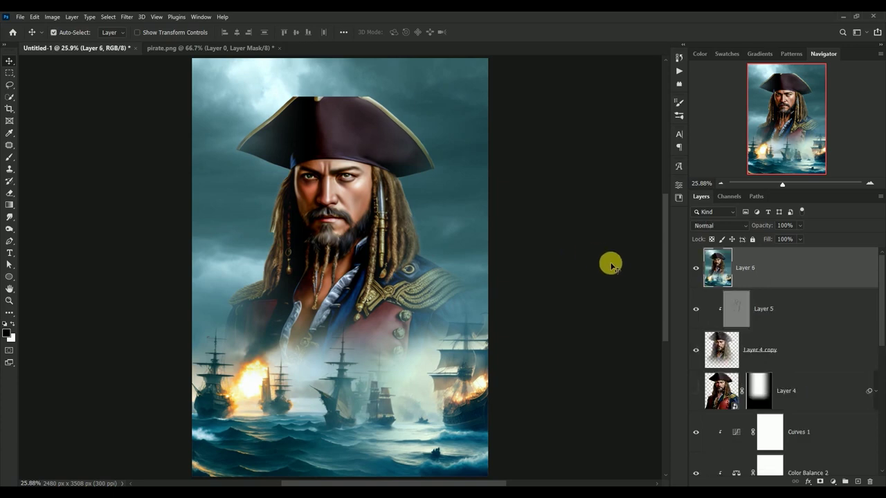
right_click(792, 269)
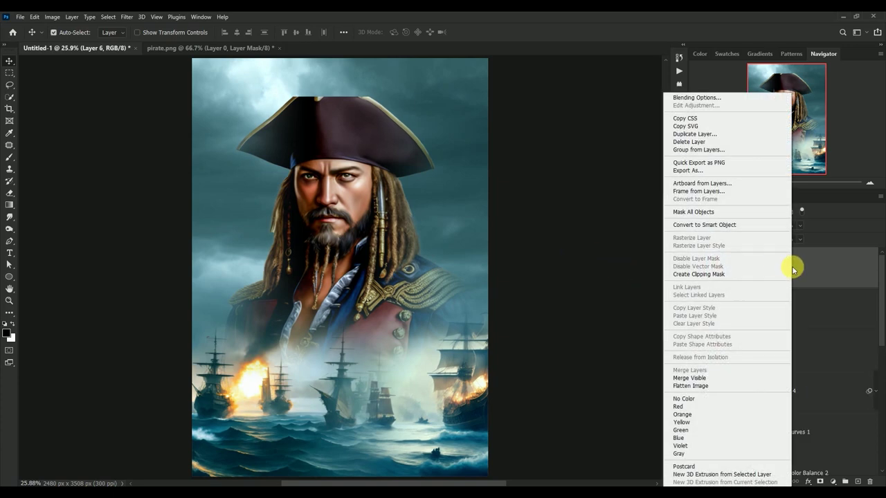
left_click(767, 226)
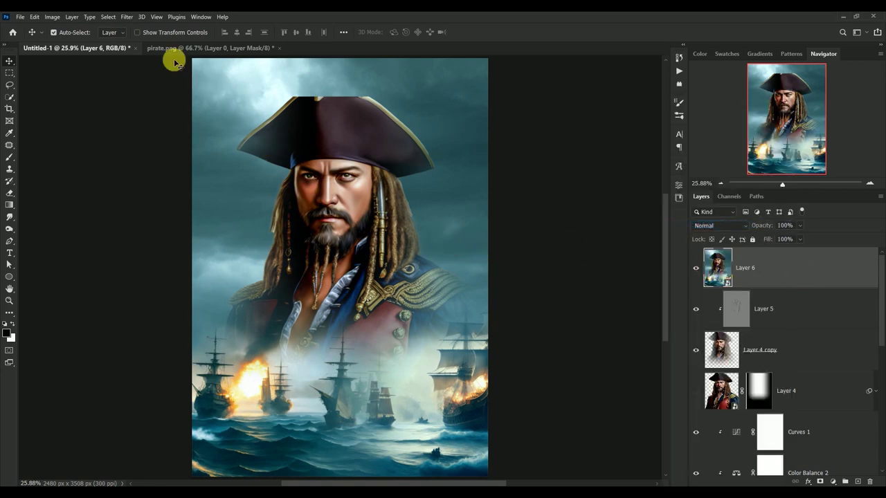
left_click(127, 18)
mouse_move(145, 228)
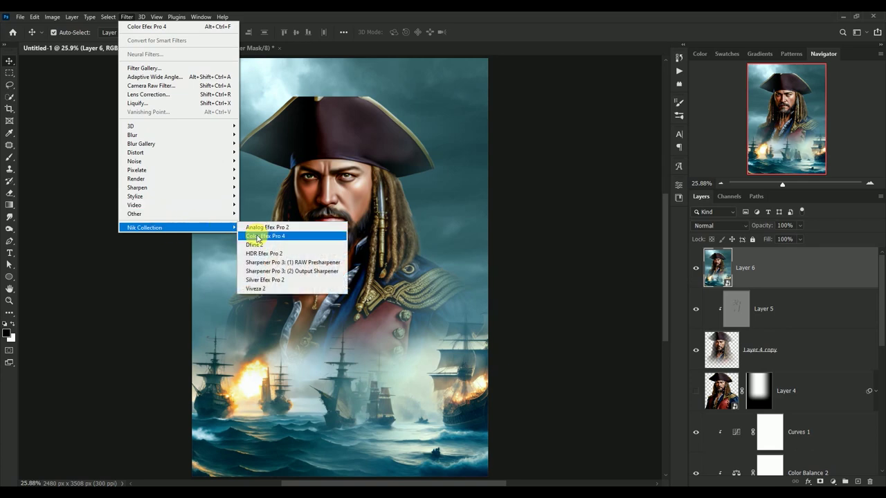
left_click(257, 237)
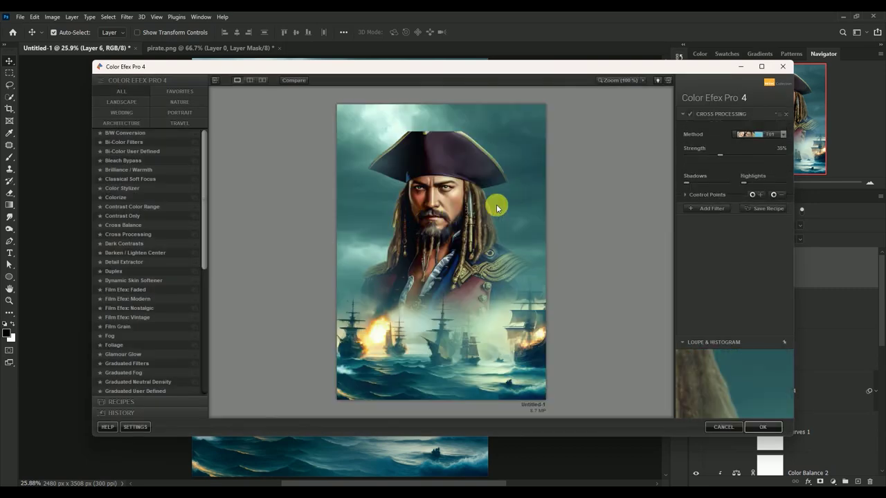
Step: Set Cross Processing to method T01 and stack a Detail Extractor filter reduced to about 7%
left_click(755, 134)
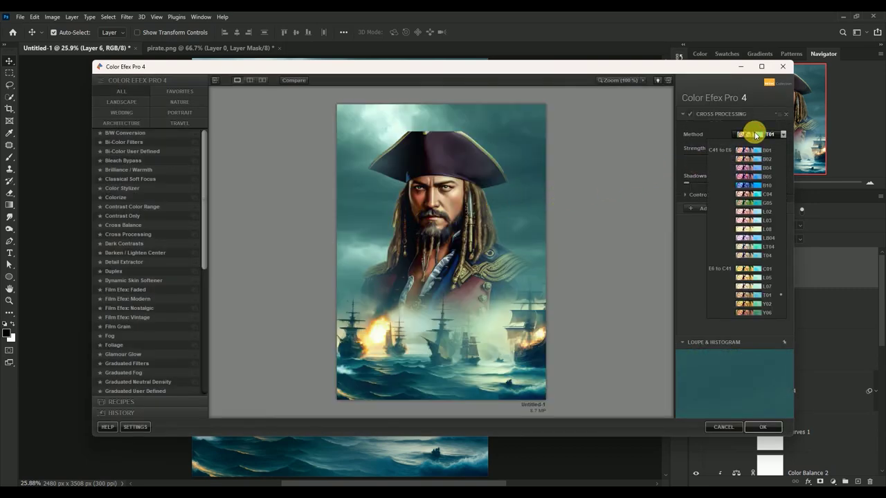
left_click(748, 295)
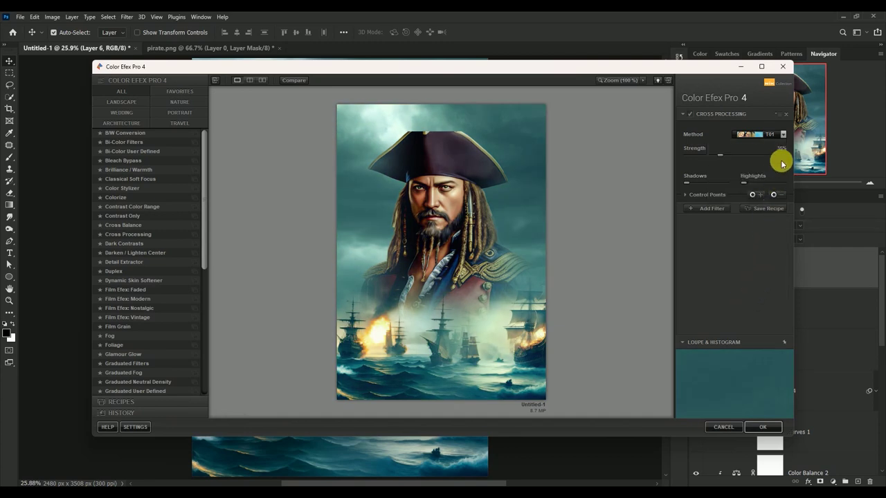
left_click(716, 208)
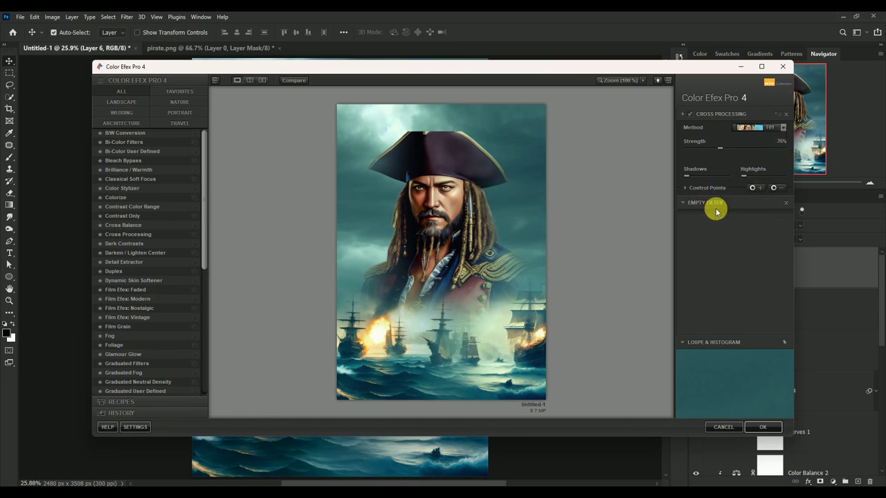
left_click(131, 262)
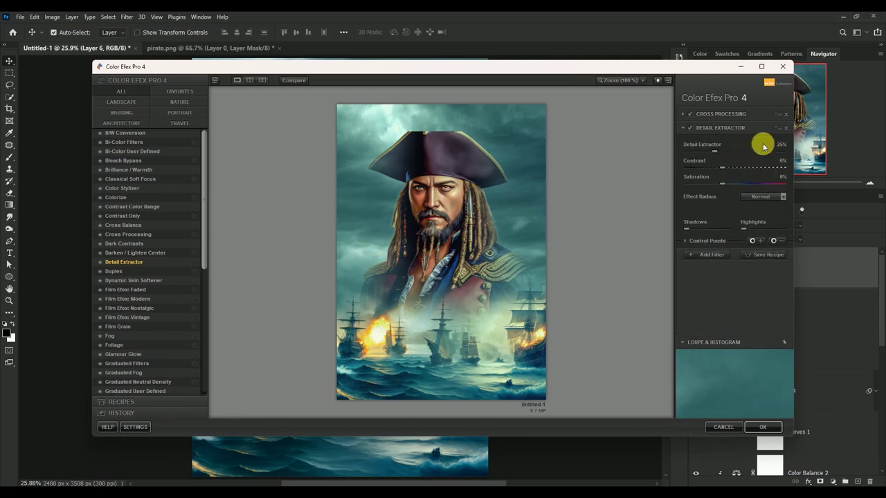
left_click_drag(779, 146, 683, 174)
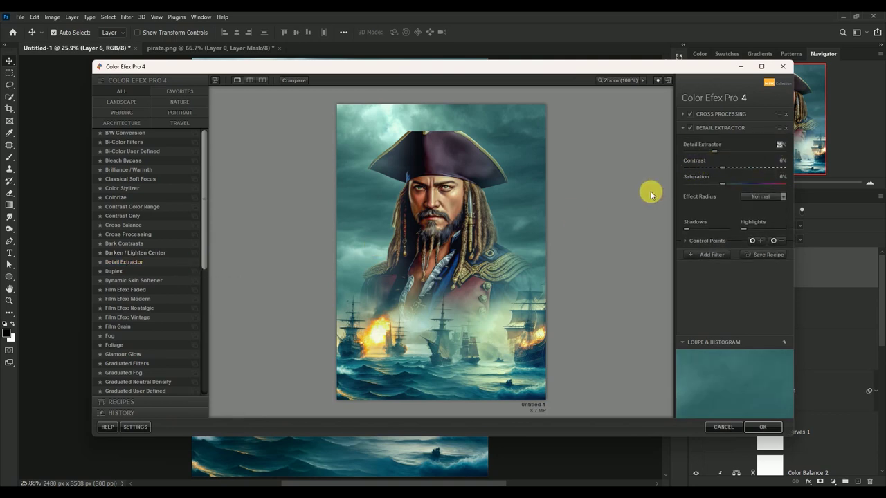
left_click(782, 179)
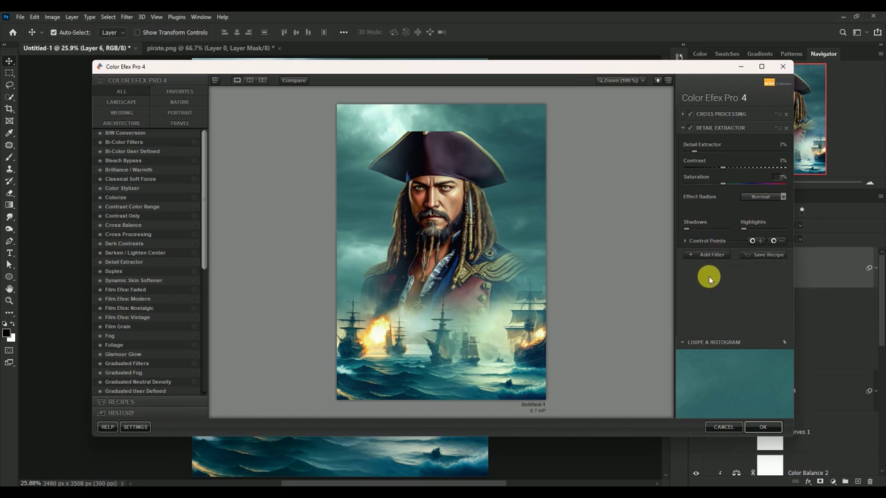
Step: Add a Bi-Color Filters effect using the Cool/Warm 1 colour set
left_click(713, 256)
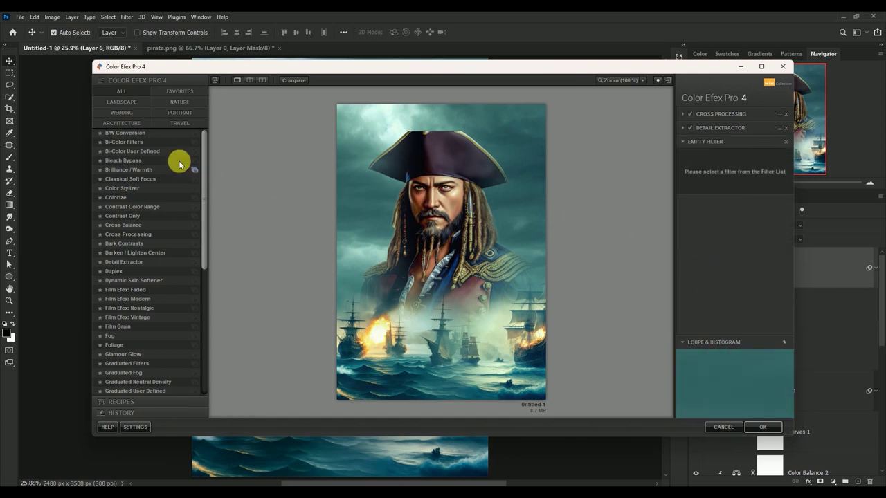
left_click(136, 143)
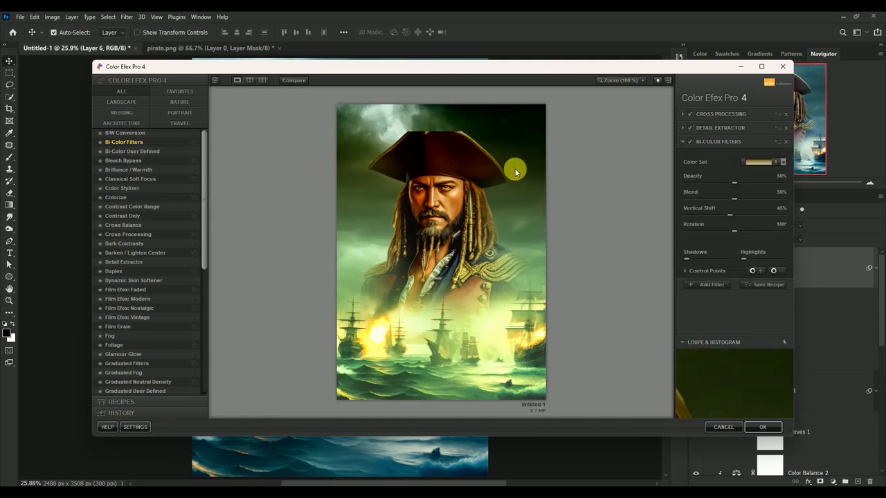
left_click(766, 163)
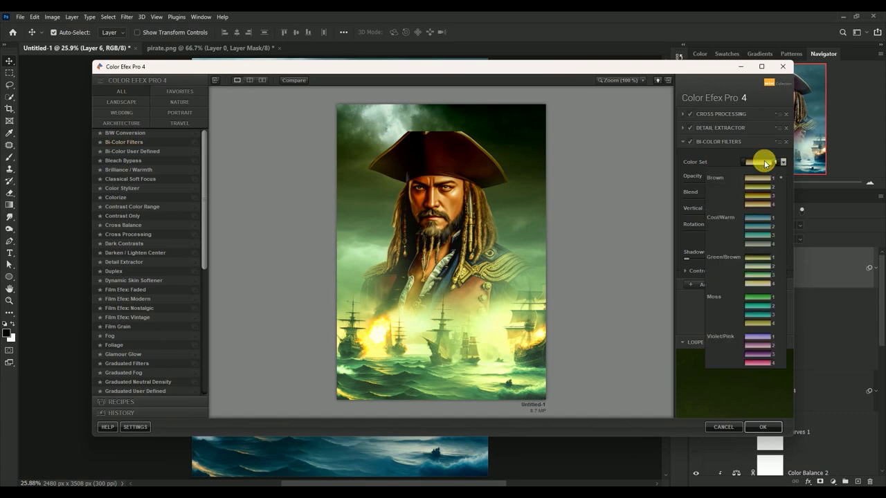
left_click(758, 219)
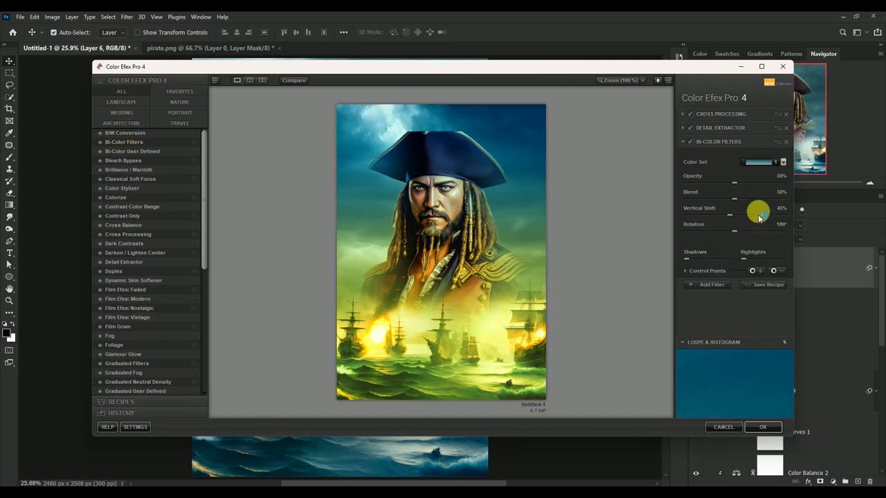
Step: Set Bi-Color opacity to 10% and blend to 70%, then append an empty filter slot
left_click(781, 178)
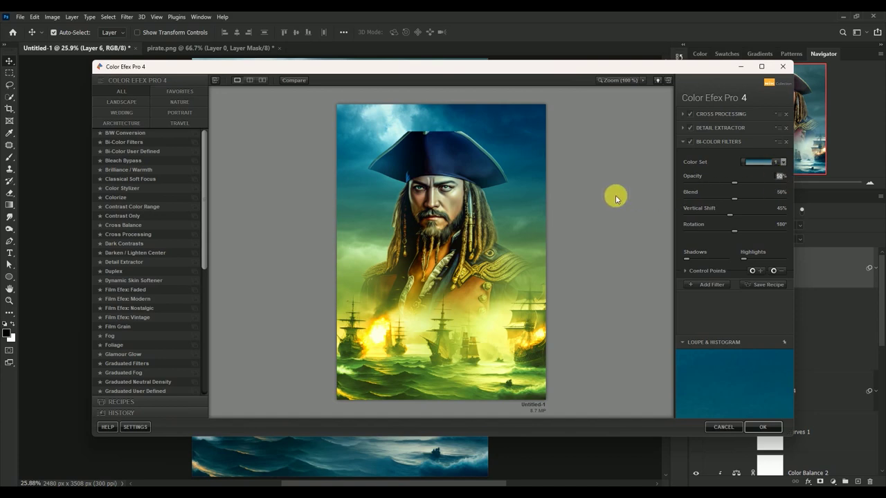
type("10")
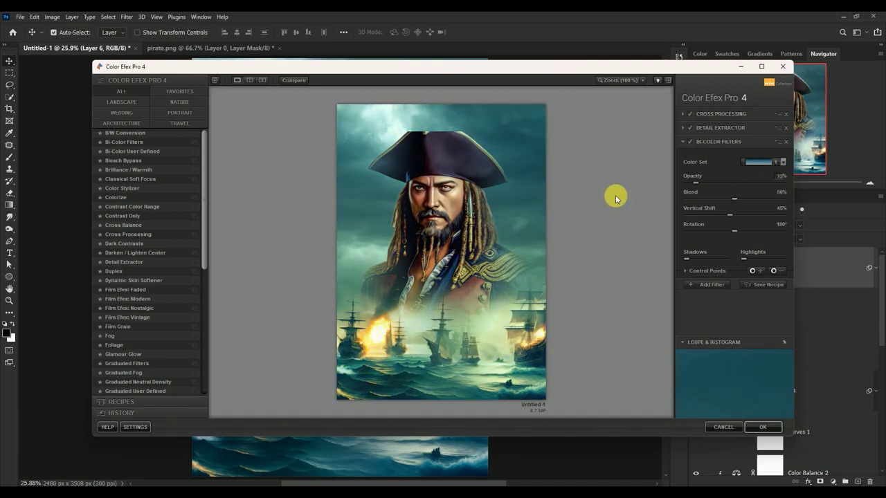
left_click(778, 192)
type("70")
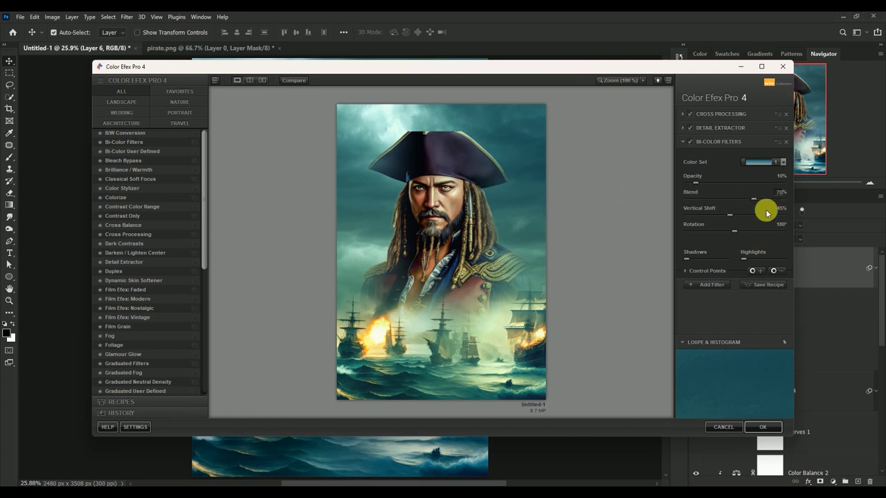
left_click(786, 223)
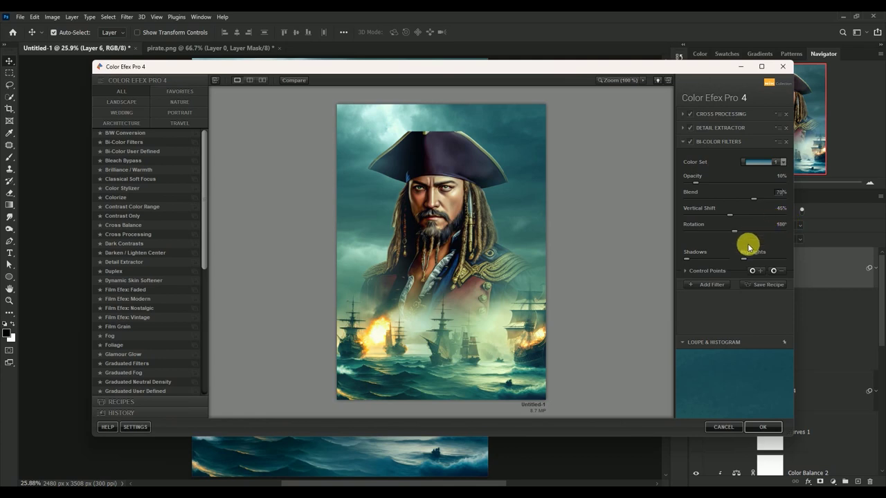
left_click(715, 284)
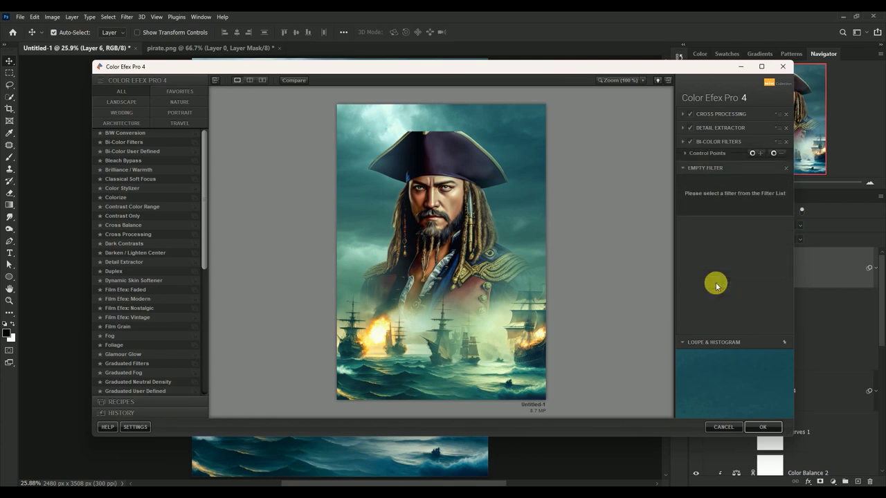
Step: Apply the Color Efex grade to Layer 6 and toggle its visibility to compare
left_click(758, 428)
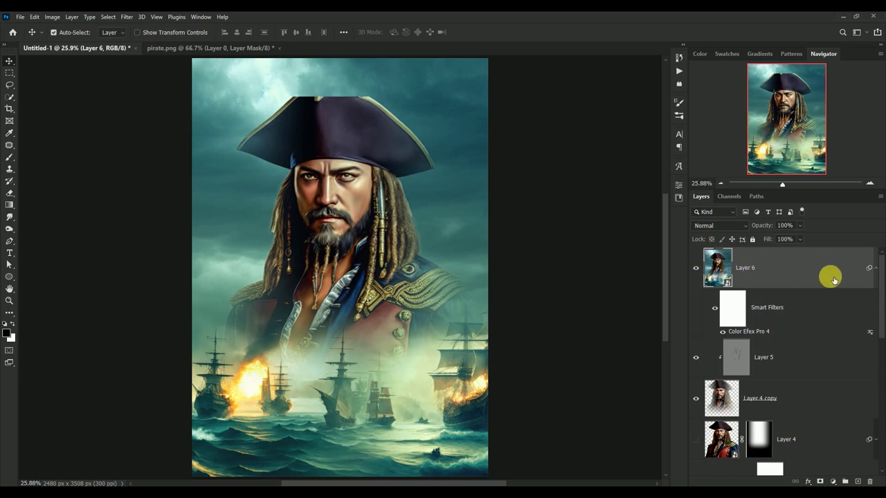
left_click(875, 270)
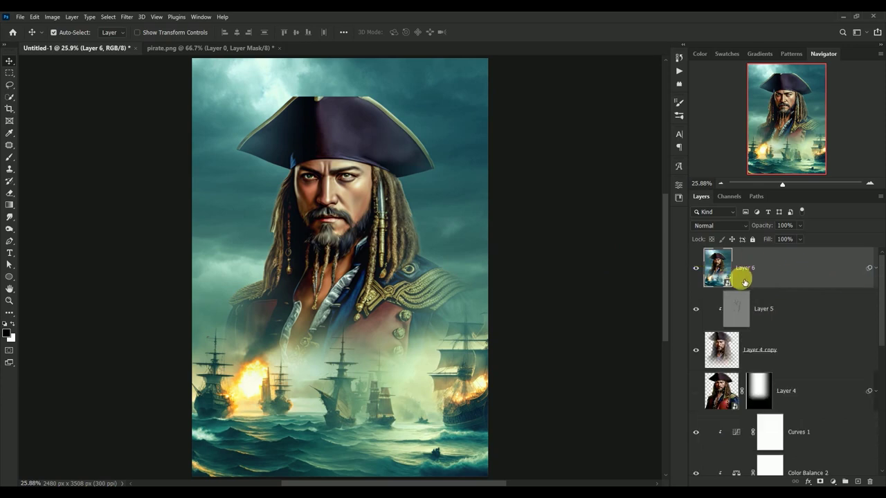
left_click(697, 267)
left_click(697, 268)
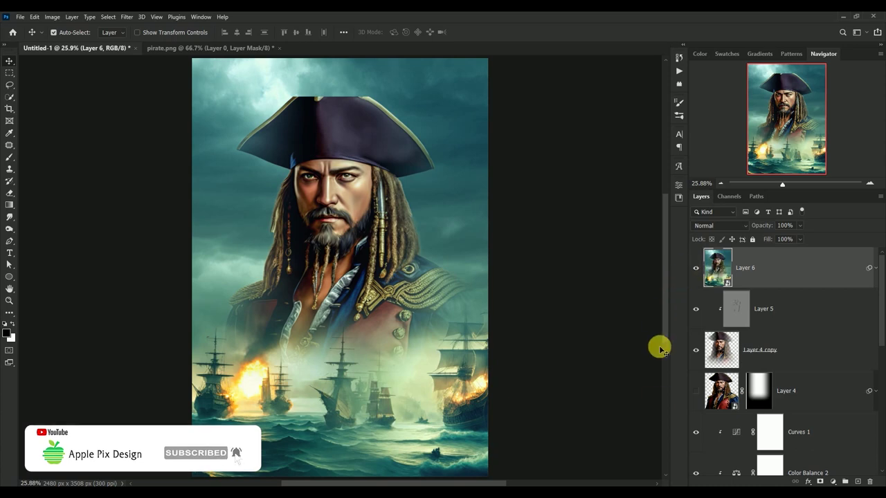
Step: Stamp visible layers into a new Layer 7 and convert it to a smart object
key("ctrl")
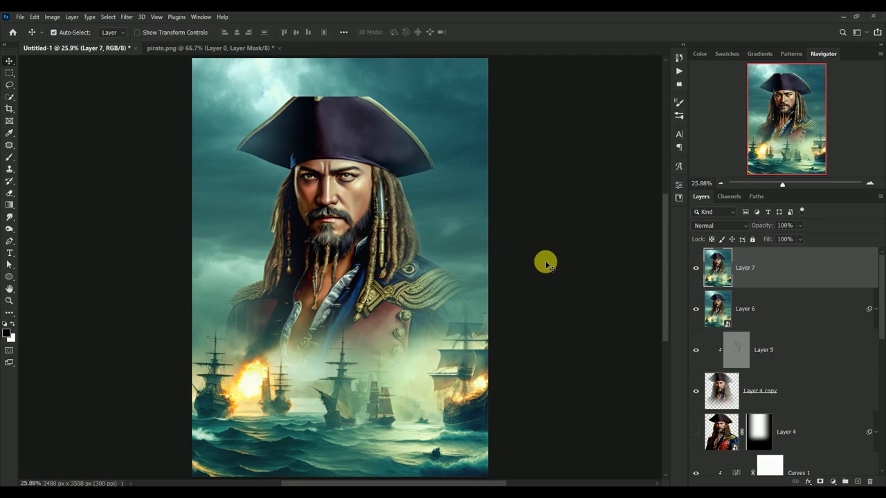
right_click(784, 264)
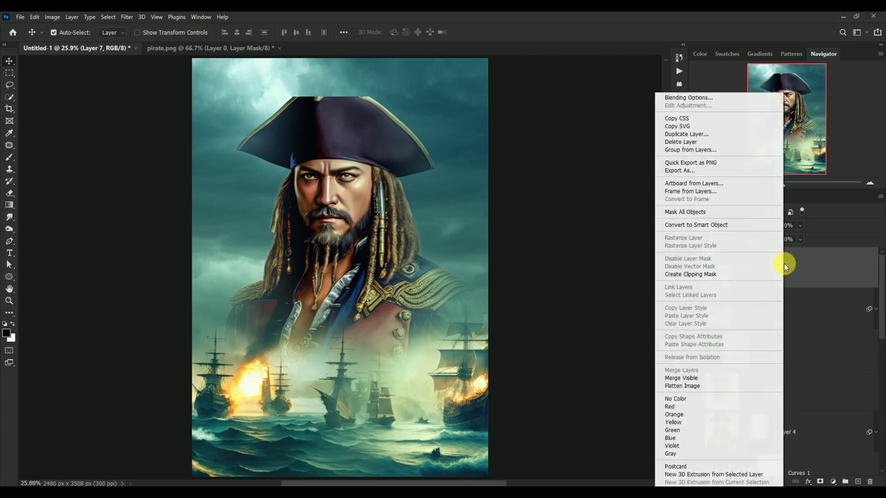
left_click(759, 225)
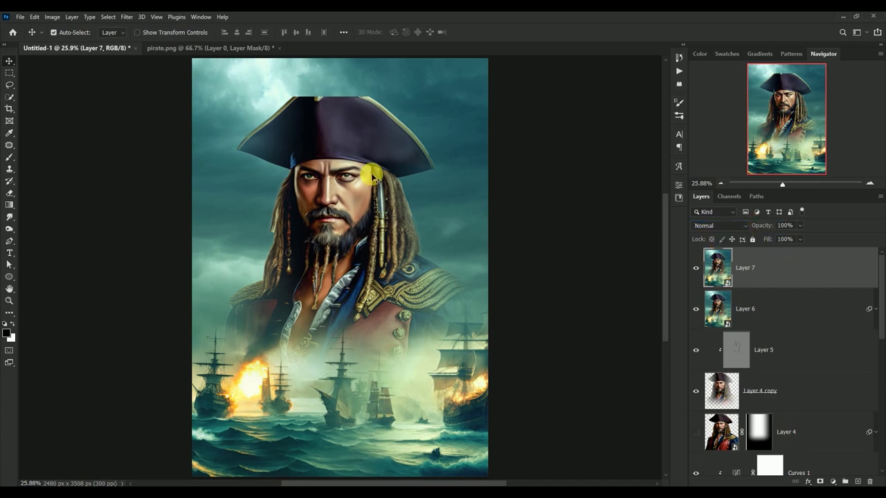
Step: Open the Camera Raw Filter on Layer 7 and apply the CN16 preset at amount 50
left_click(127, 17)
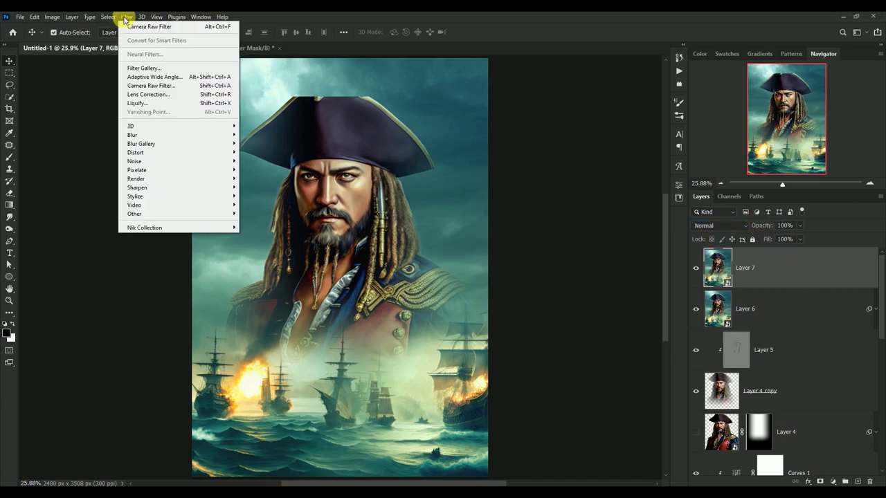
left_click(135, 86)
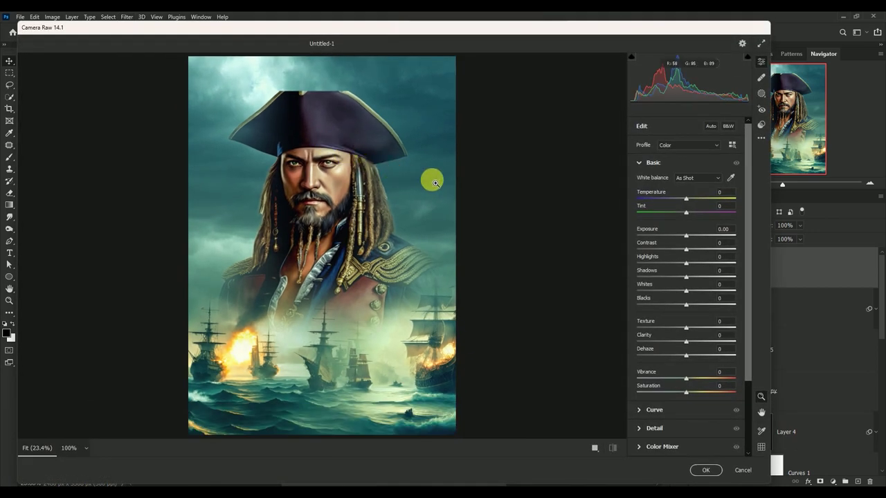
left_click(762, 125)
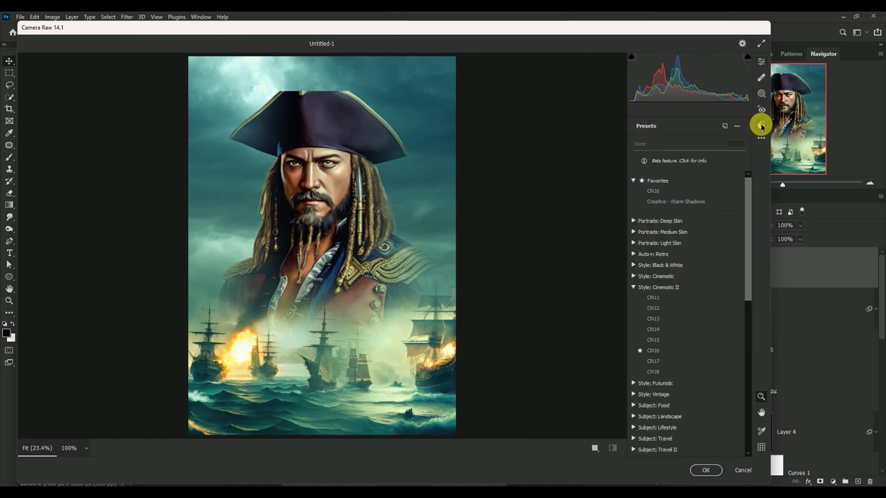
left_click(671, 193)
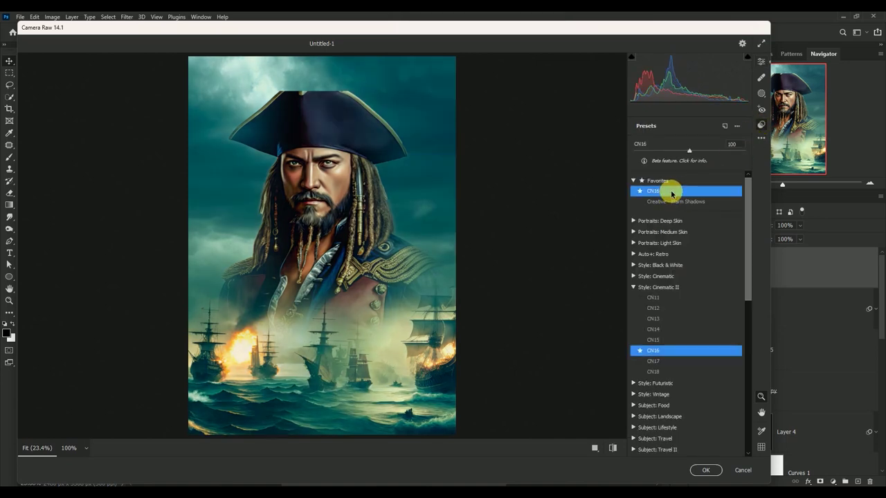
left_click(740, 144)
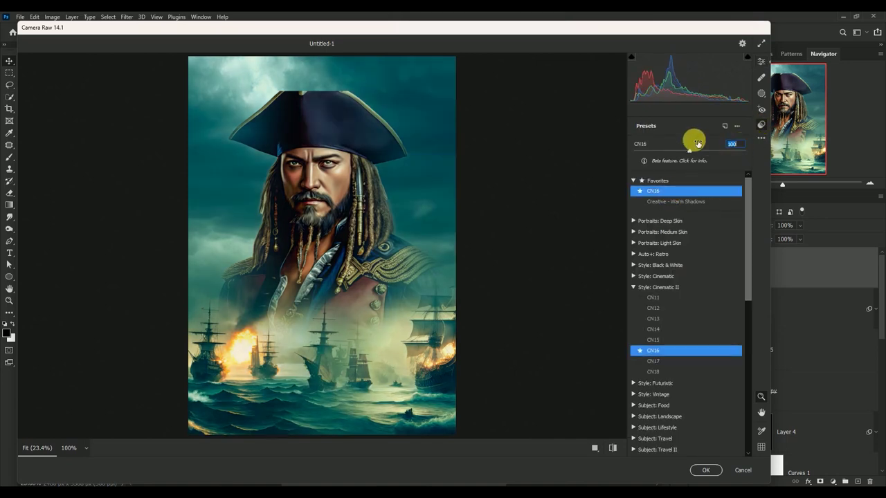
type("50")
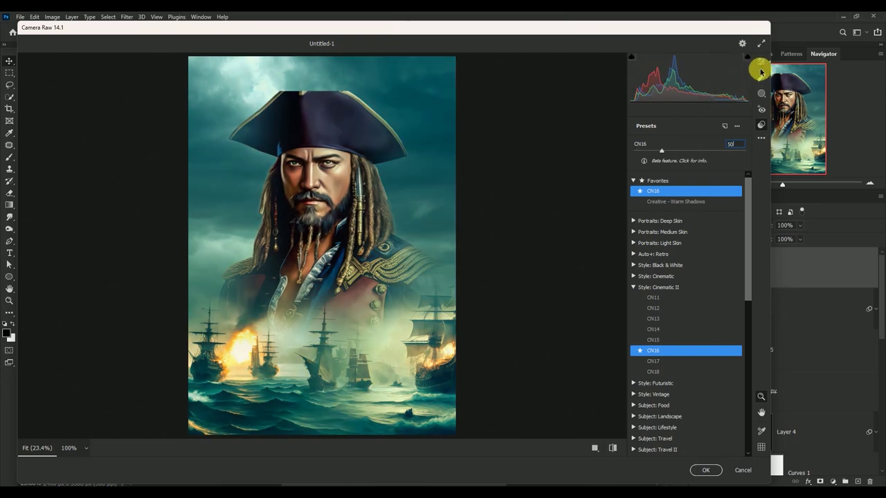
Step: Set Temperature -6, Tint -14, Highlights -36, Shadows +20, Clarity +21, Saturation +13, and apply
left_click(762, 61)
left_click(723, 192)
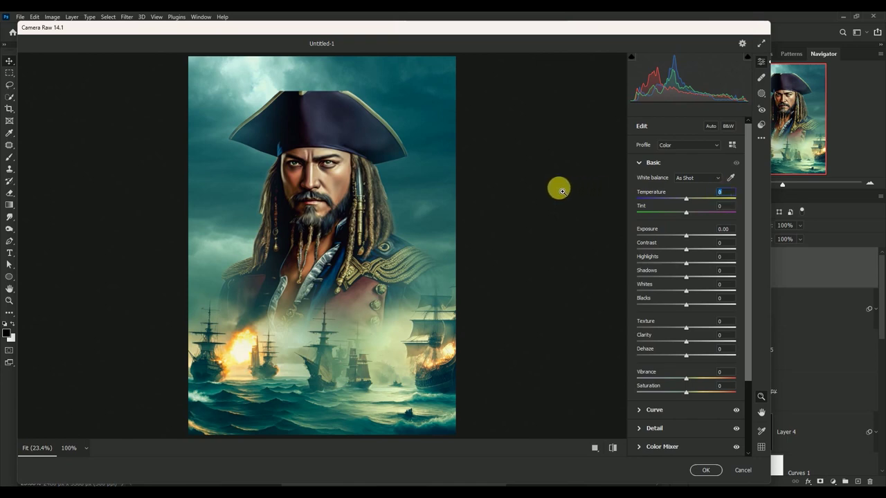
type("6")
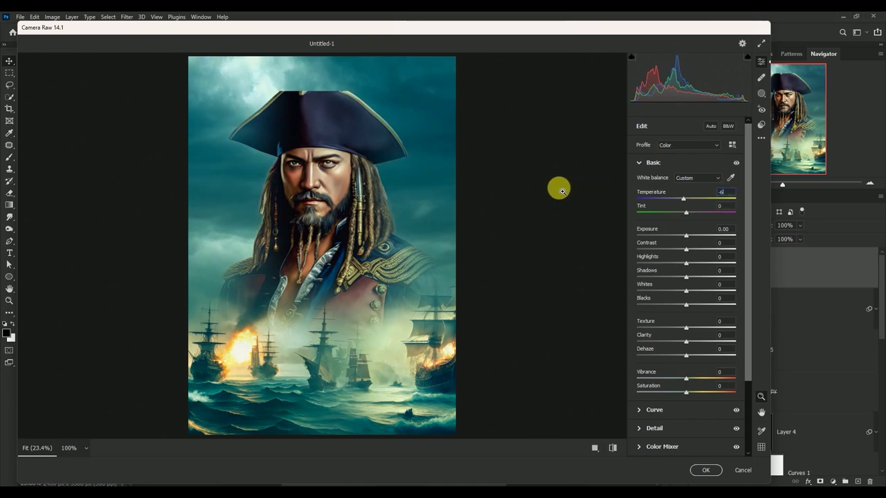
type("-")
type("4")
key("Tab")
key("Tab")
key("Tab")
type("-3")
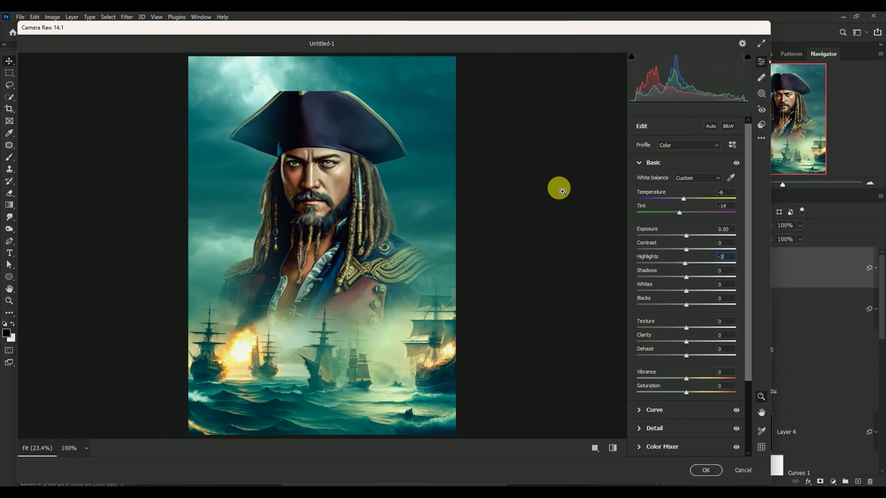
type("6")
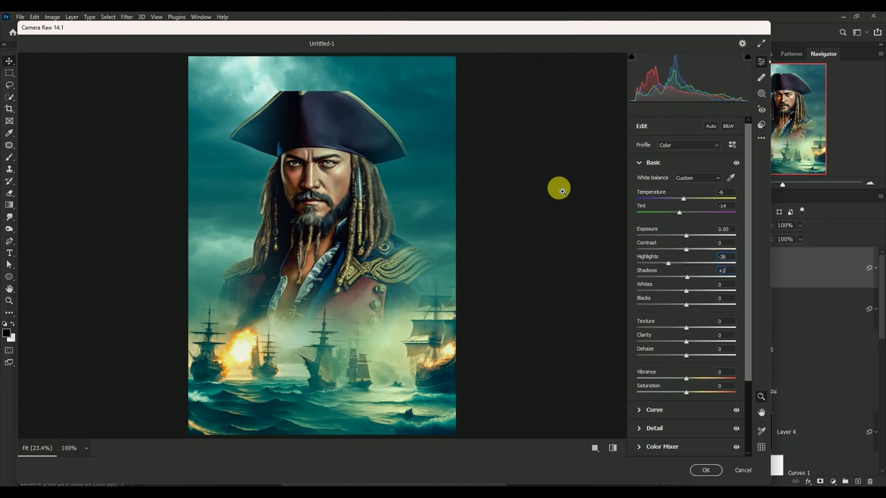
type("0")
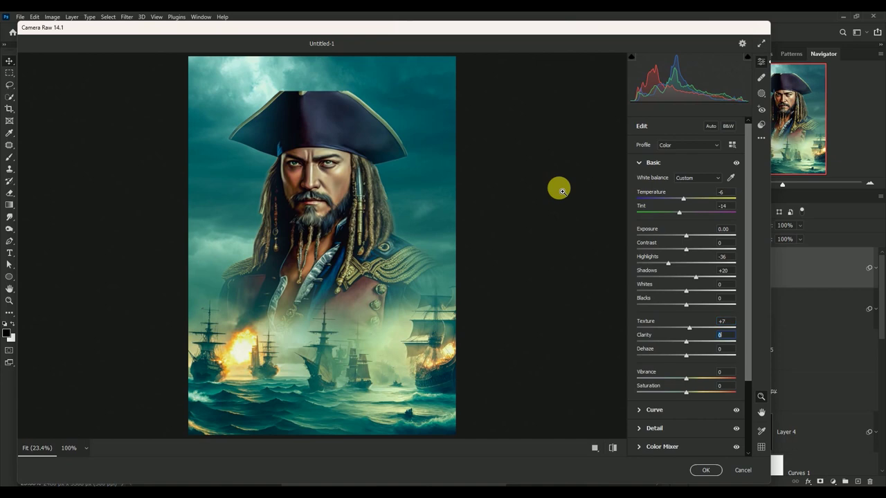
type("21")
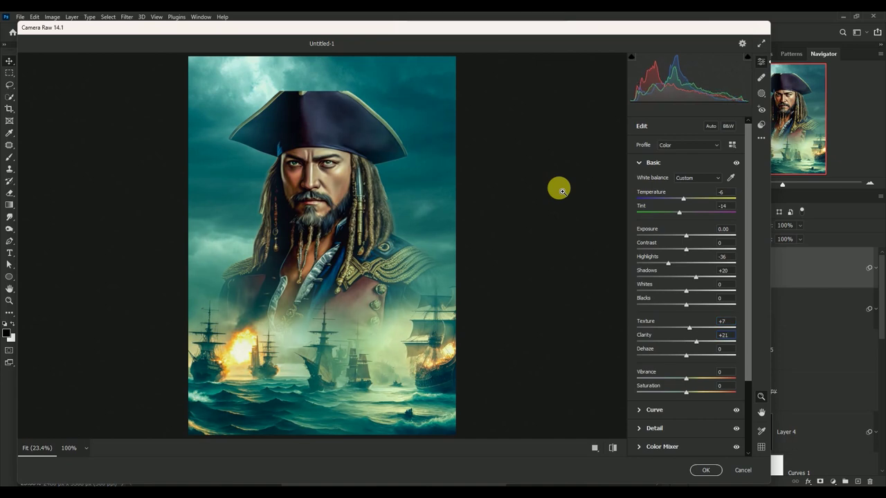
key("Tab")
type("5")
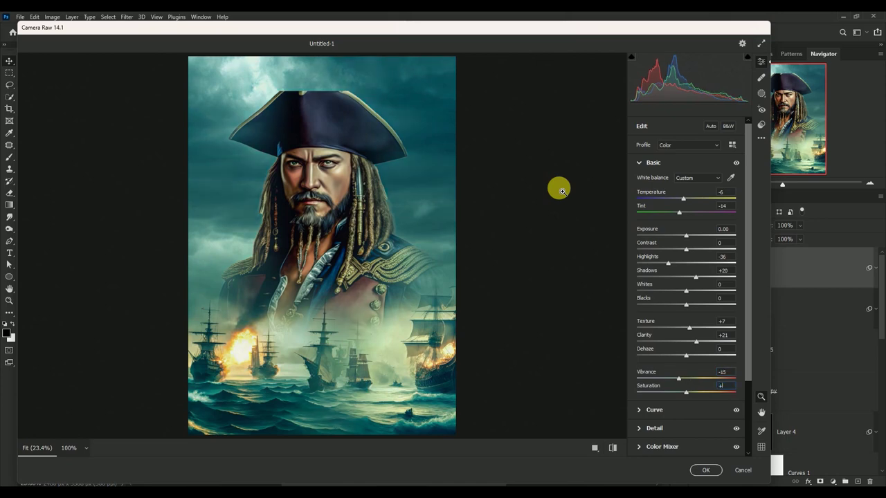
type("3")
left_click(703, 470)
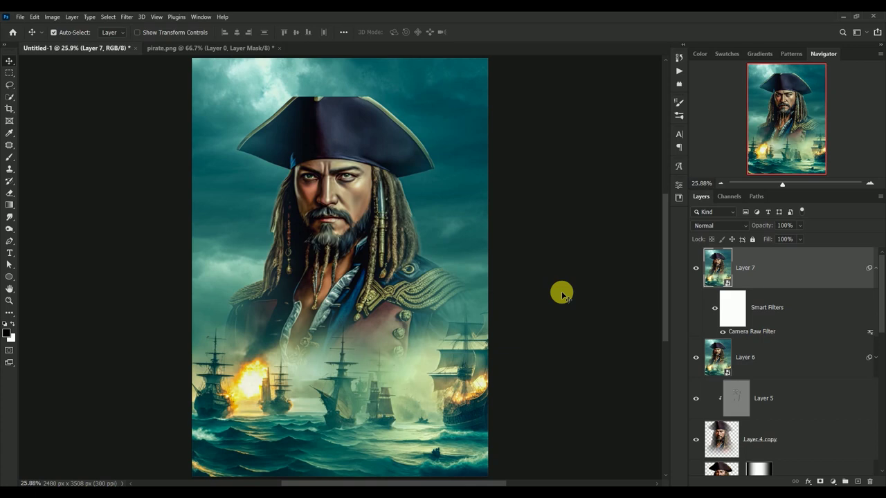
Step: Make the THE, PIRATE and TALE title layers visible on the poster
left_click(875, 272)
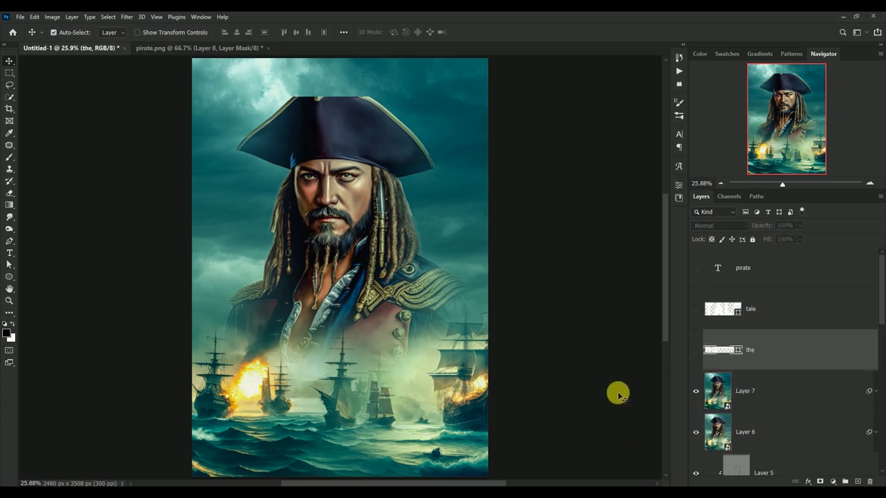
left_click(696, 351)
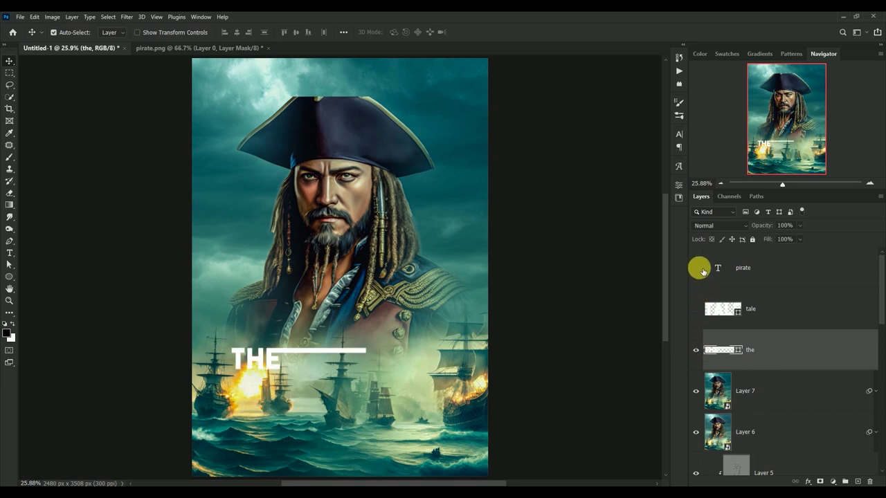
left_click(696, 267)
left_click(696, 309)
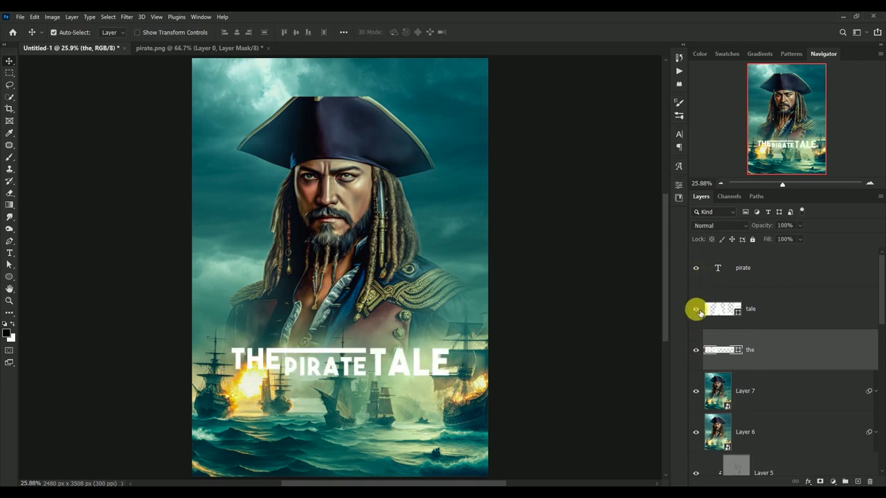
Step: Add a black Drop Shadow to THE: 7 px distance, 10% spread, 10 px size, 100% opacity
double_click(784, 354)
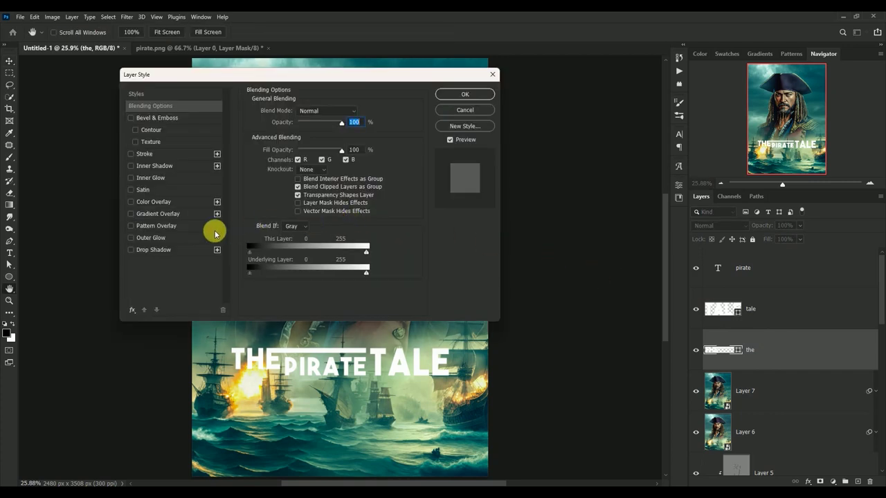
mouse_move(248, 77)
left_mouse_down()
mouse_move(334, 135)
mouse_move(419, 108)
left_mouse_up()
left_click(231, 305)
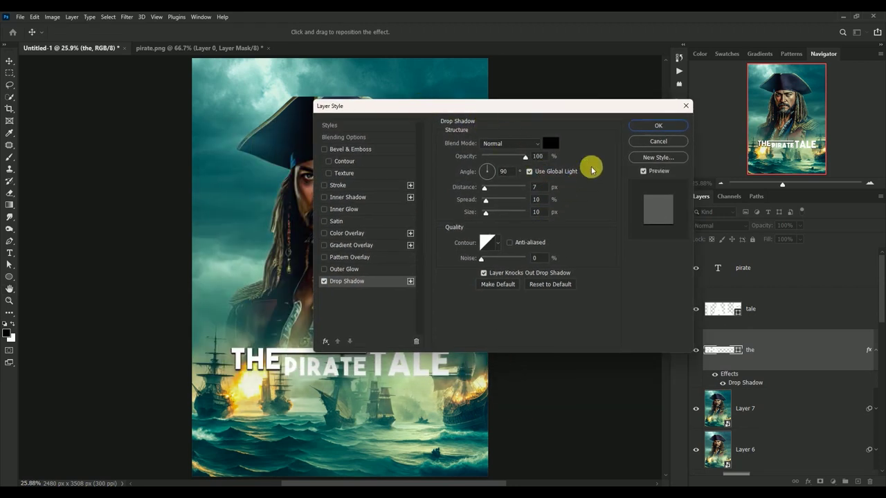
left_click(638, 127)
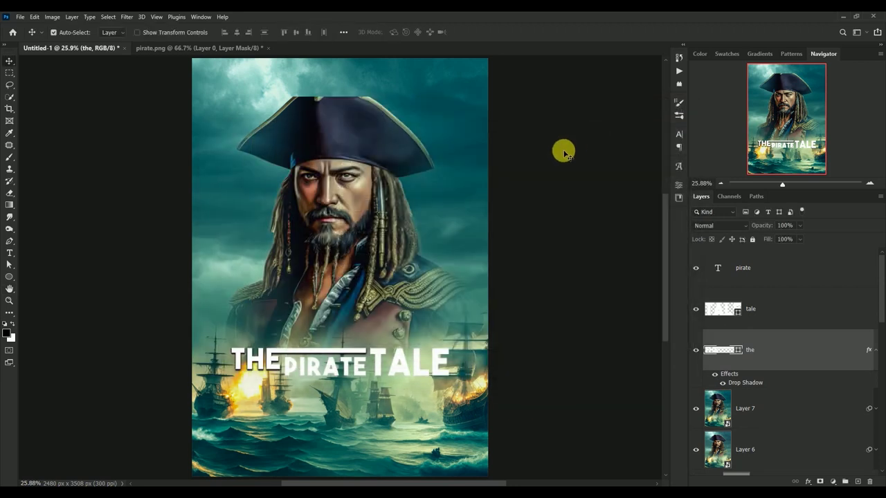
left_click(875, 351)
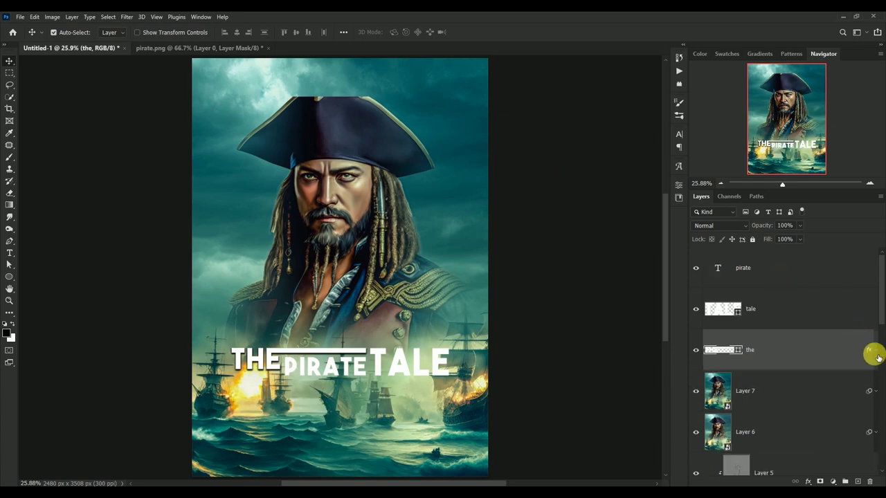
Step: Give the PIRATE text a purple Outer Glow with size 50
left_click(796, 269)
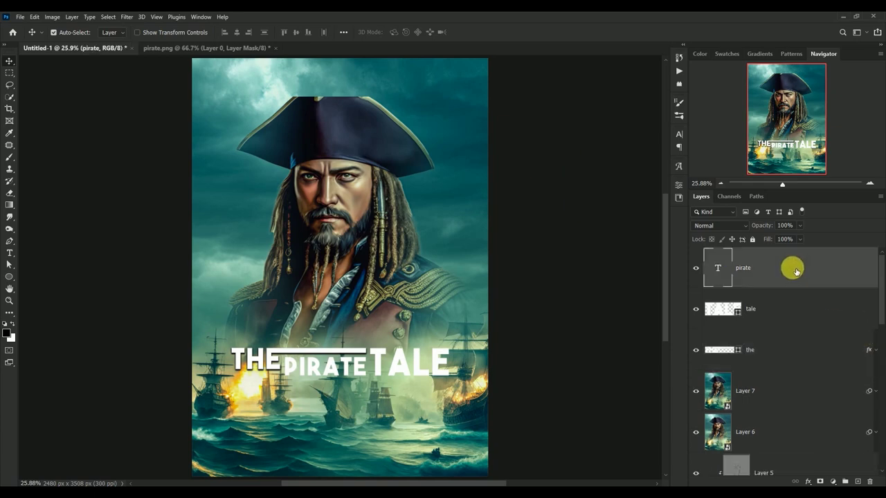
double_click(796, 271)
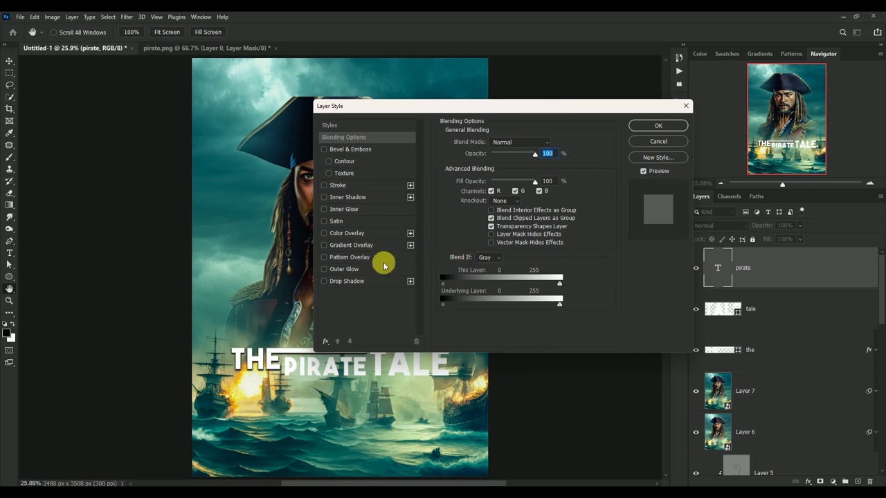
left_click(341, 283)
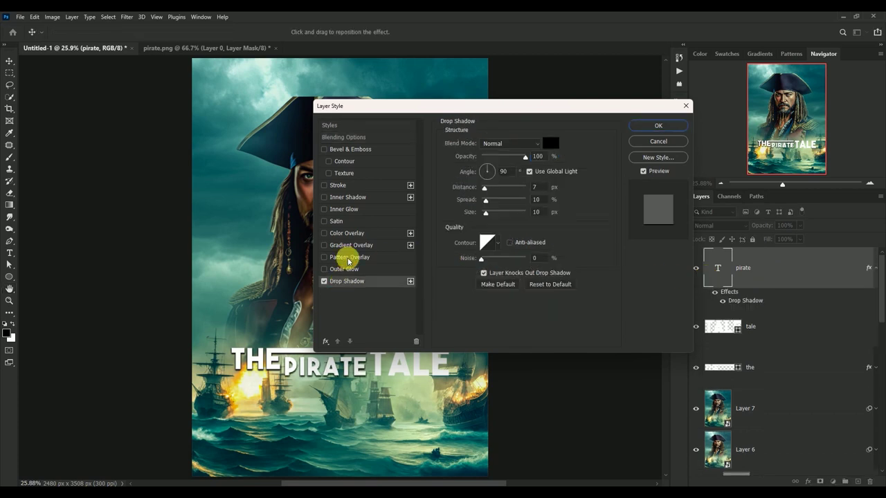
left_click(344, 270)
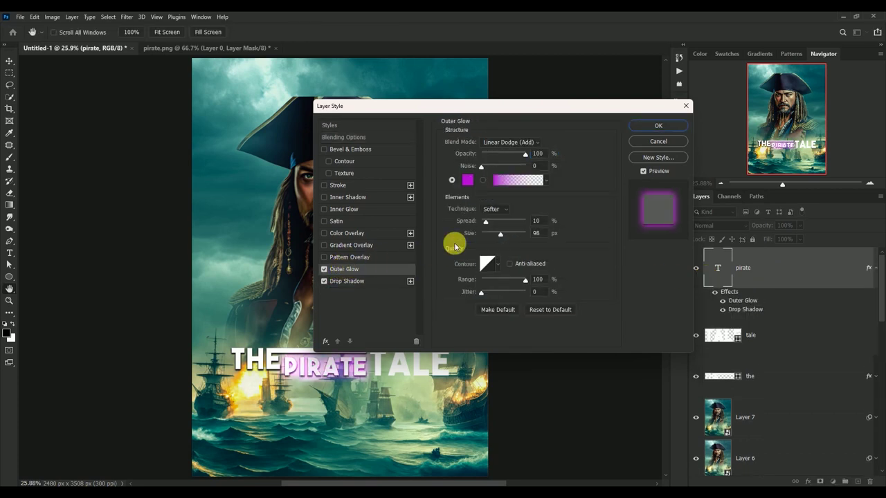
left_click(544, 235)
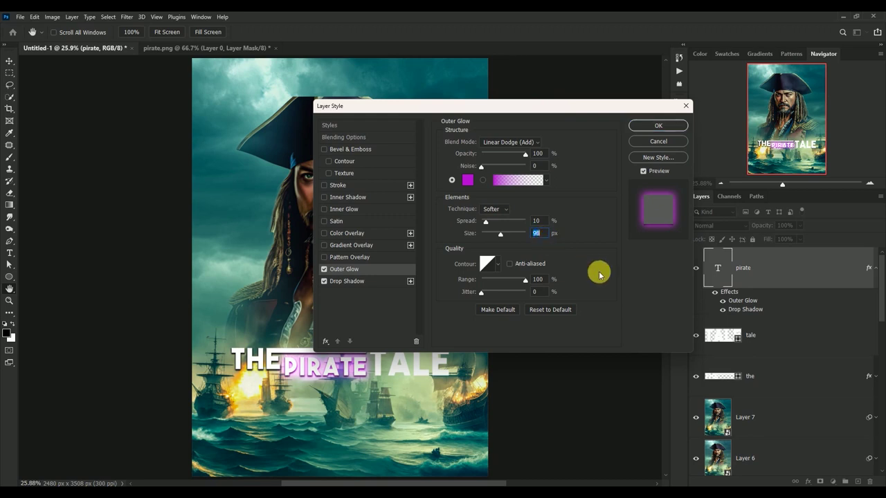
type("50")
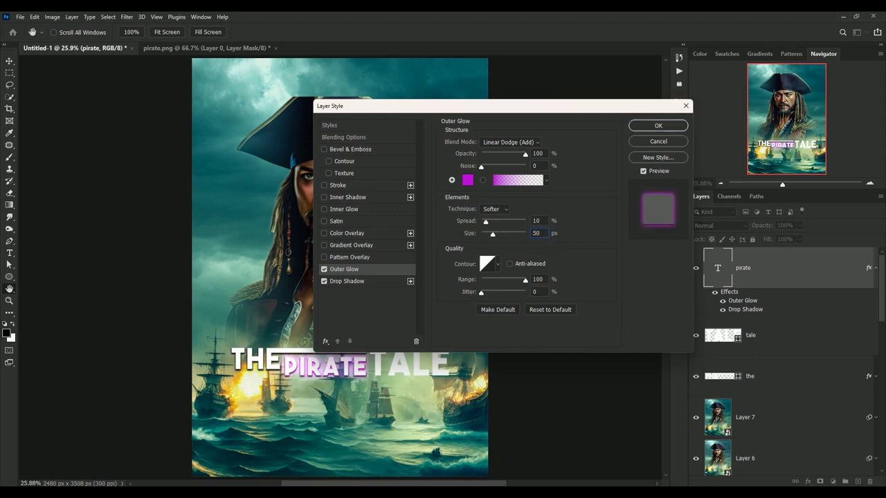
left_click(468, 180)
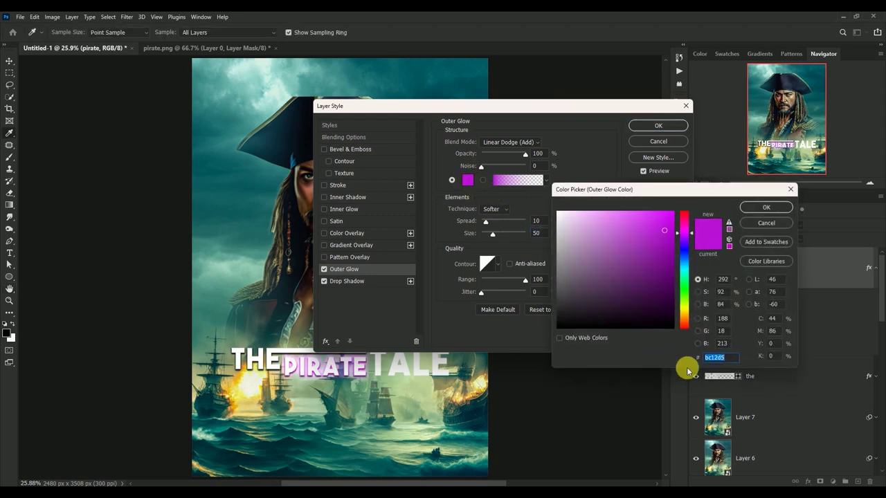
left_click(768, 208)
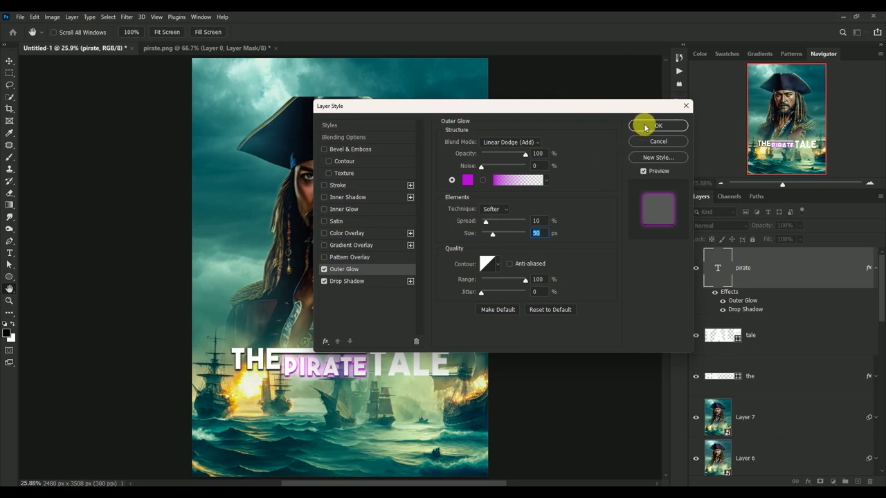
Step: Add a black Color Overlay to PIRATE and remove its Drop Shadow
left_click(342, 234)
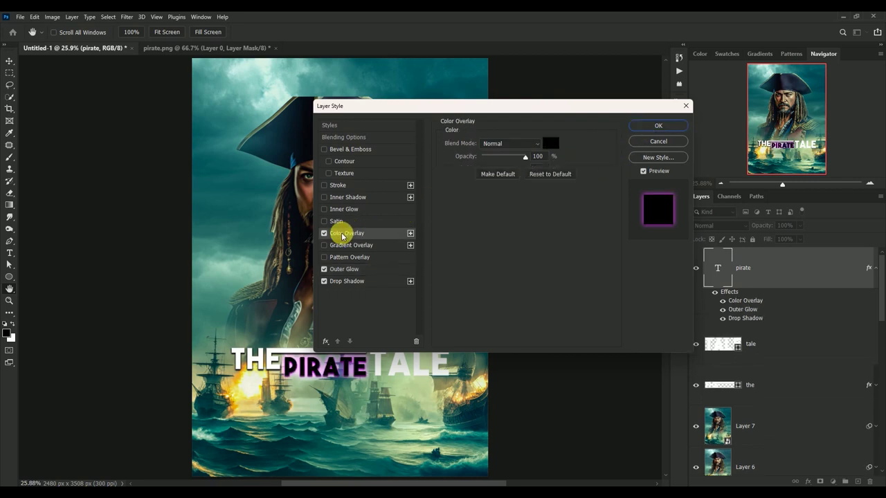
left_click(324, 281)
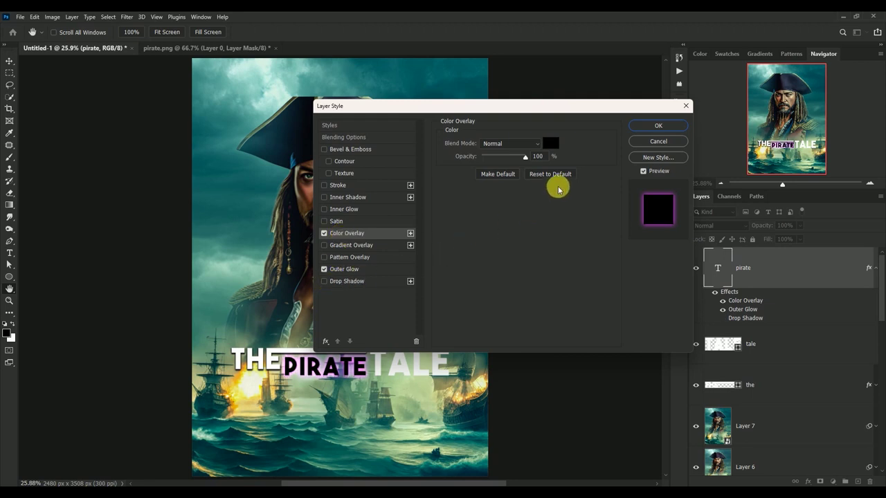
left_click(645, 126)
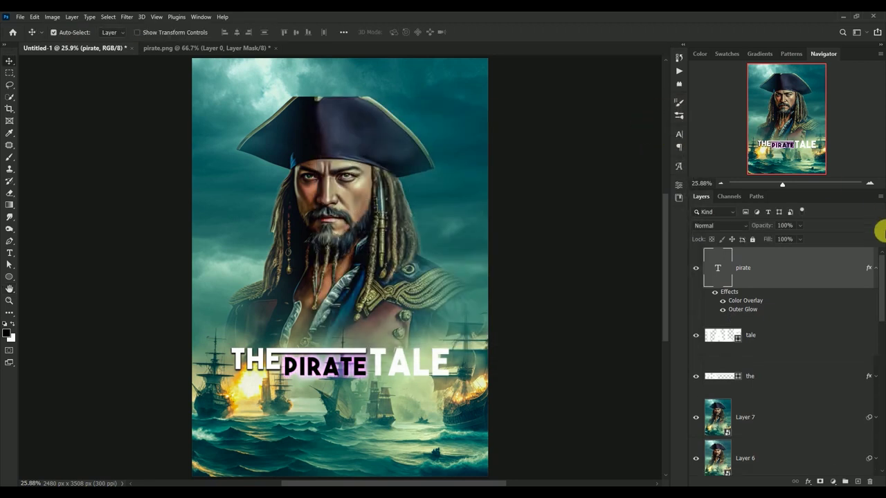
left_click(877, 267)
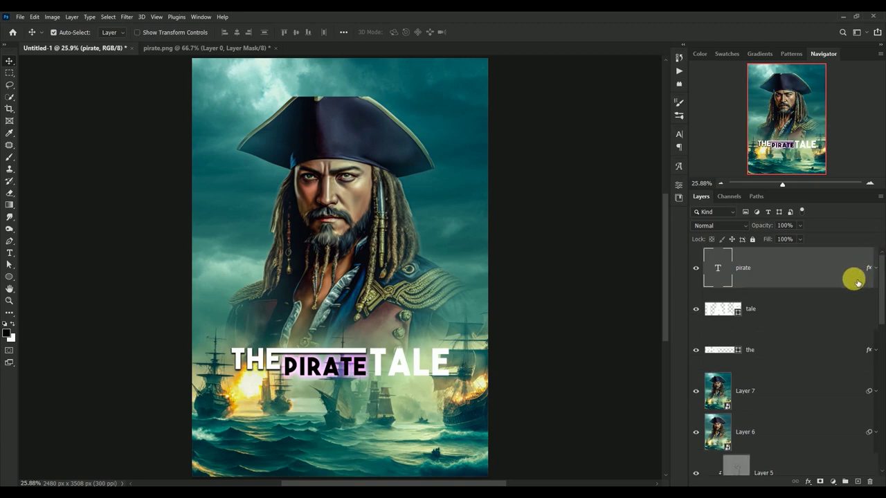
Step: Add a matching Drop Shadow to the TALE text layer
left_click(803, 310)
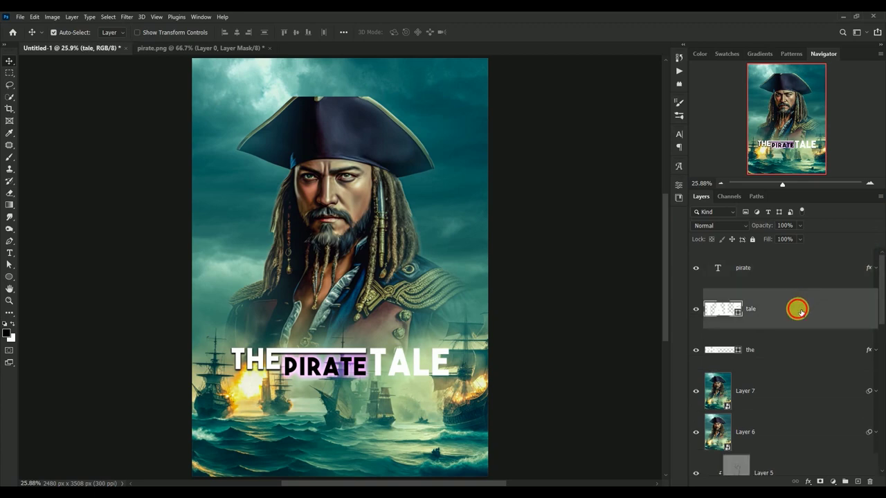
double_click(798, 310)
left_click(339, 281)
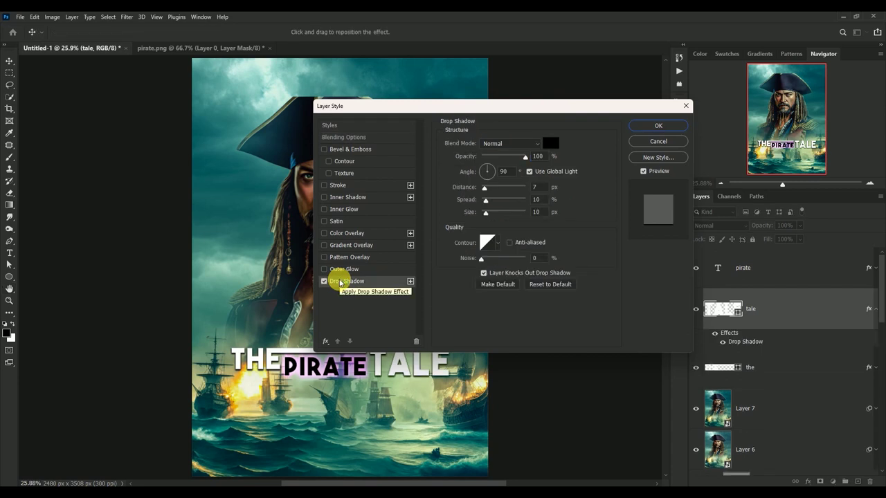
left_click(656, 125)
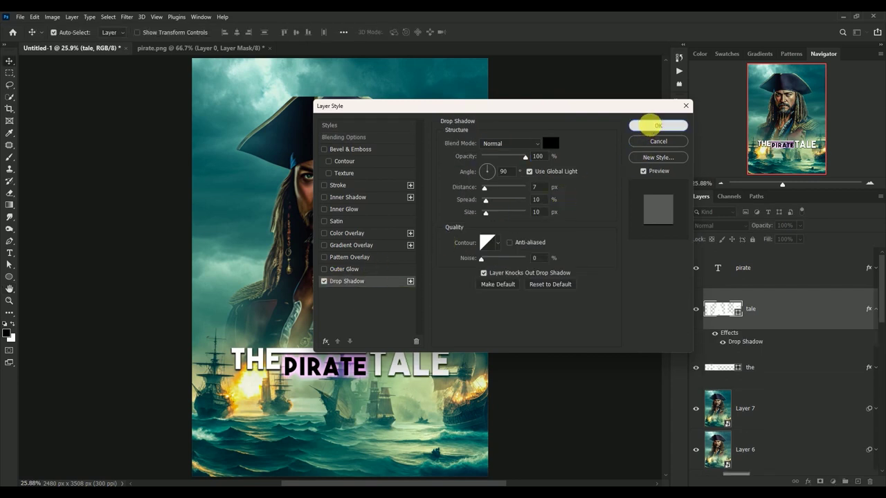
left_click_drag(873, 305, 878, 317)
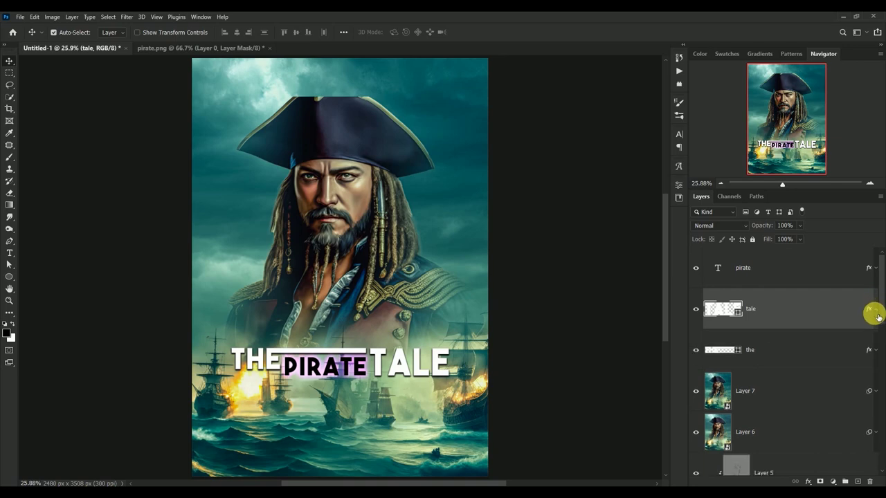
Step: Close pirate.png without saving and fit the Untitled-1 poster to the window
left_click(232, 48)
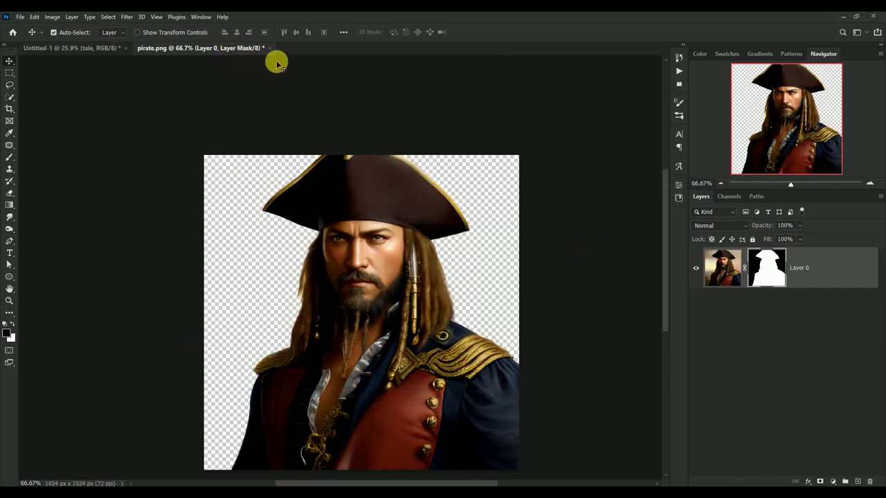
left_click(269, 47)
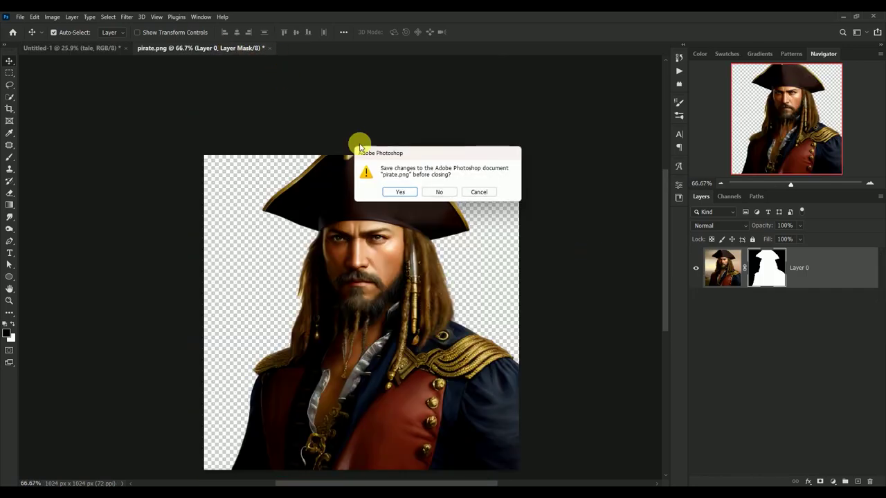
left_click(441, 193)
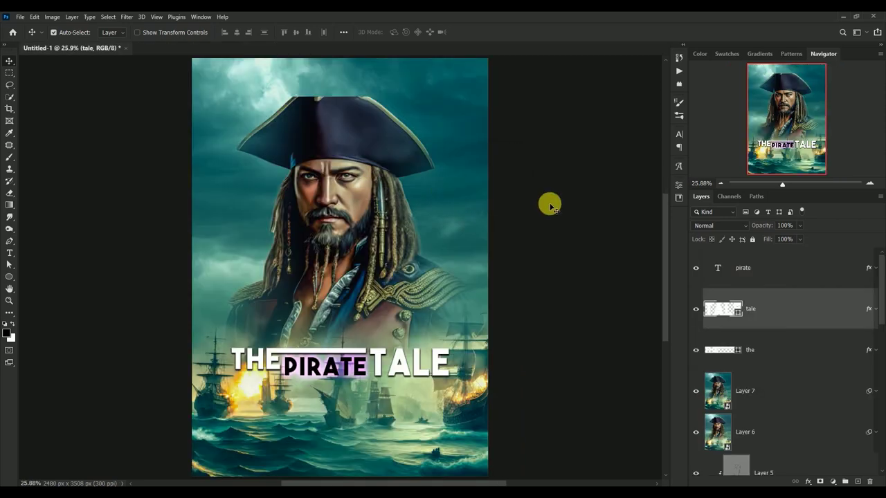
key("ctrl+minus")
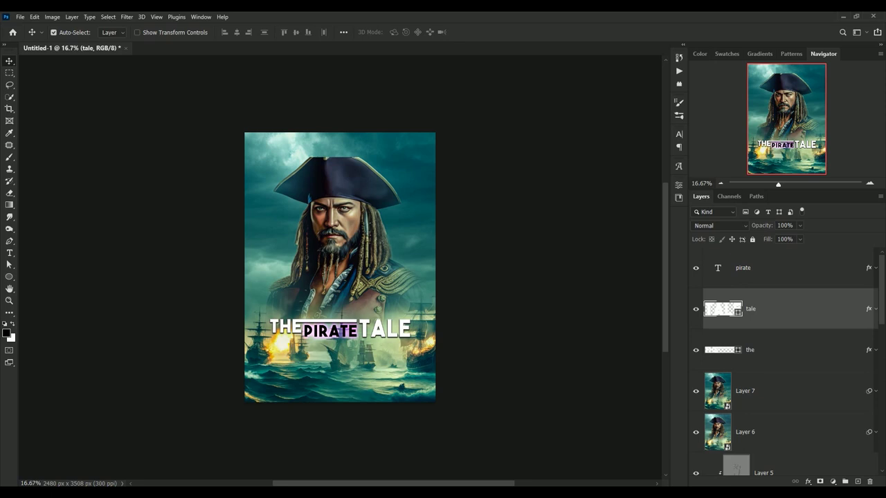
key("ctrl+0")
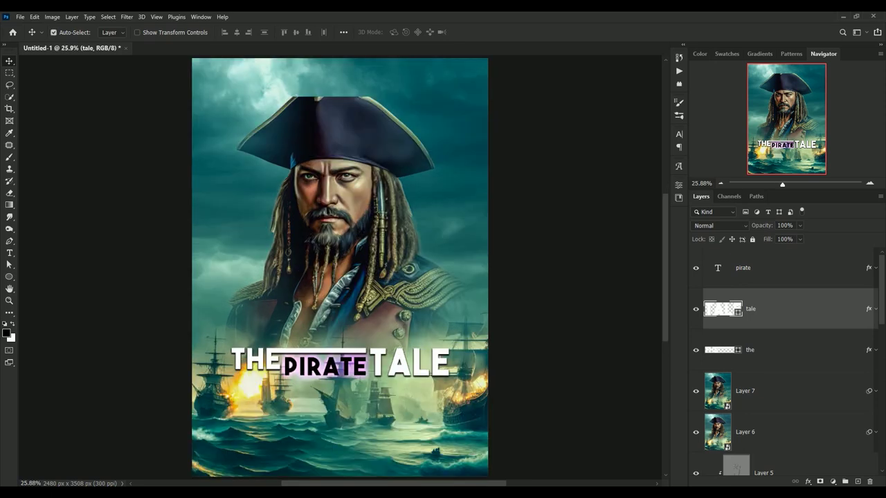